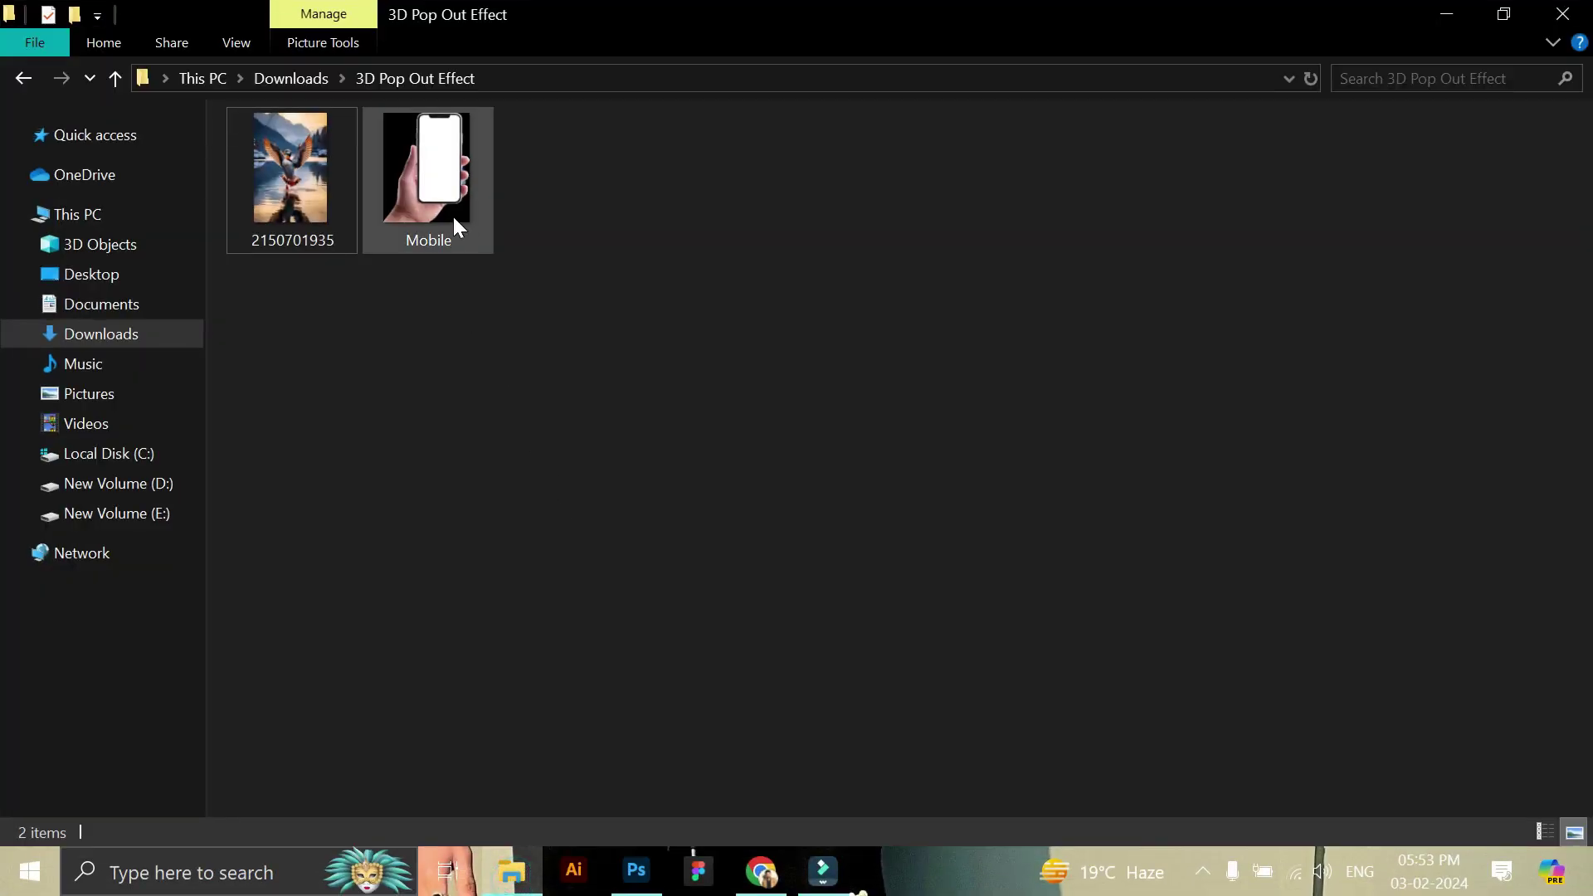
# Place Mobile.png slightly shrunk and nudged left on the canvas, then bring in the duck photo.
pyautogui.moveTo(454, 220)
pyautogui.mouseDown()
pyautogui.moveTo(647, 569)
pyautogui.moveTo(640, 553)
pyautogui.mouseUp()
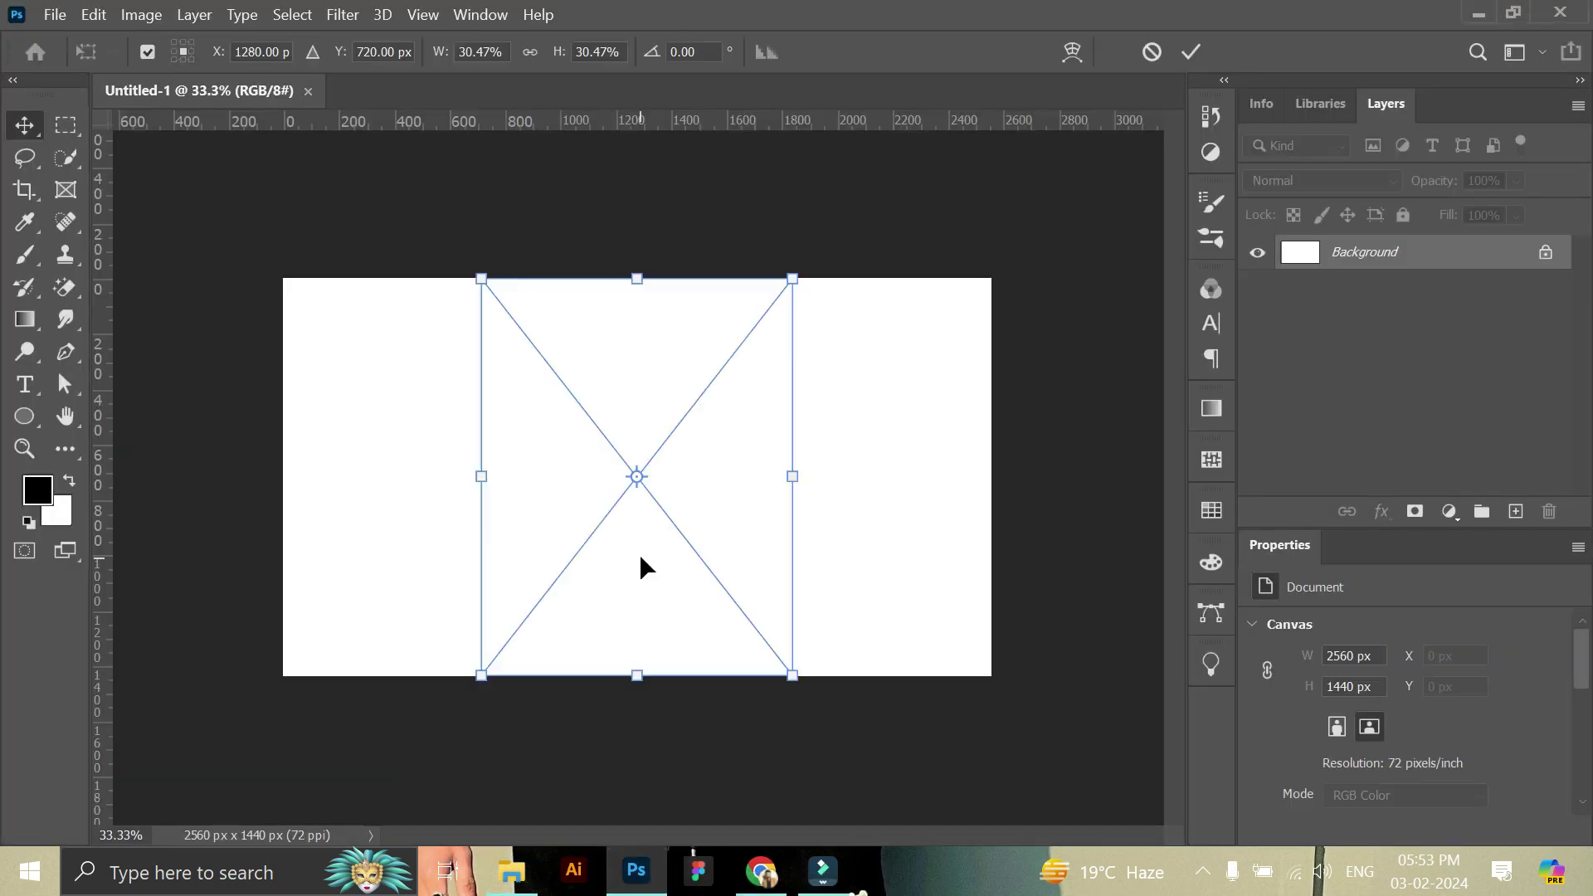
pyautogui.moveTo(647, 282); pyautogui.dragTo(647, 312)
pyautogui.click(1190, 55)
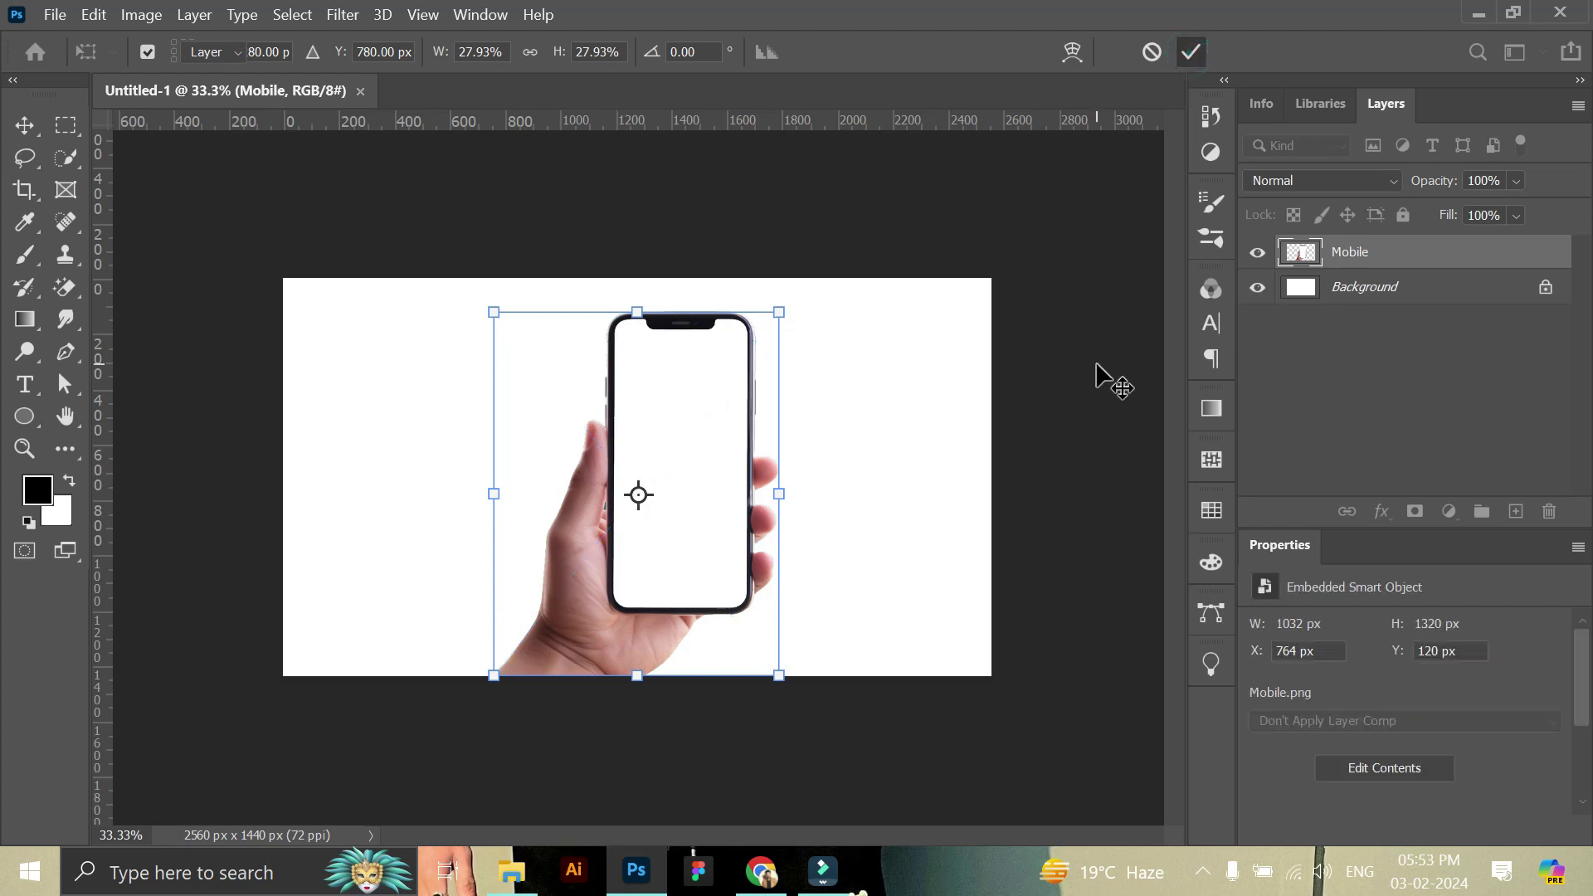
pyautogui.moveTo(700, 543); pyautogui.dragTo(672, 546)
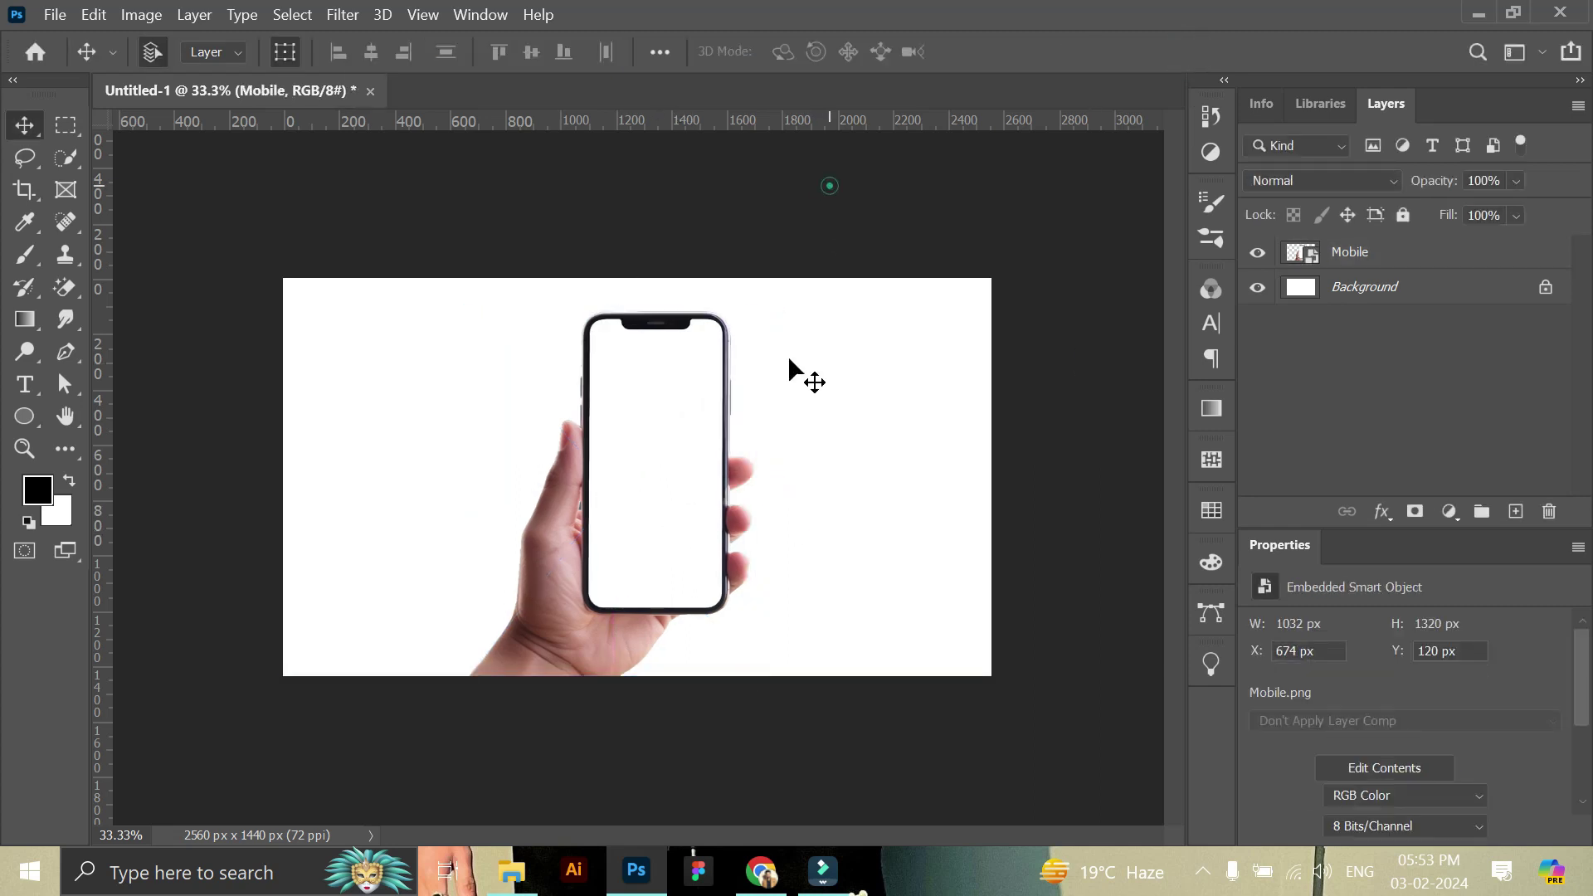
pyautogui.click(512, 871)
pyautogui.moveTo(318, 212)
pyautogui.mouseDown()
pyautogui.moveTo(643, 891)
pyautogui.moveTo(631, 524)
pyautogui.mouseUp()
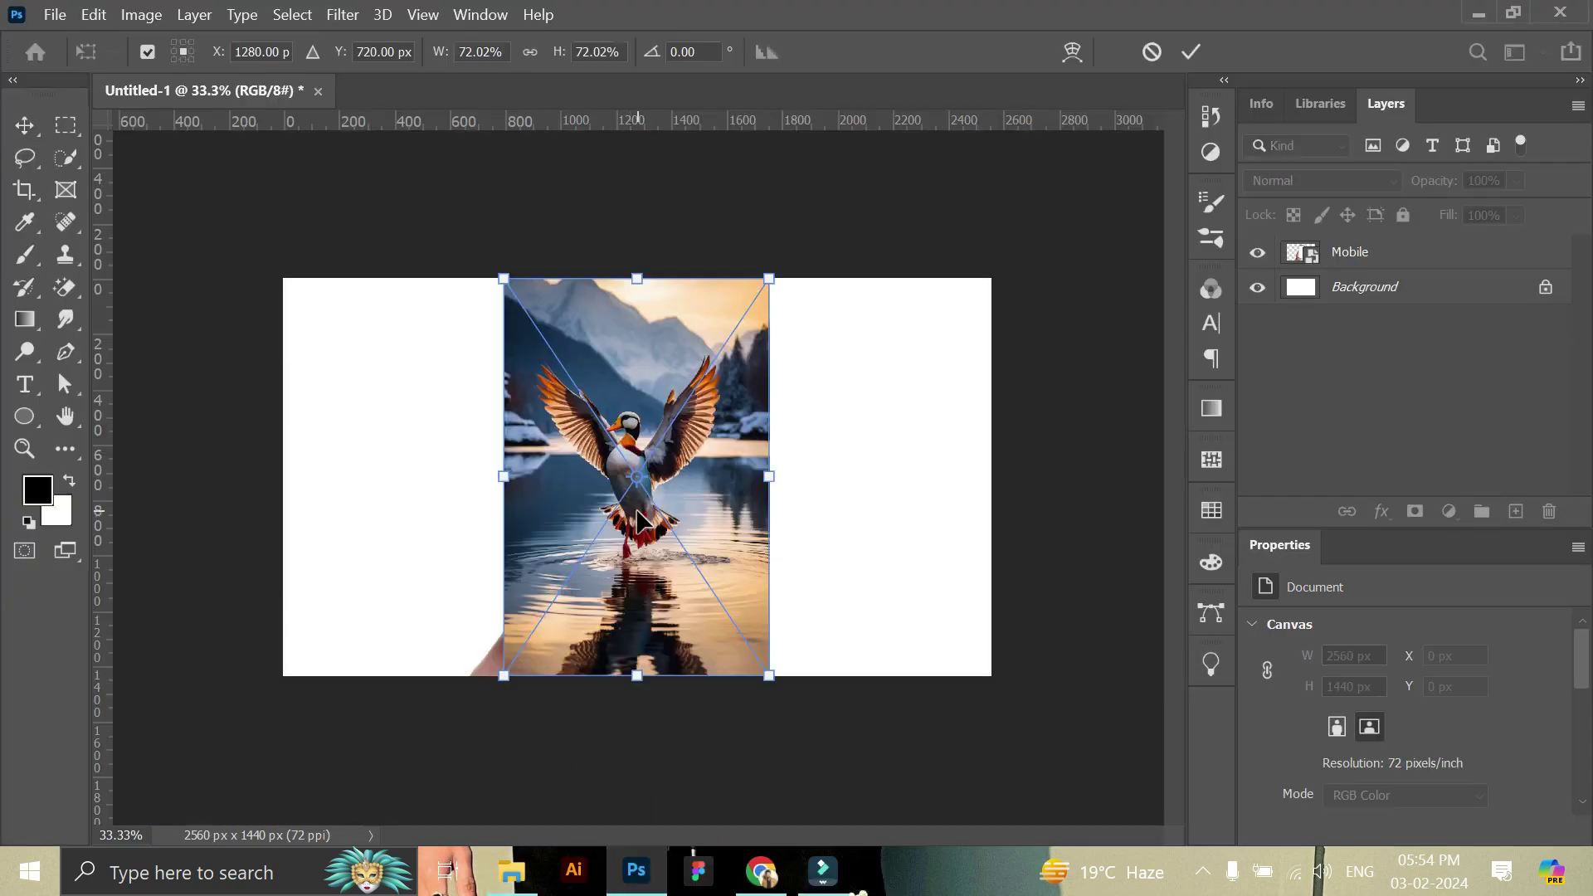
# Commit the placed duck photo and lower its layer opacity to 32%.
pyautogui.press('Return')
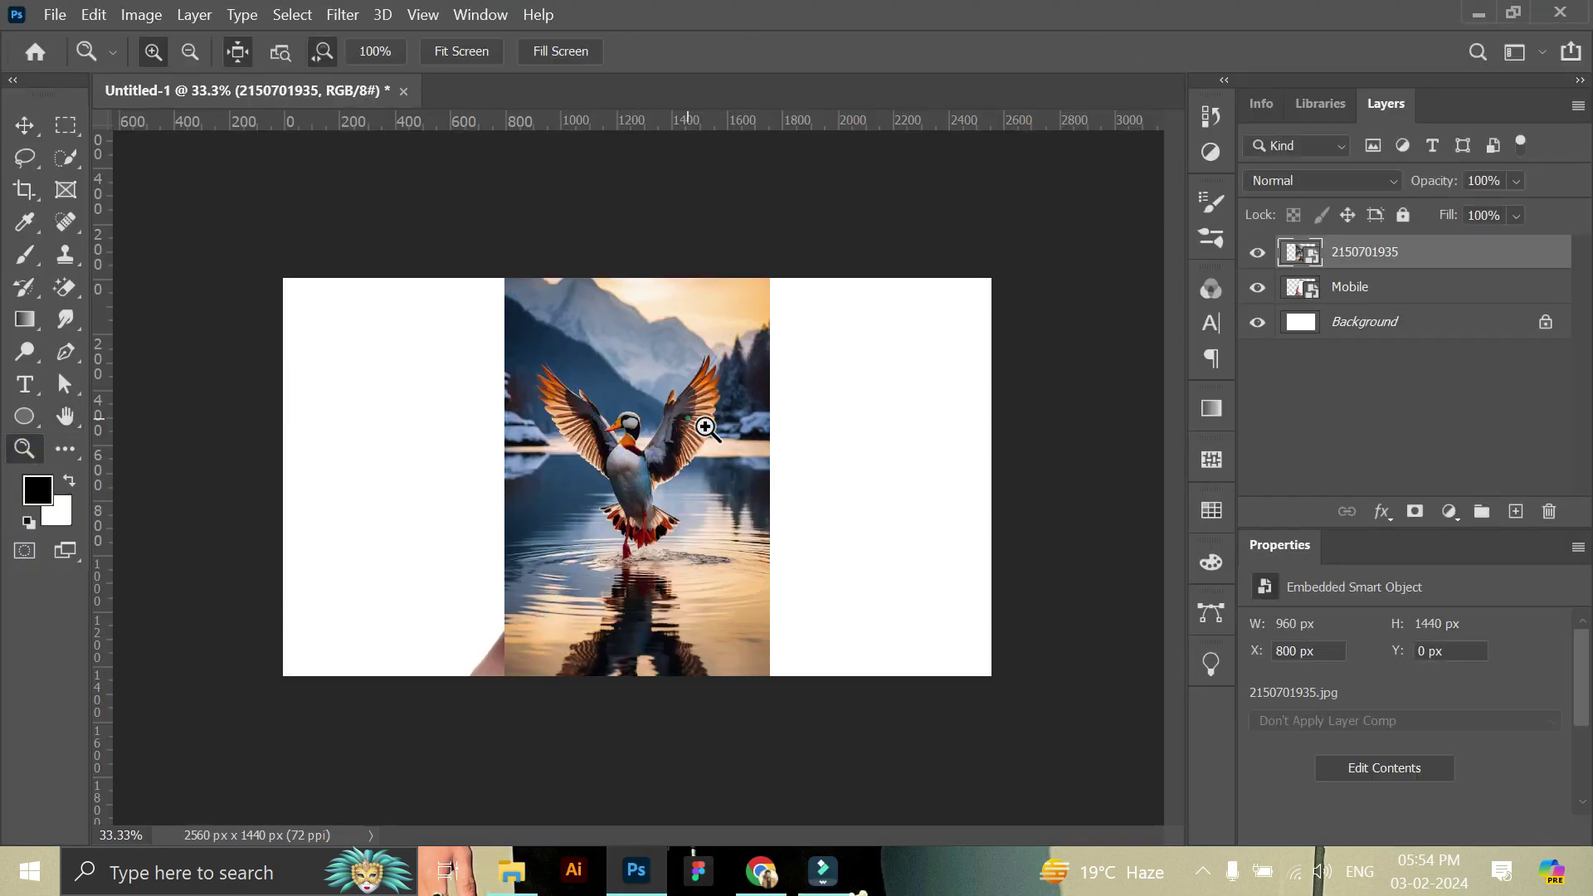
pyautogui.scroll(3, 682, 413)
pyautogui.press('v')
pyautogui.click(1517, 181)
pyautogui.moveTo(1565, 208); pyautogui.dragTo(1481, 209)
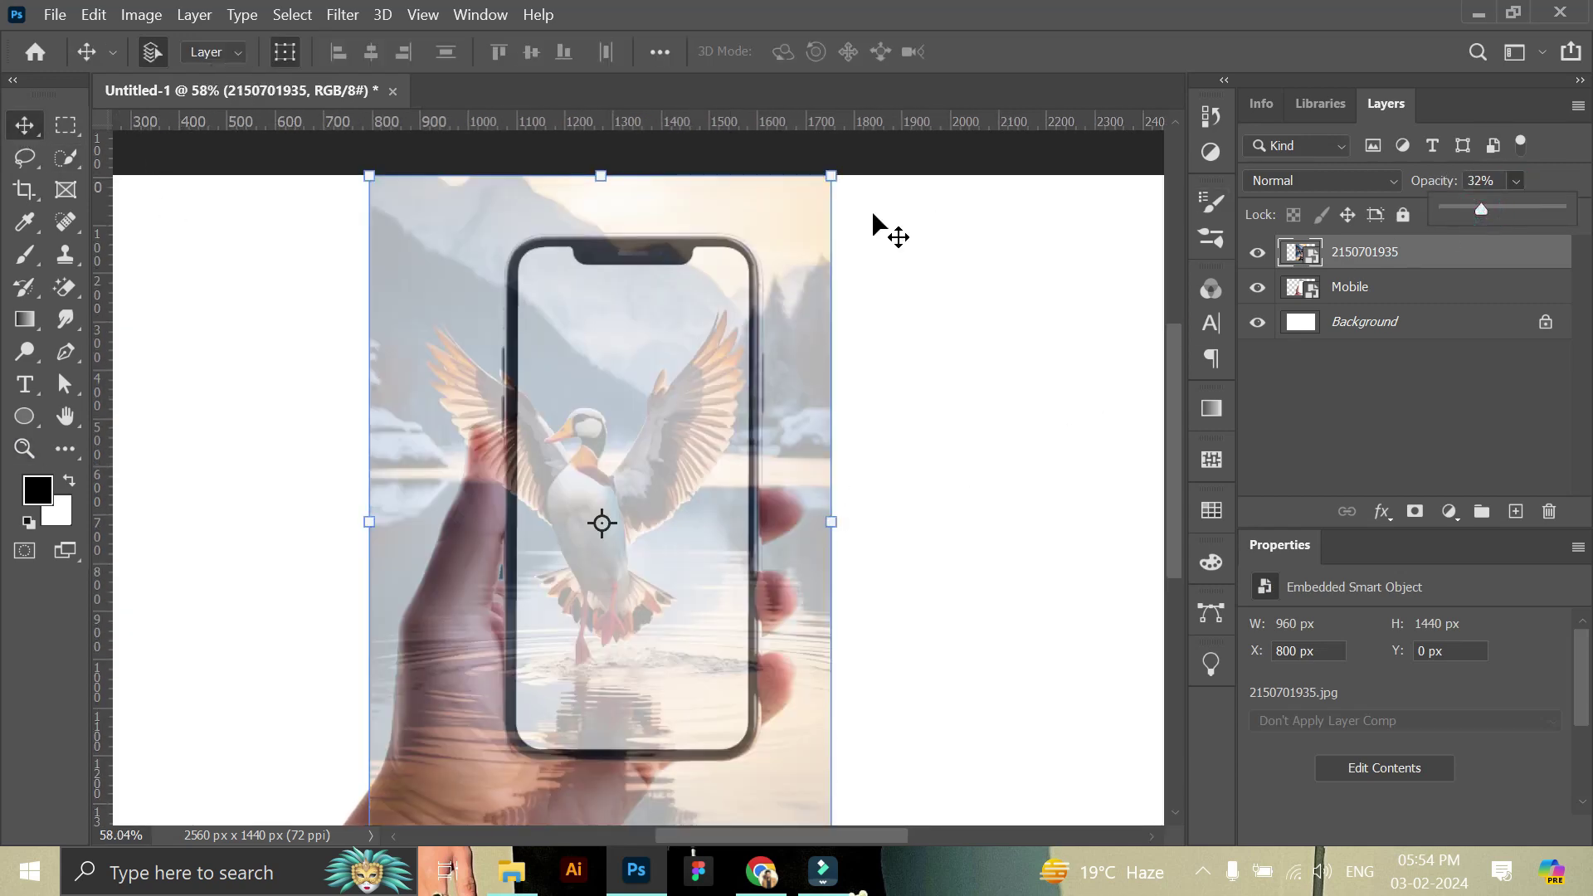
# Scale the duck photo up and shift it to cover the phone, then commit.
pyautogui.moveTo(831, 176); pyautogui.dragTo(757, 535)
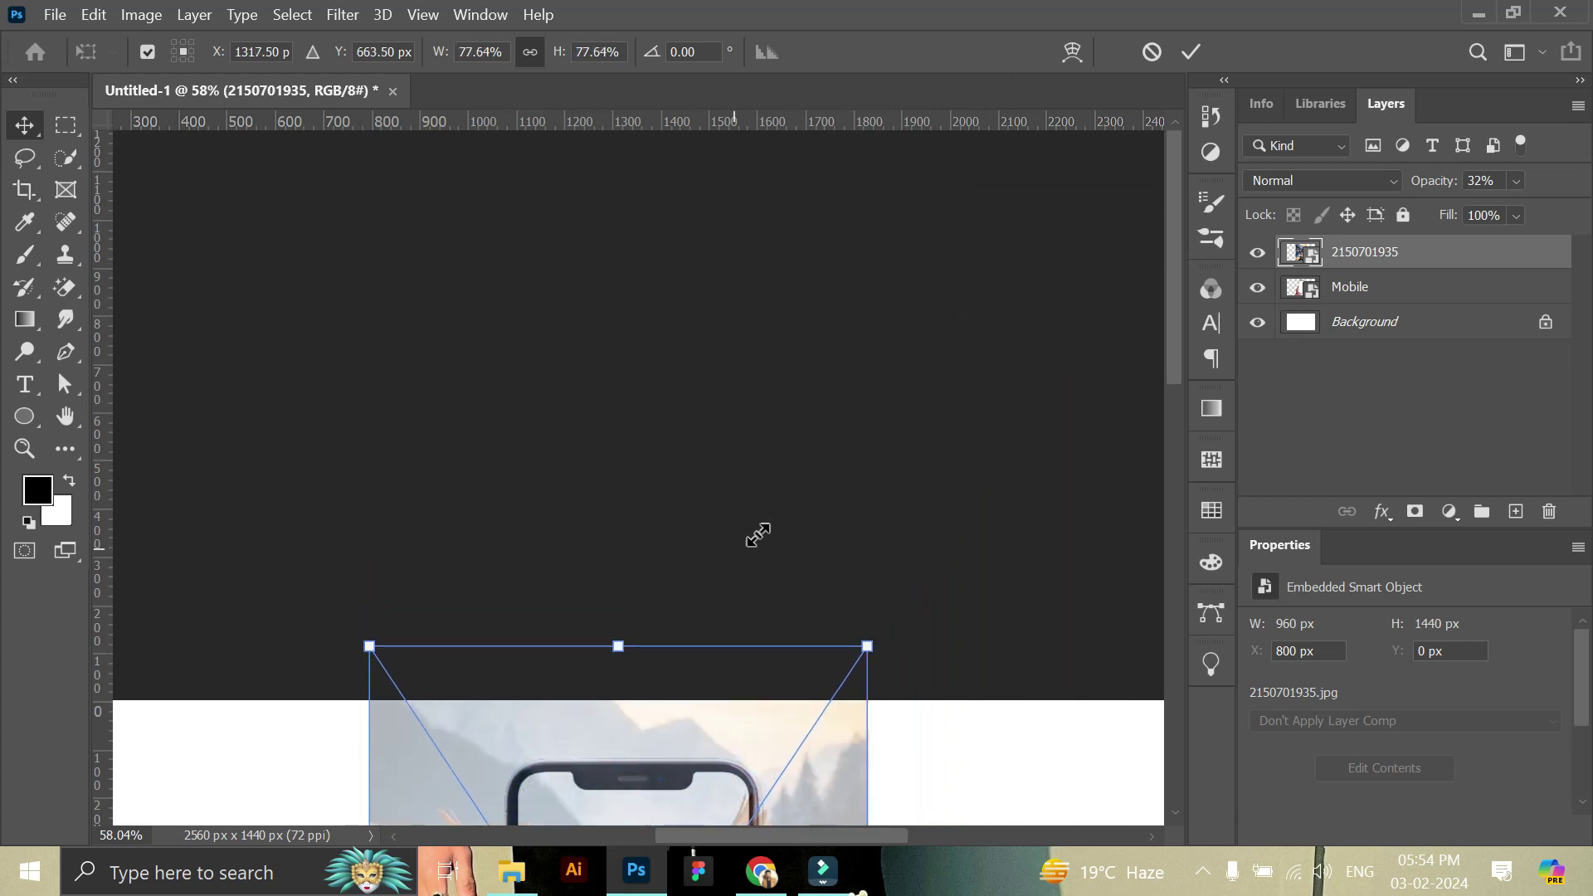
pyautogui.scroll(2, 776, 490)
pyautogui.scroll(3, 783, 488)
pyautogui.scroll(3, 829, 373)
pyautogui.moveTo(869, 149); pyautogui.dragTo(851, 246)
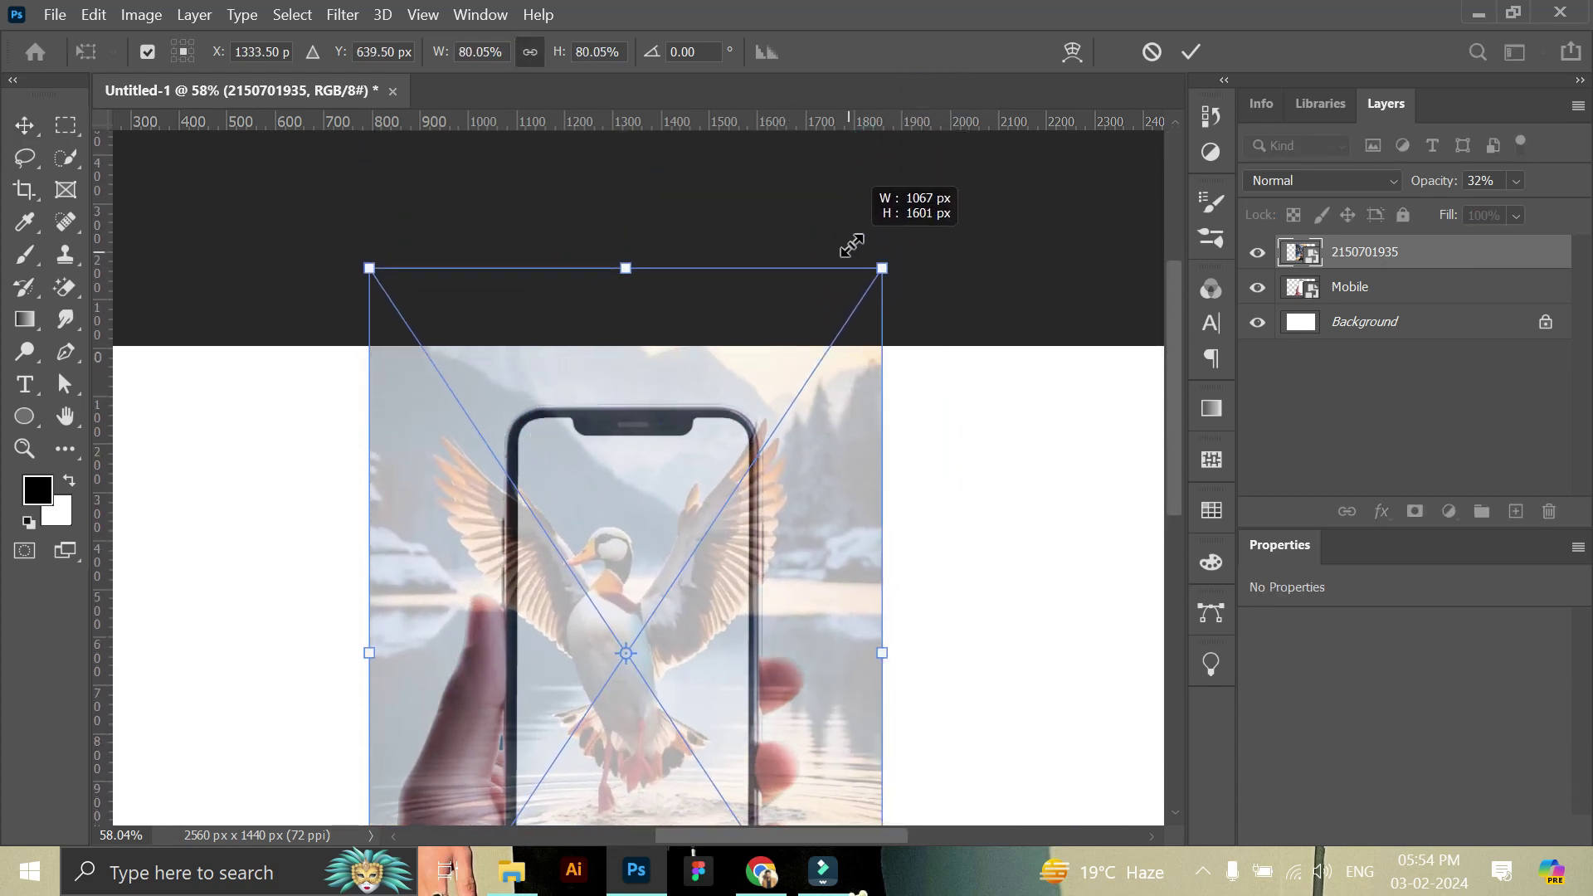
pyautogui.moveTo(883, 270); pyautogui.dragTo(907, 232)
pyautogui.scroll(-3, 960, 502)
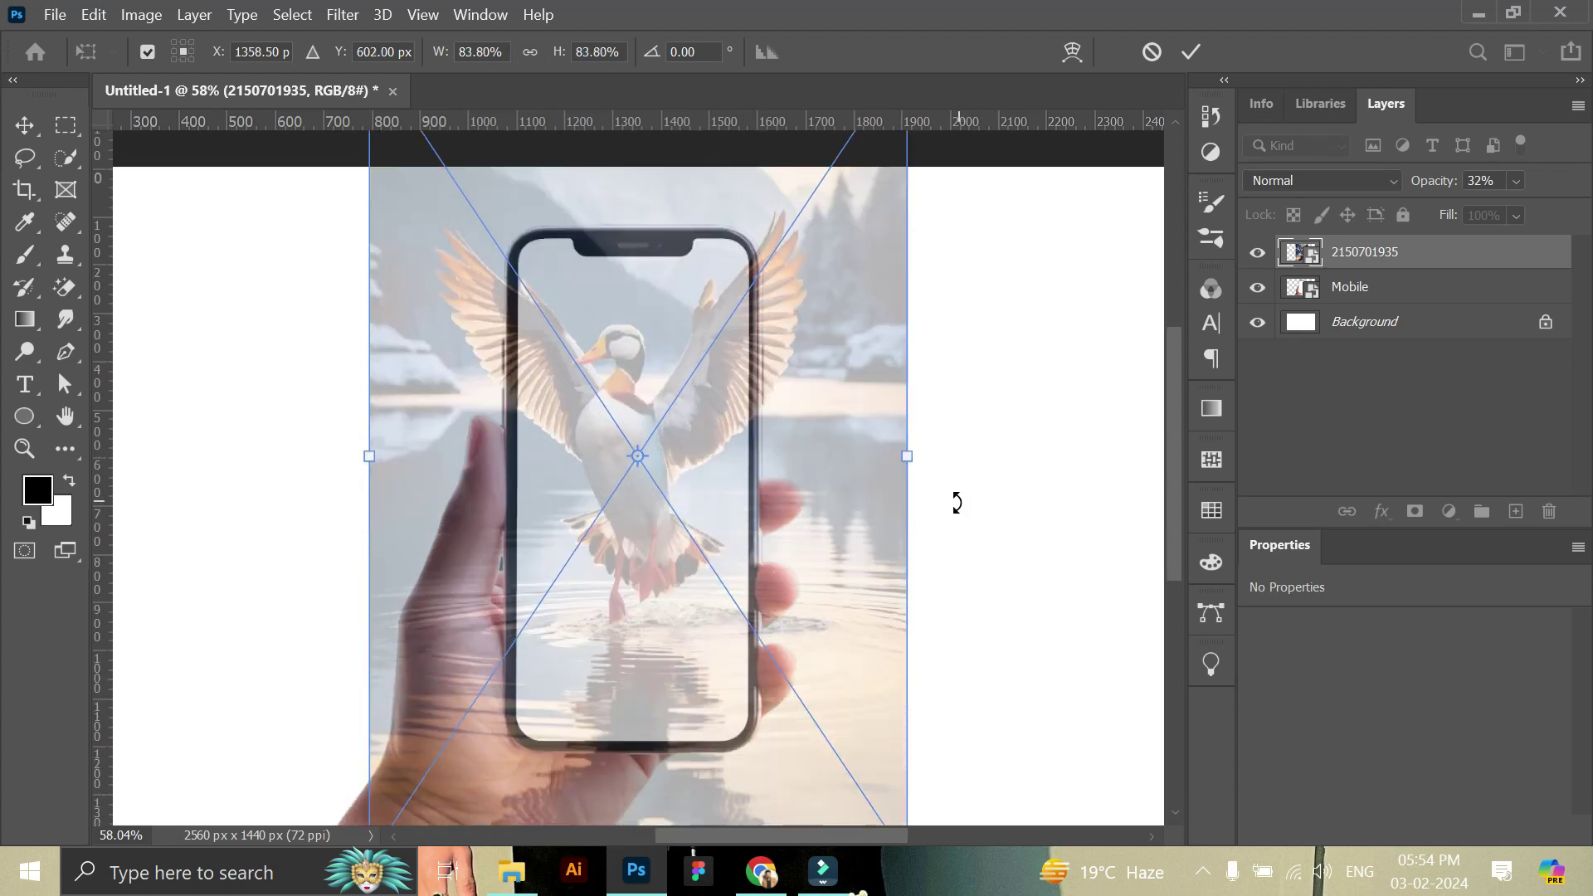
pyautogui.moveTo(796, 377)
pyautogui.mouseDown()
pyautogui.moveTo(879, 211)
pyautogui.moveTo(938, 139)
pyautogui.moveTo(999, 196)
pyautogui.mouseUp()
pyautogui.moveTo(811, 633); pyautogui.dragTo(776, 603)
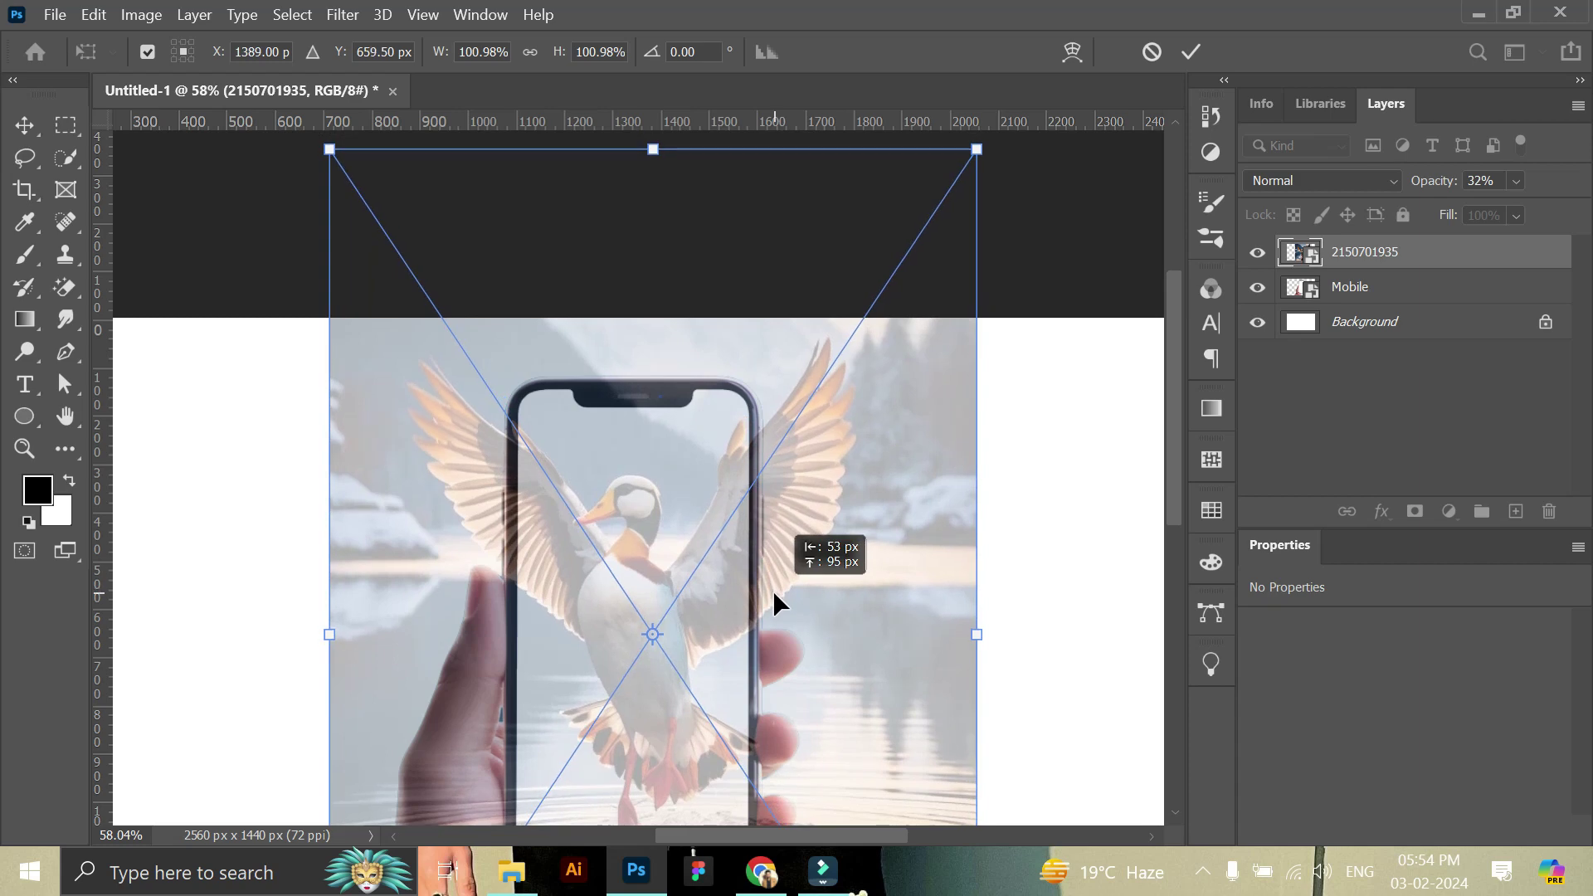
pyautogui.click(1190, 52)
# Fine-tune the duck photo's size and position over the phone and commit it.
pyautogui.click(24, 448)
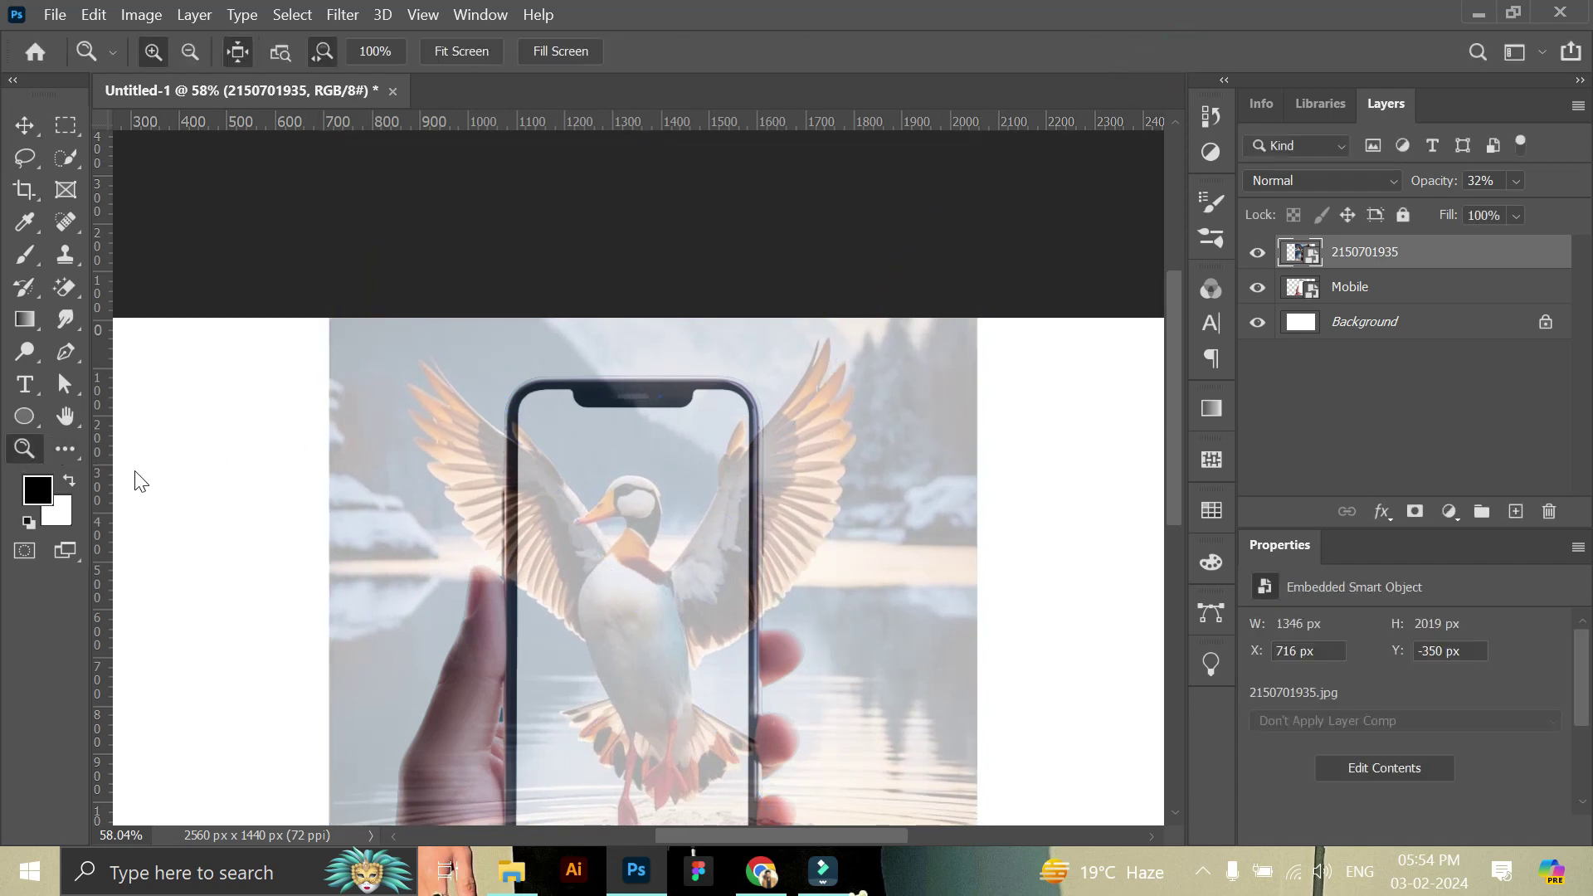
pyautogui.keyDown('alt'); pyautogui.click(652, 564); pyautogui.keyUp('alt')
pyautogui.click(693, 564)
pyautogui.press('v')
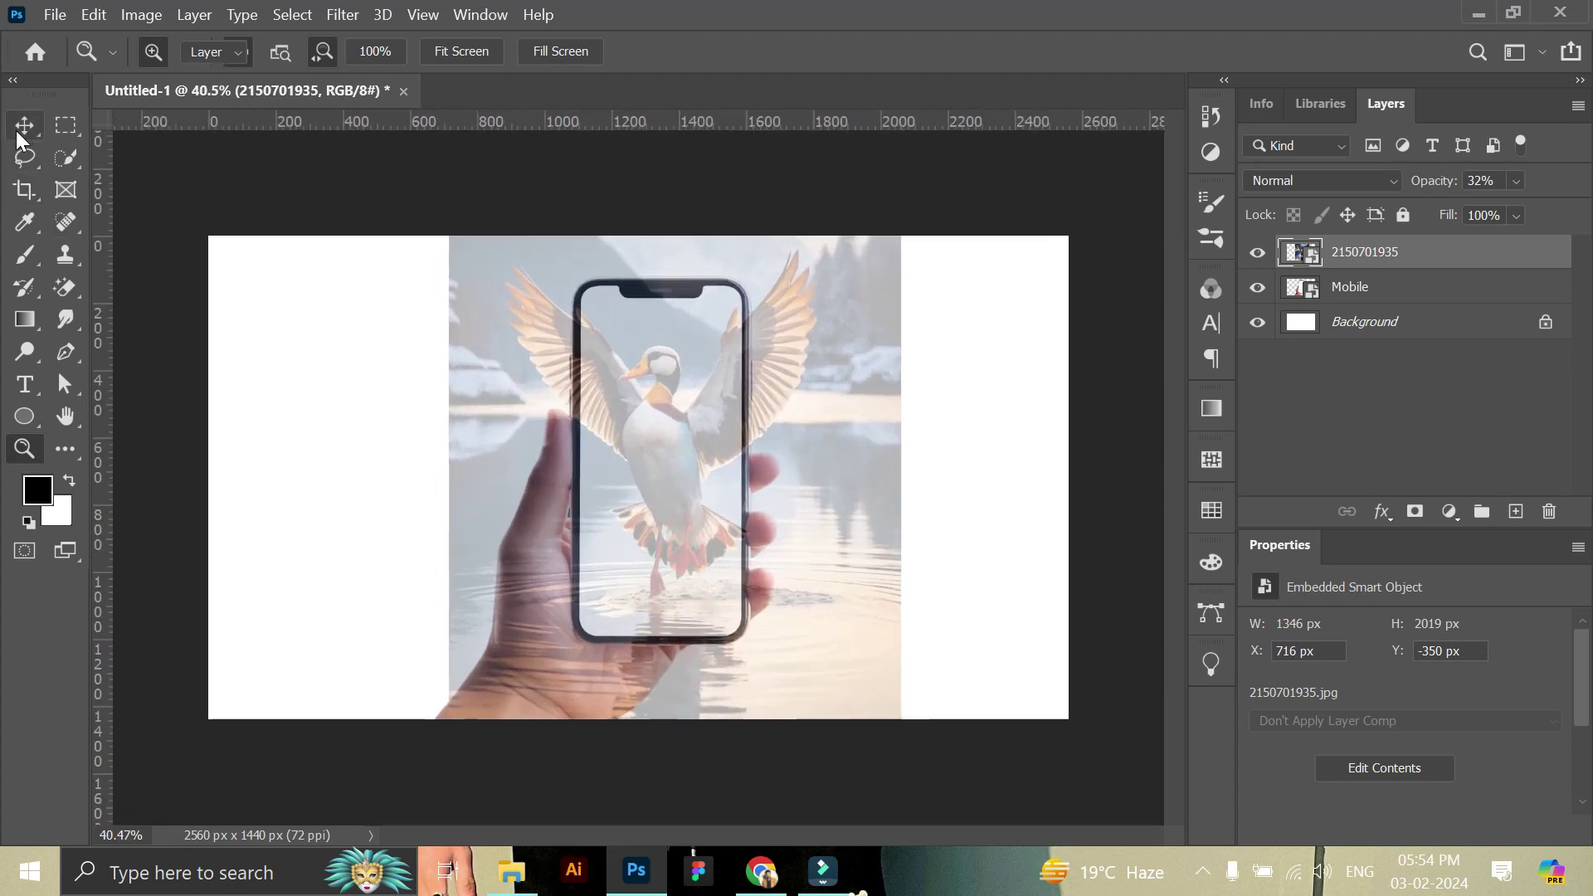
pyautogui.moveTo(714, 584); pyautogui.dragTo(706, 590)
pyautogui.moveTo(886, 798); pyautogui.dragTo(883, 781)
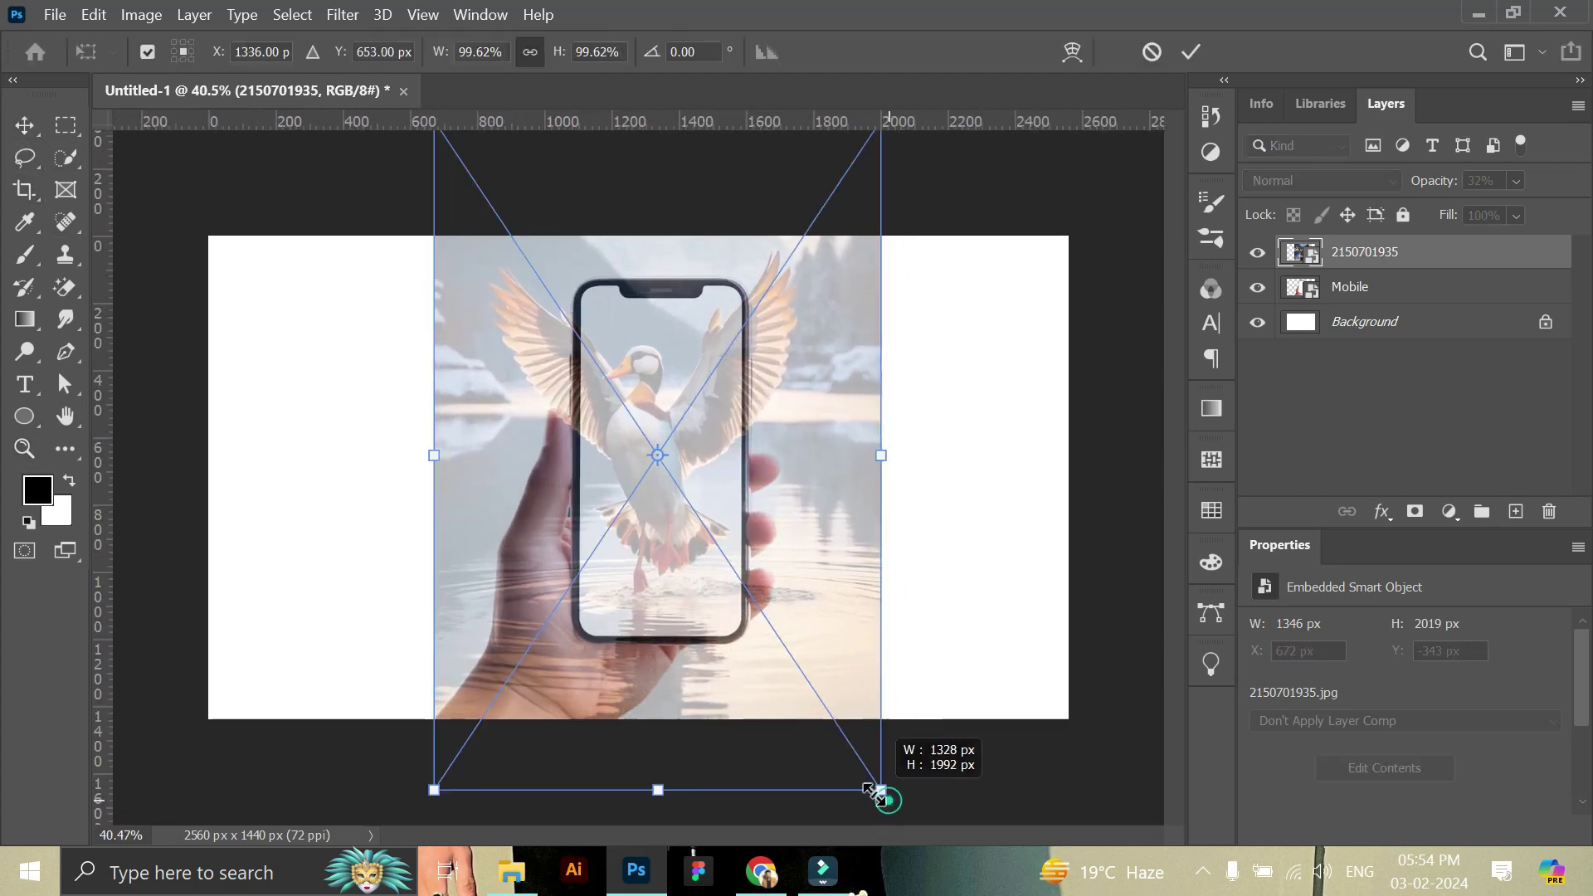
pyautogui.moveTo(764, 625); pyautogui.dragTo(778, 631)
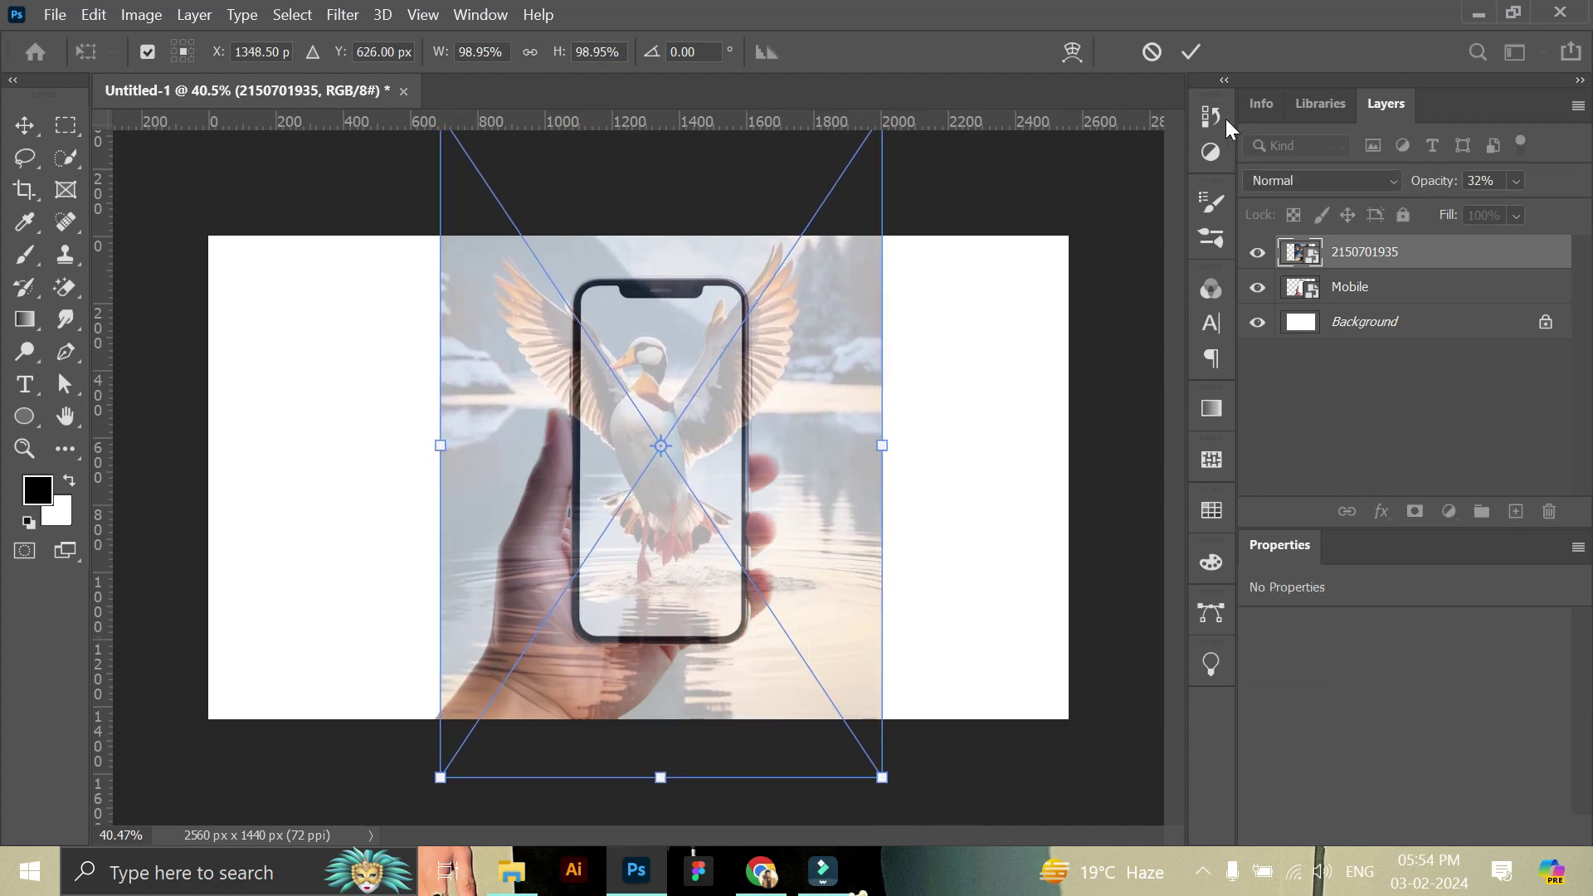
pyautogui.click(1191, 53)
pyautogui.click(1092, 220)
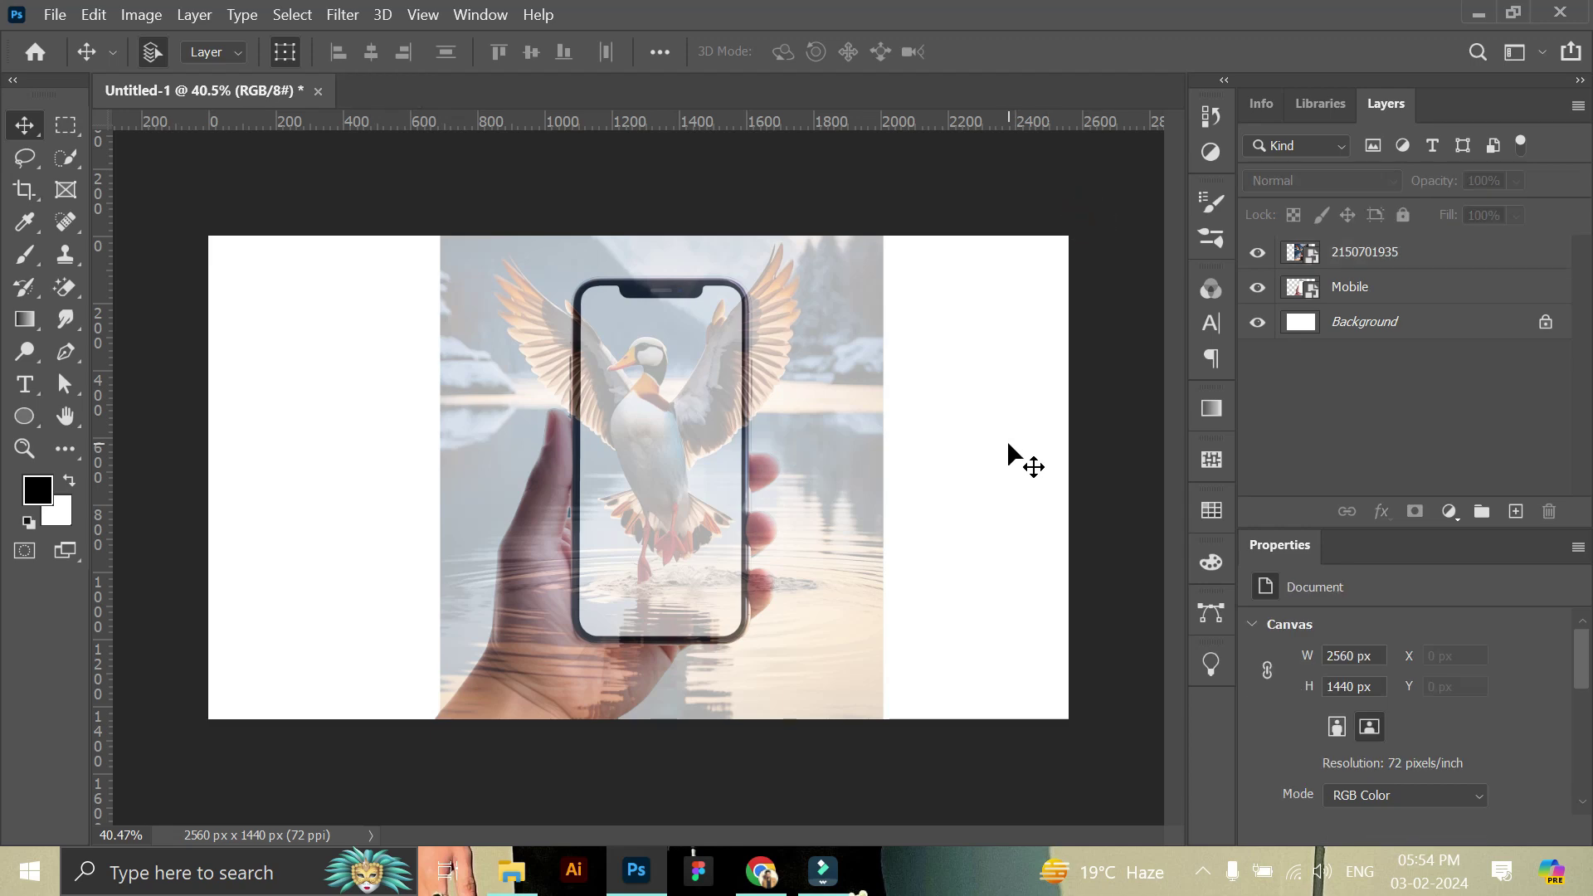
# Restore the duck photo layer to 100% opacity.
pyautogui.click(753, 426)
pyautogui.click(1516, 180)
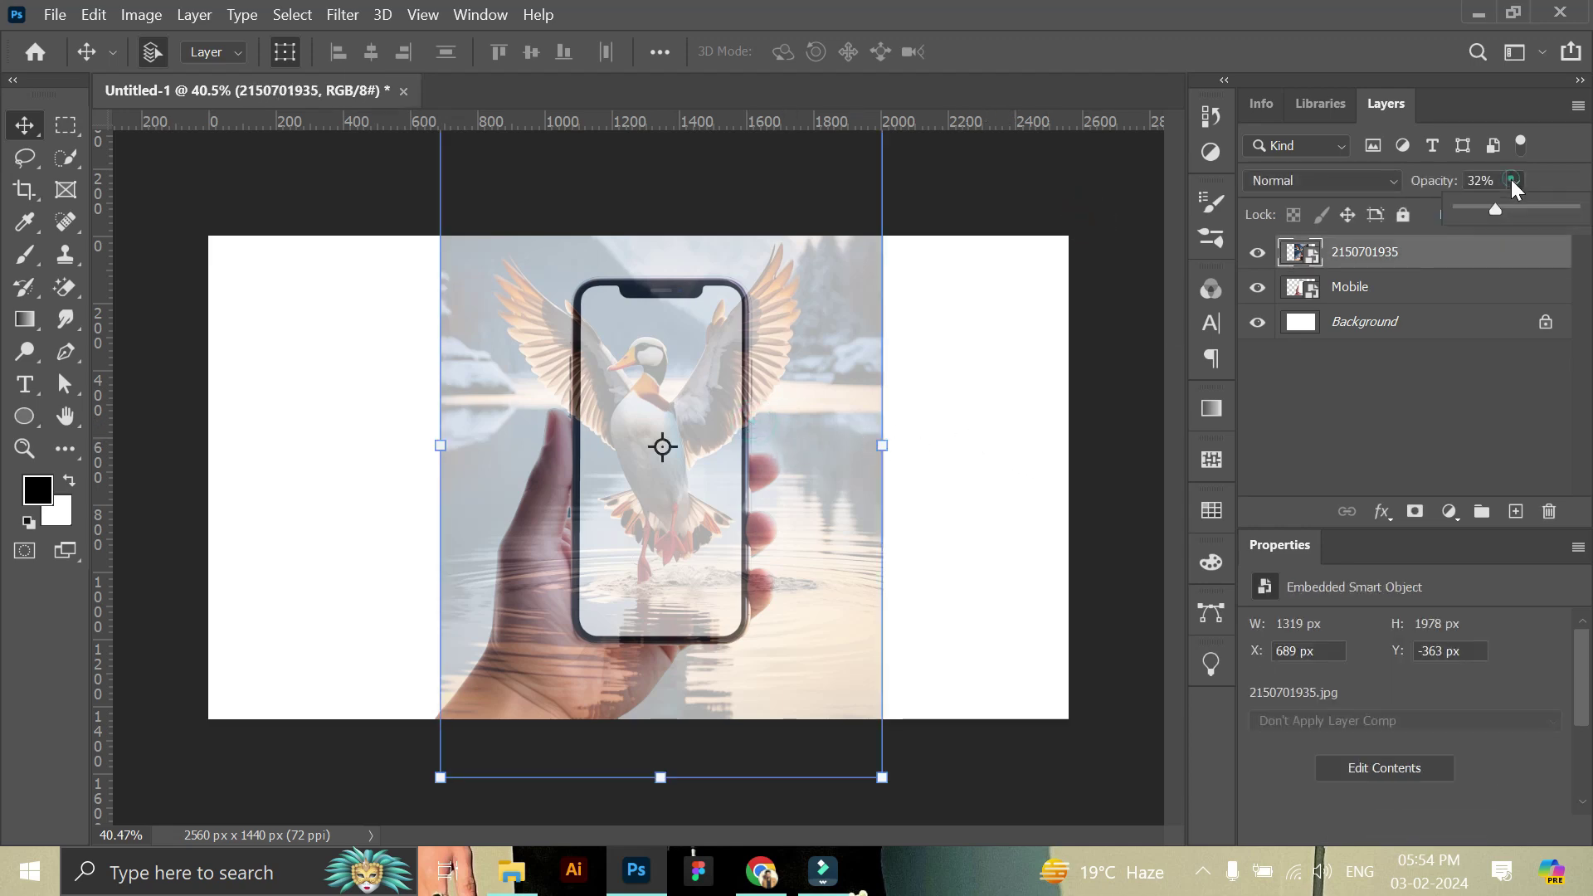
pyautogui.moveTo(1496, 210); pyautogui.dragTo(1573, 209)
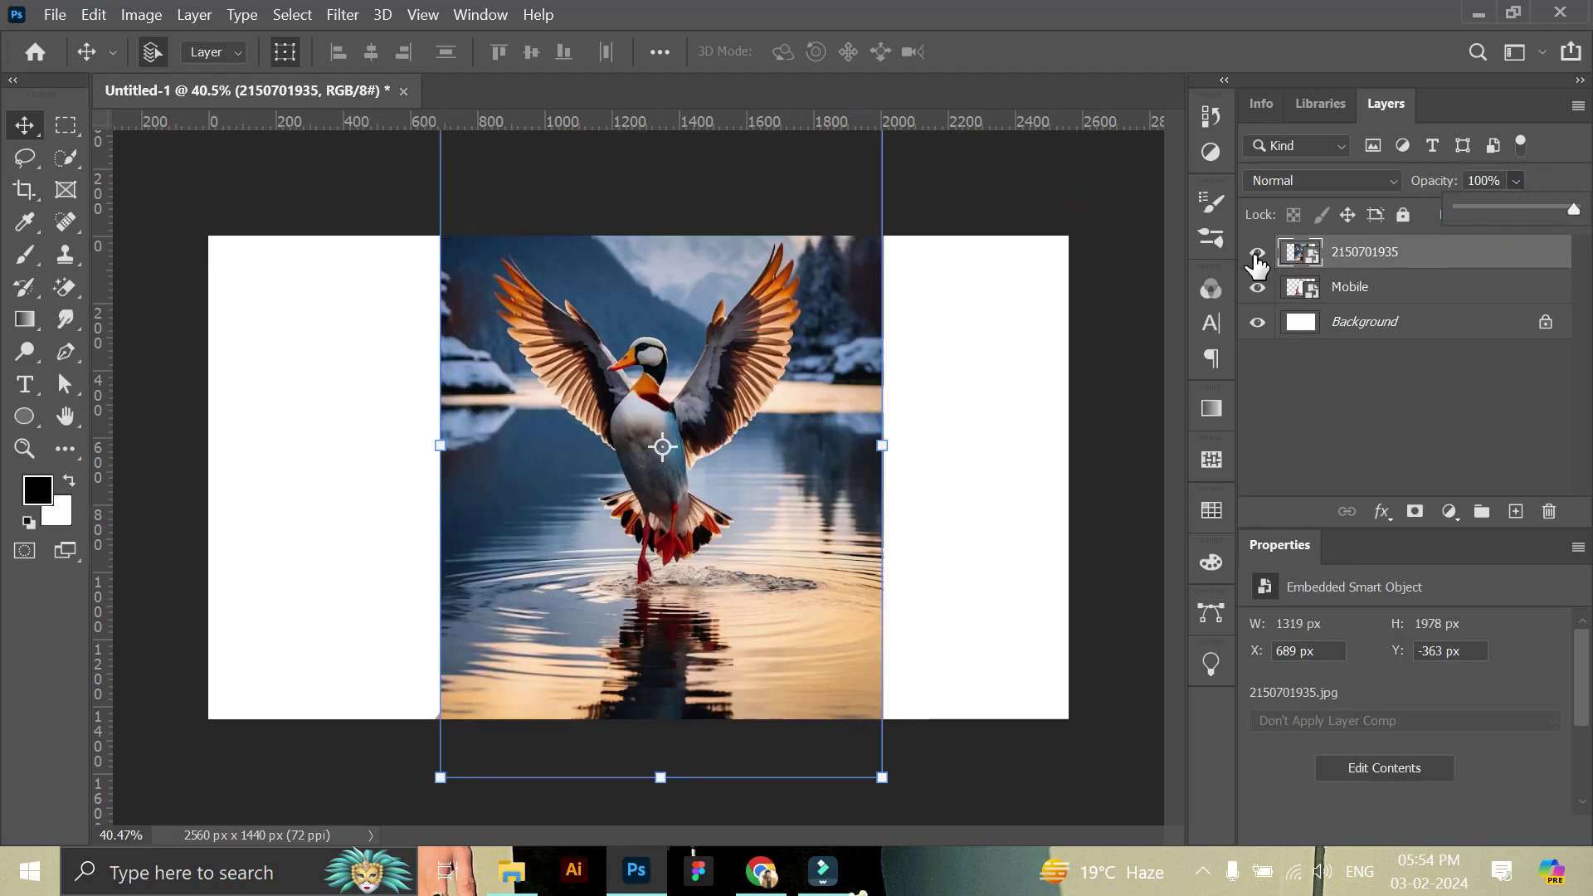
# Mask the duck photo to the phone's white screen via Magic Wand, then duplicate the layer.
pyautogui.click(1257, 252)
pyautogui.click(1415, 287)
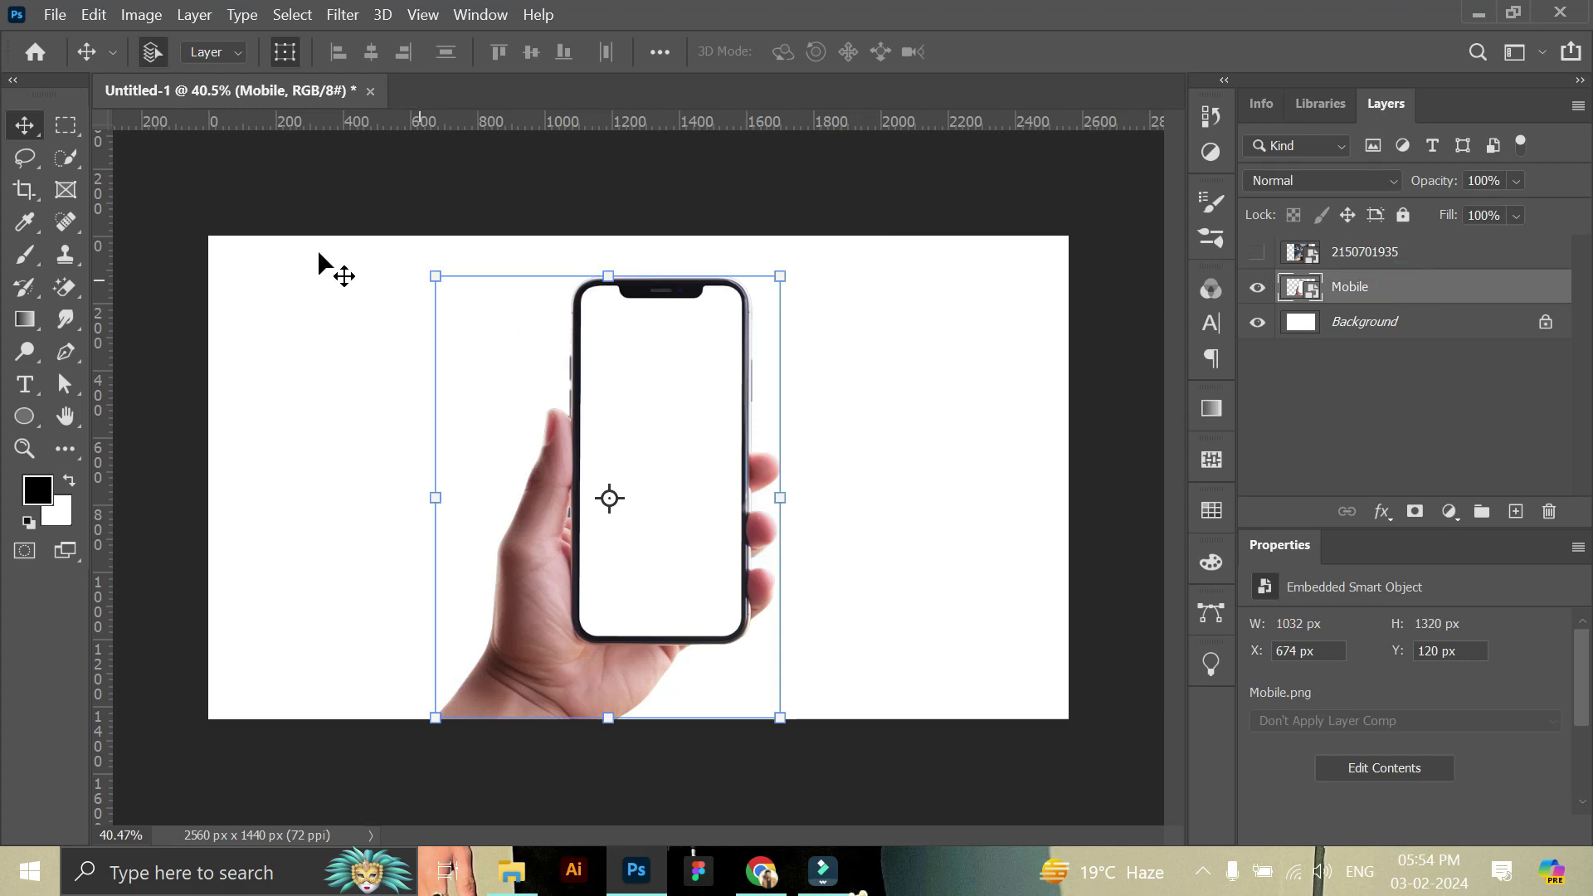
pyautogui.rightClick(66, 157)
pyautogui.click(124, 180)
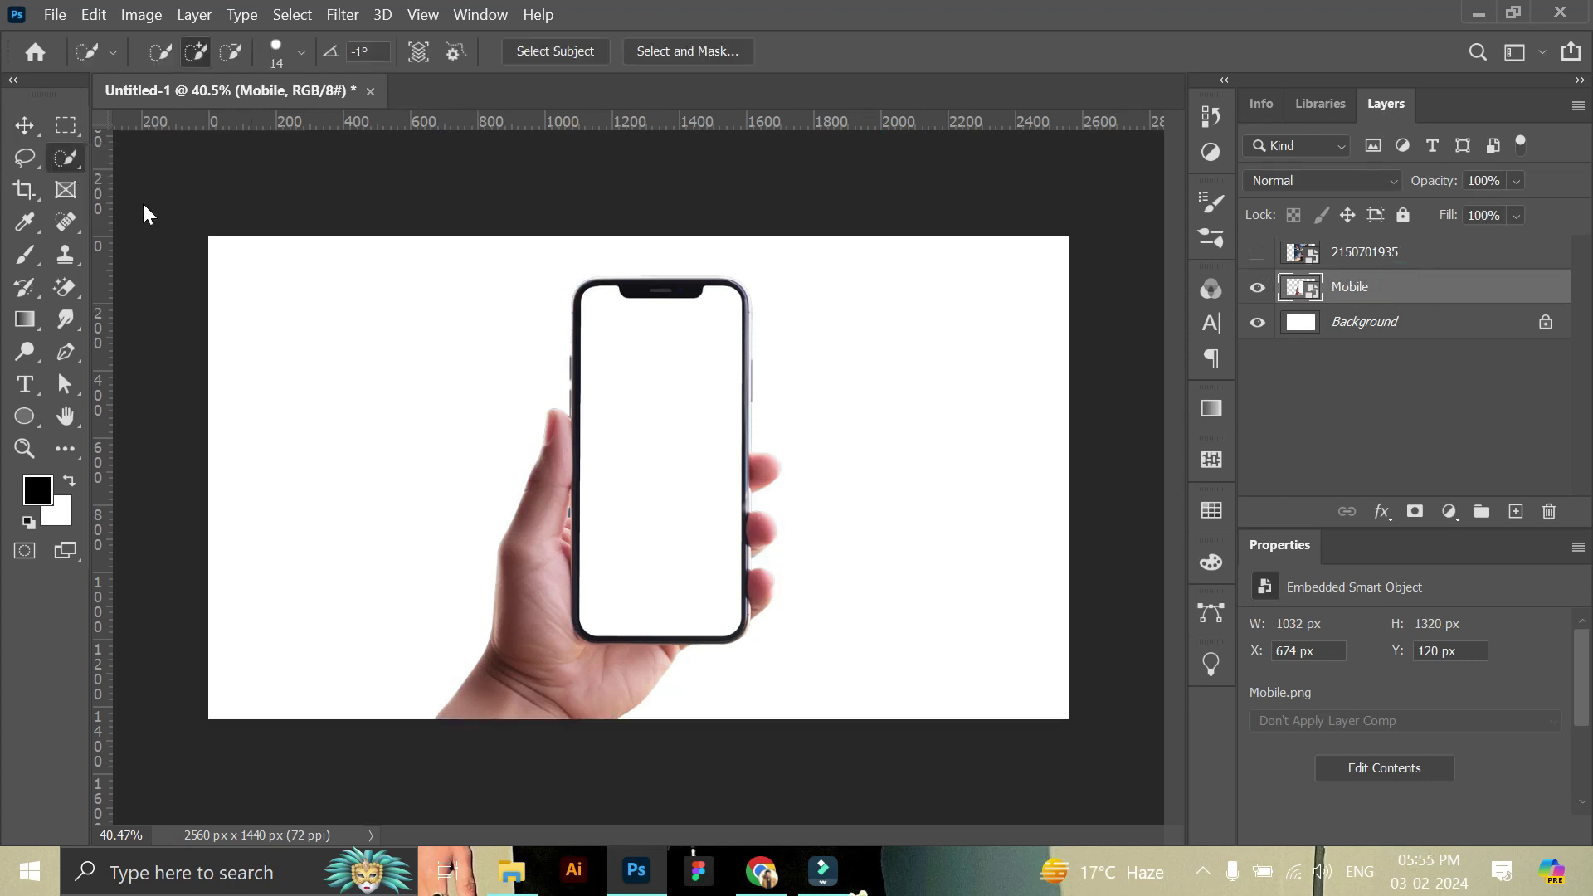
pyautogui.click(633, 363)
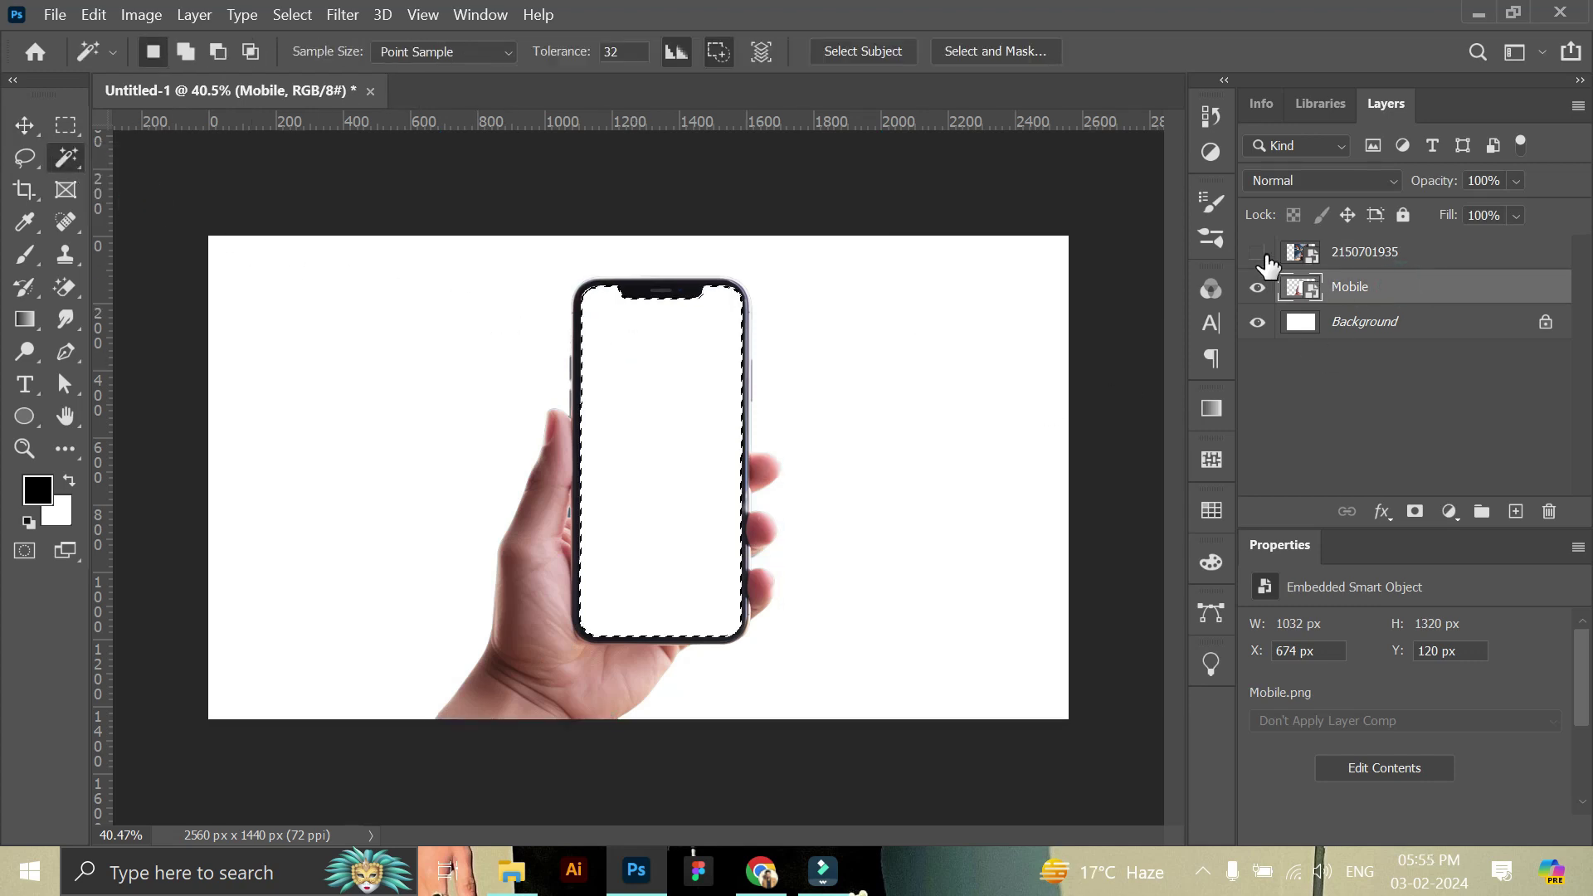
pyautogui.click(1258, 252)
pyautogui.click(1360, 252)
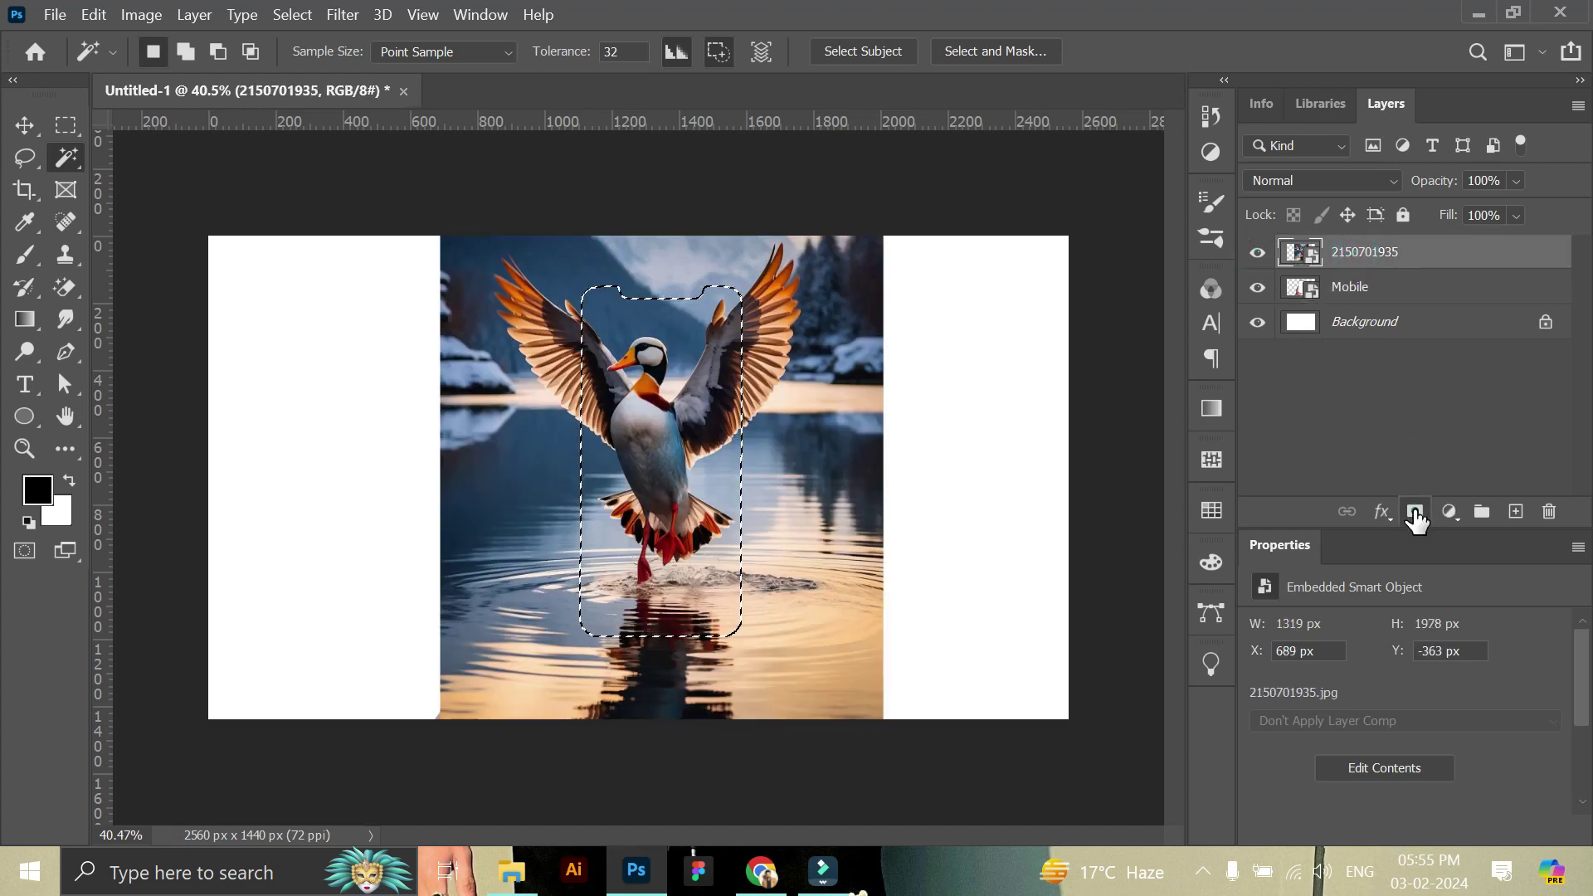
pyautogui.click(1415, 512)
pyautogui.press('v')
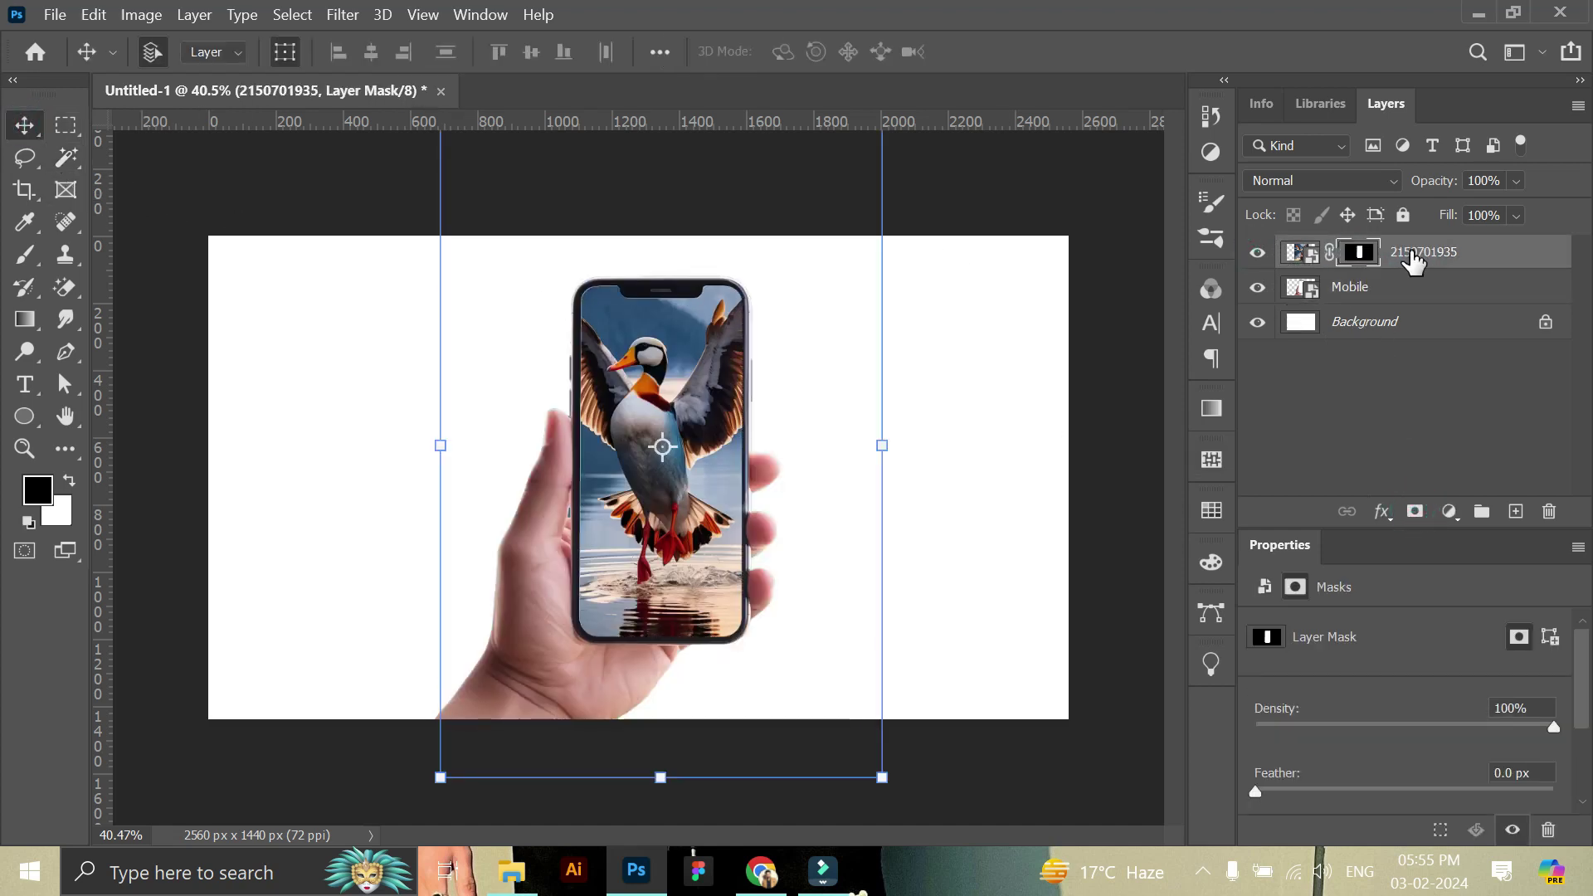
pyautogui.moveTo(1414, 261); pyautogui.dragTo(1515, 512)
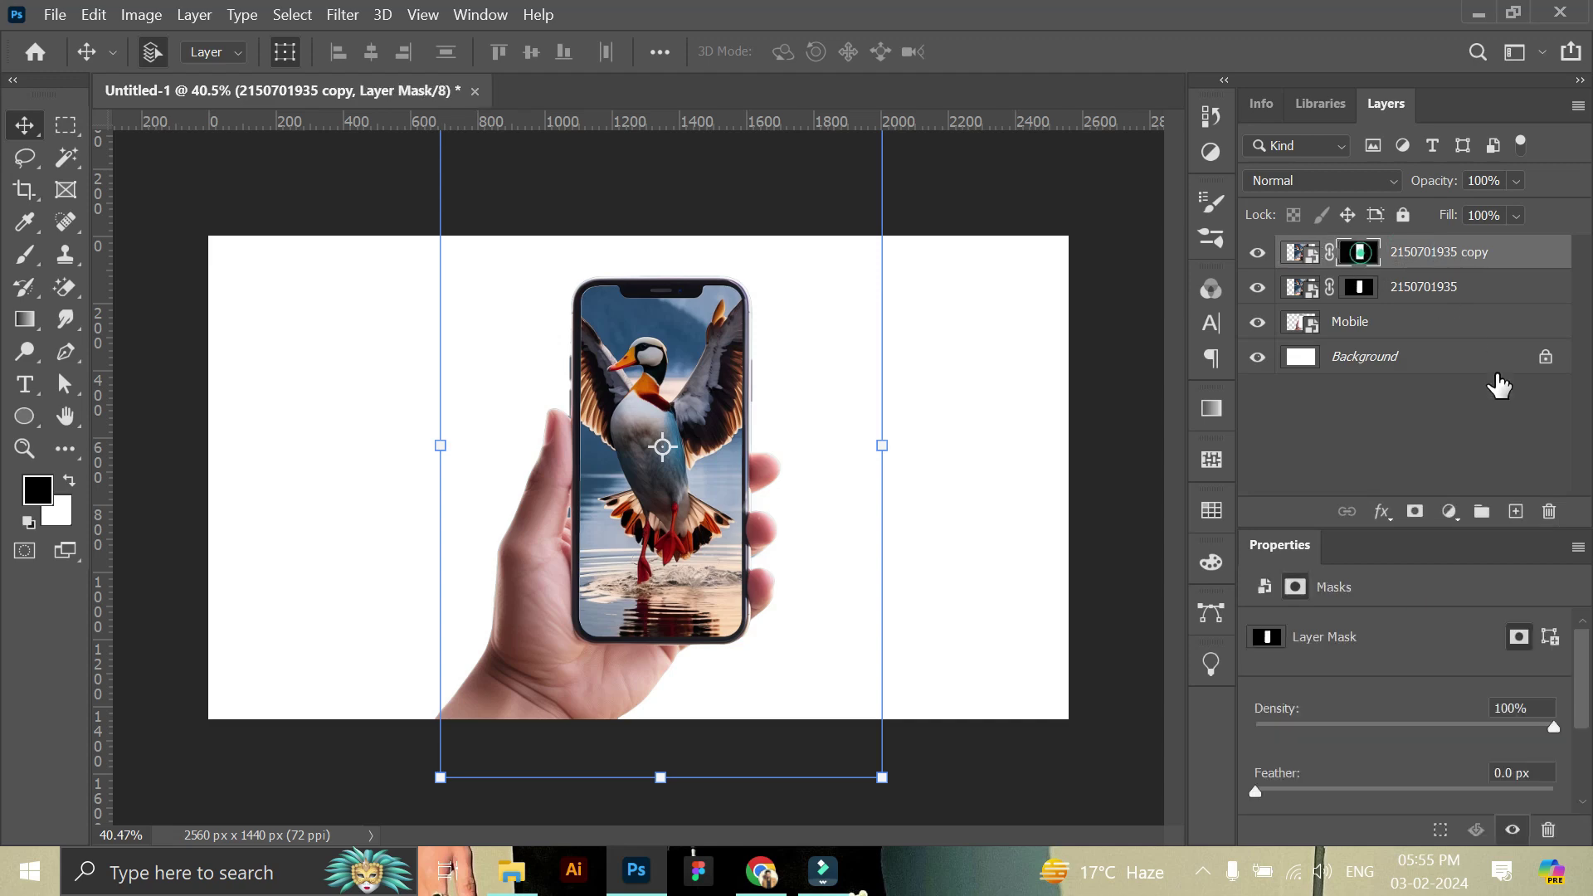
# Replace the copy's mask with a Select Subject mask of the duck and bring up its edge refinement.
pyautogui.moveTo(1359, 252); pyautogui.dragTo(1548, 512)
pyautogui.click(292, 14)
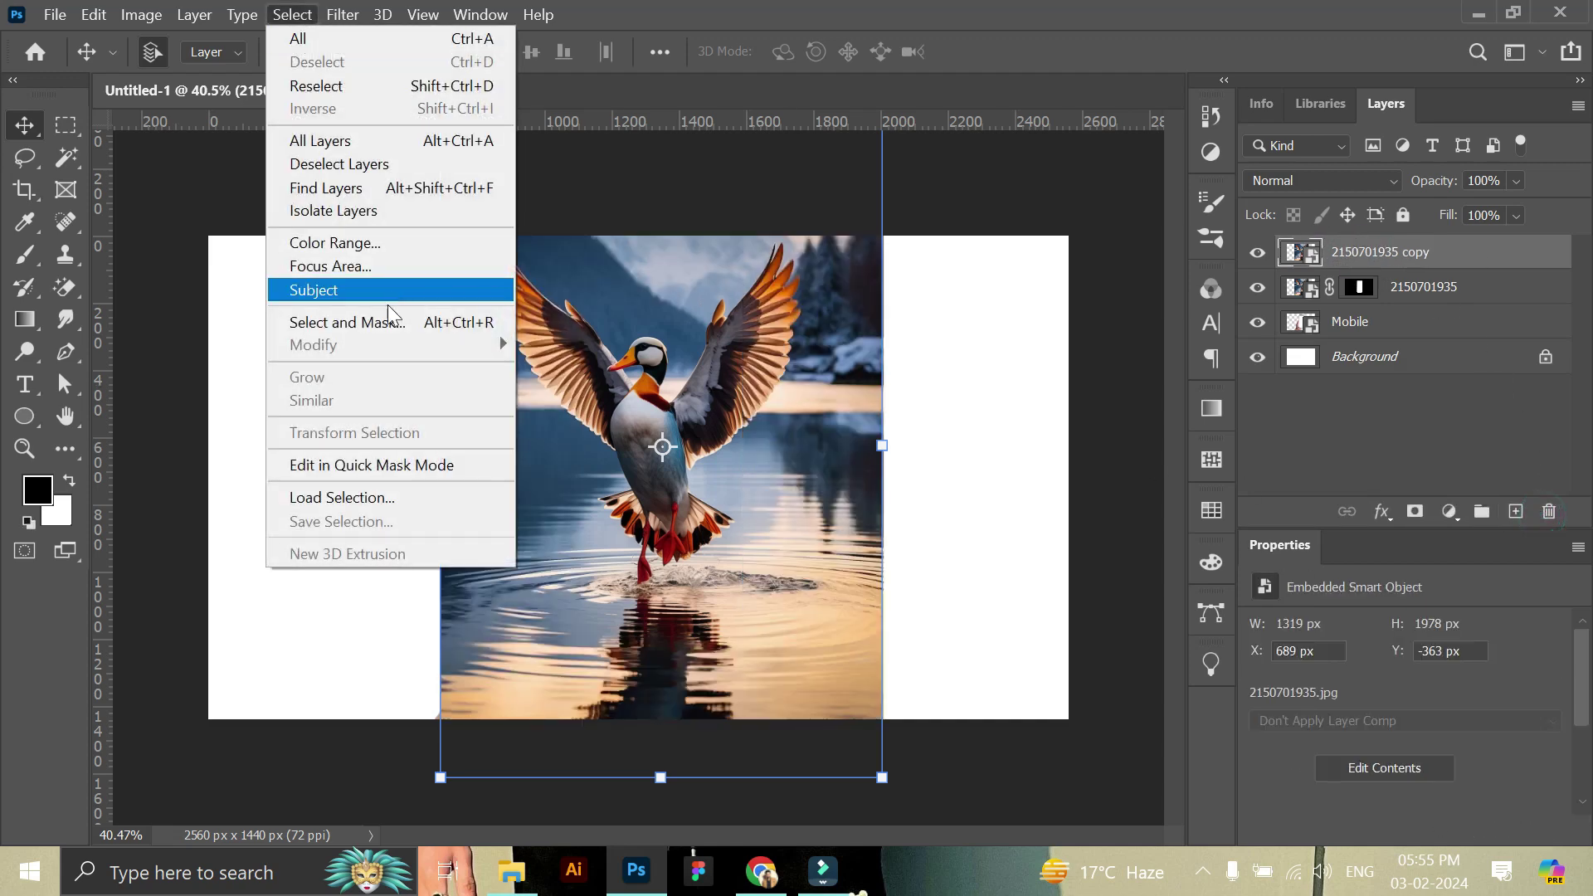
pyautogui.click(336, 290)
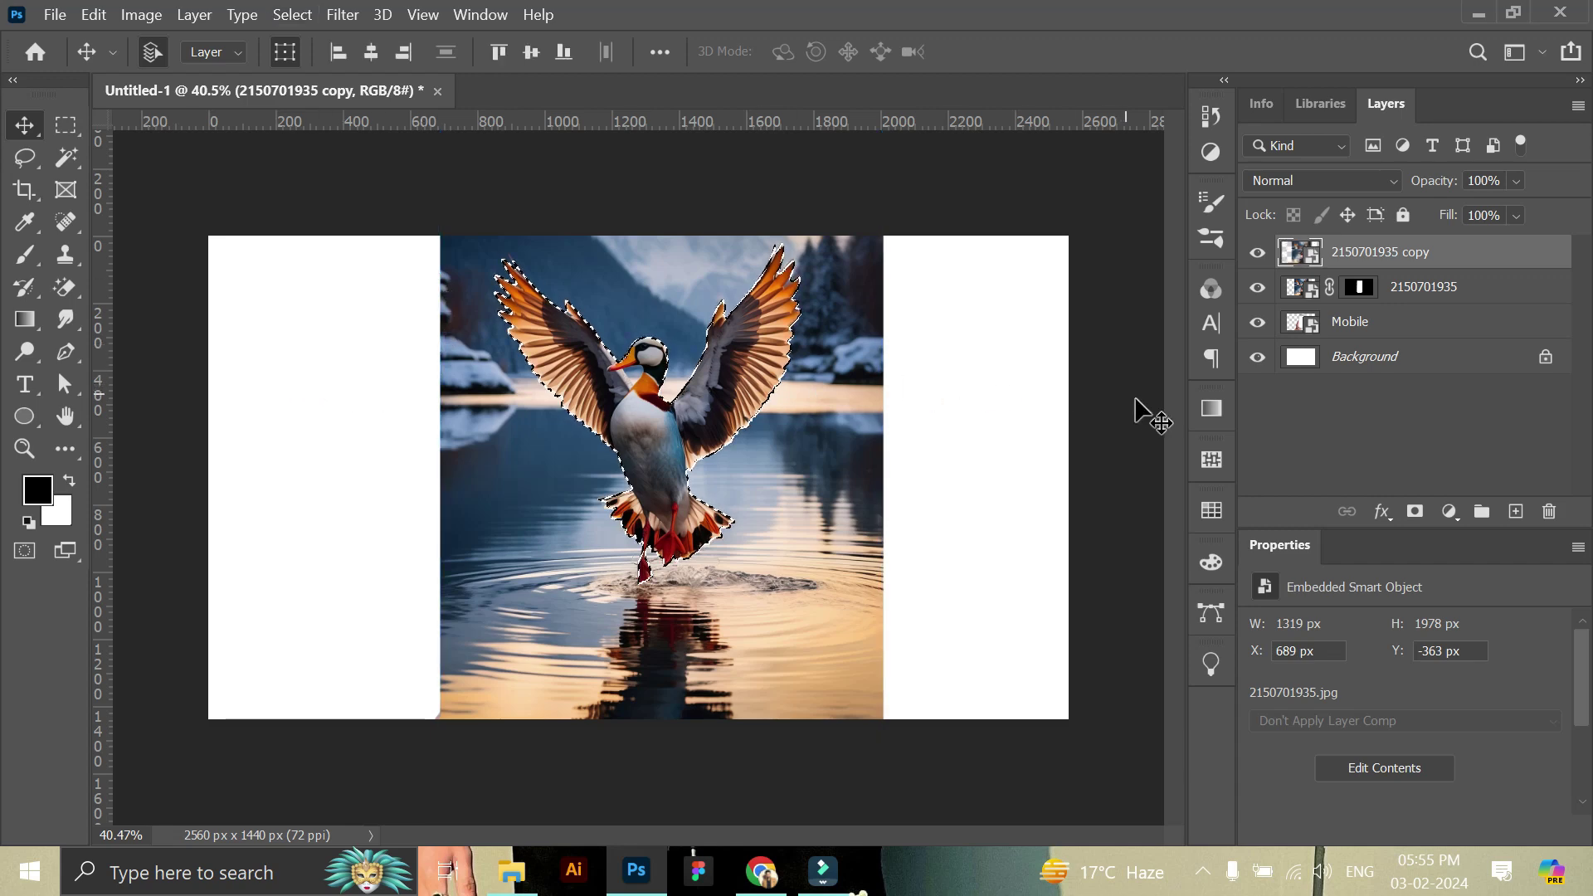
pyautogui.click(1416, 513)
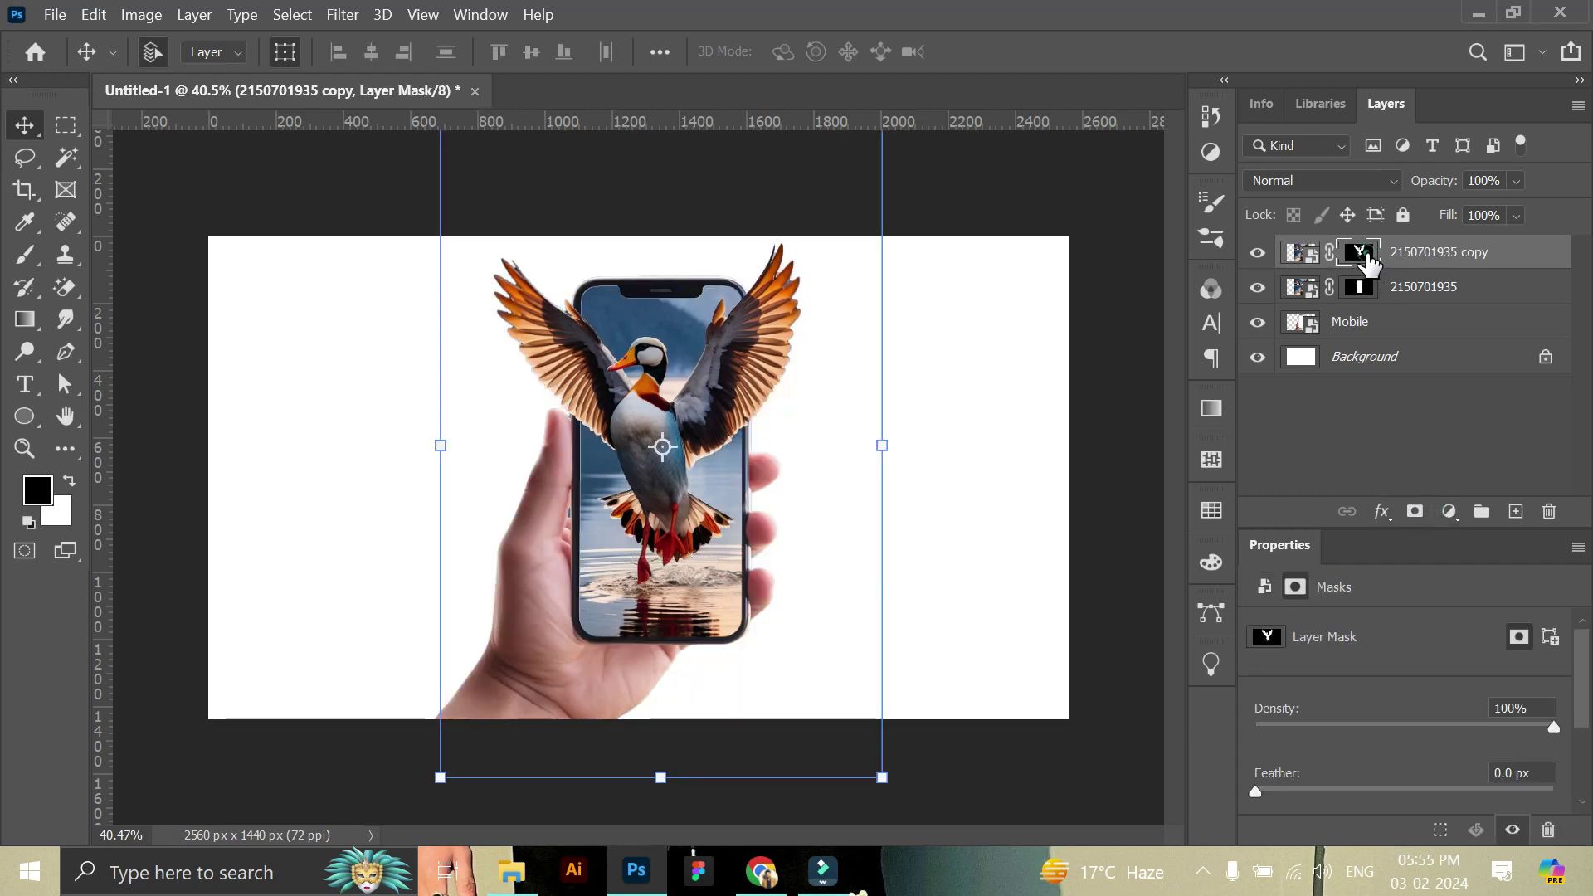
pyautogui.doubleClick(1364, 254)
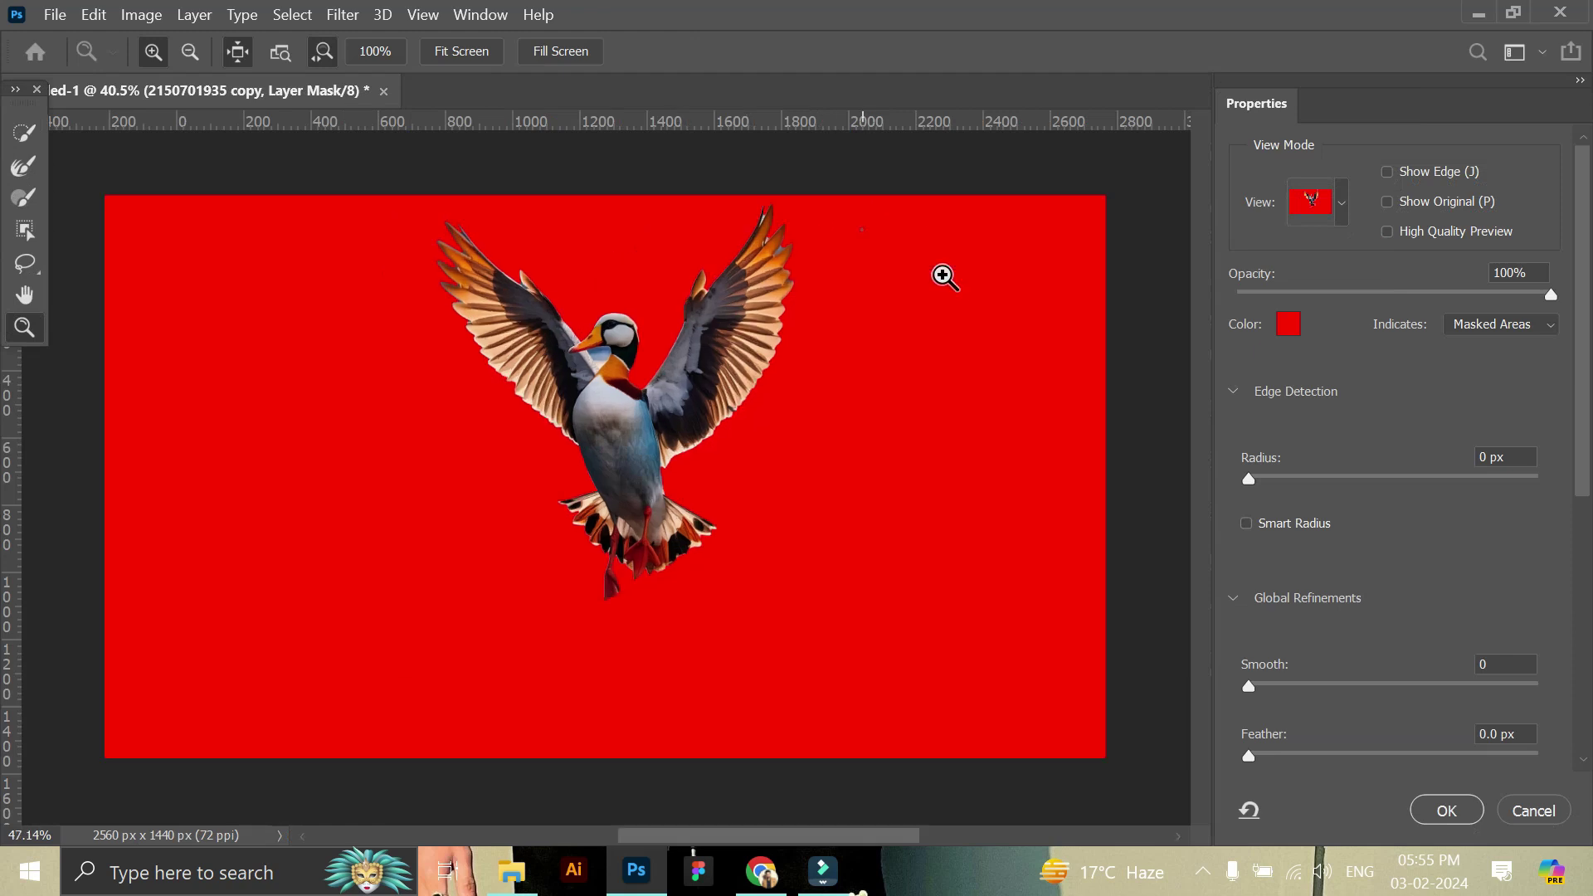
# Brush the wing feather-tip edges with the Refine Edge Brush and raise contrast to 26%.
pyautogui.click(945, 276)
pyautogui.scroll(-2, 316, 459)
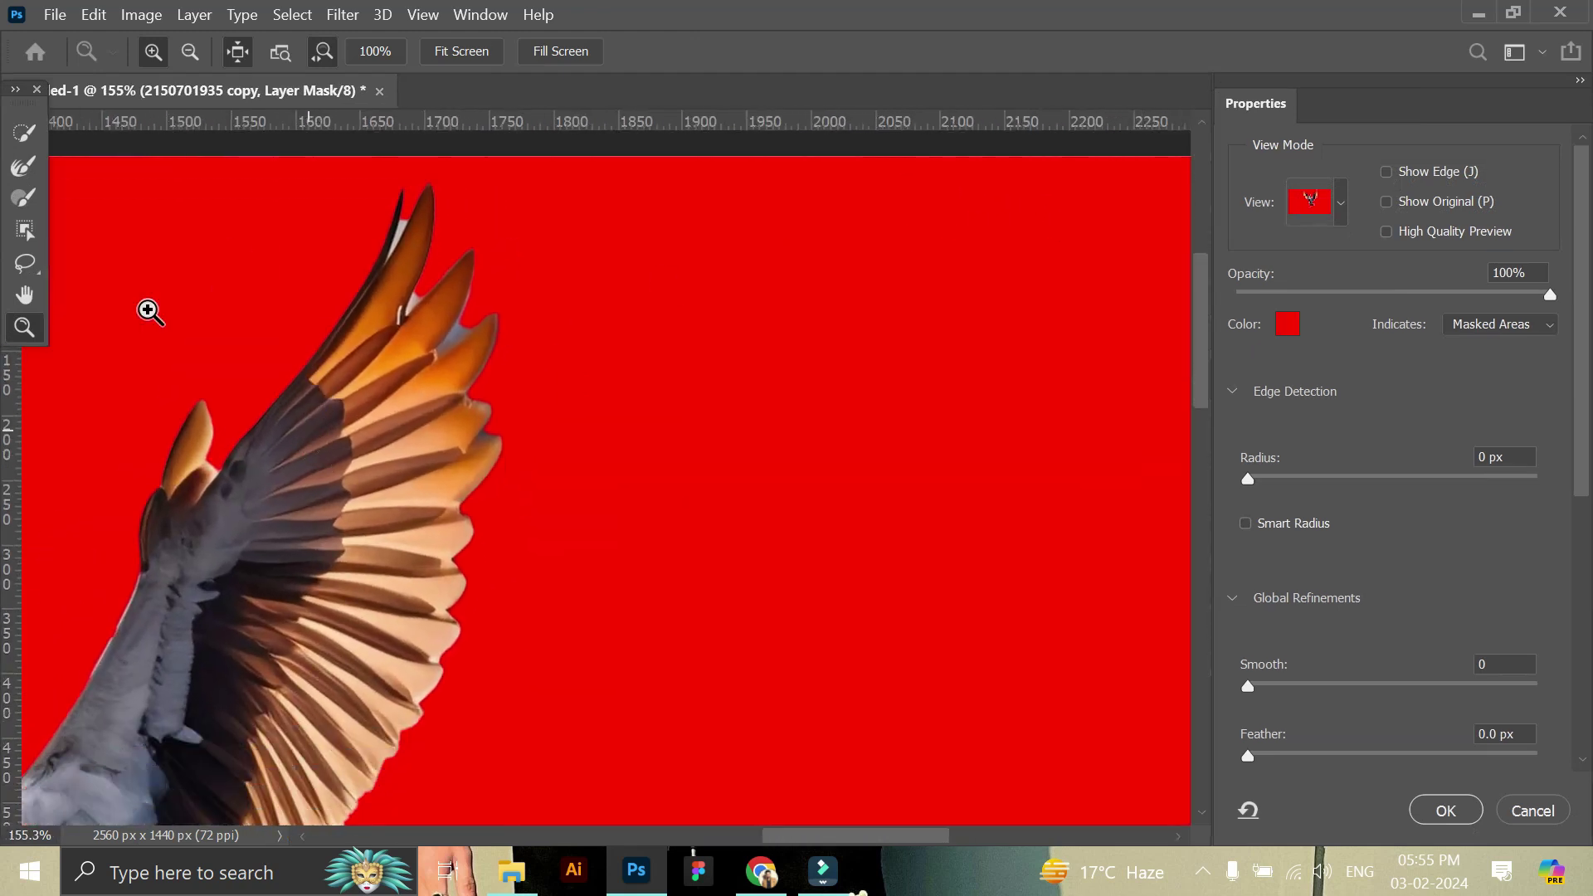
pyautogui.click(24, 166)
pyautogui.moveTo(403, 235); pyautogui.dragTo(522, 425)
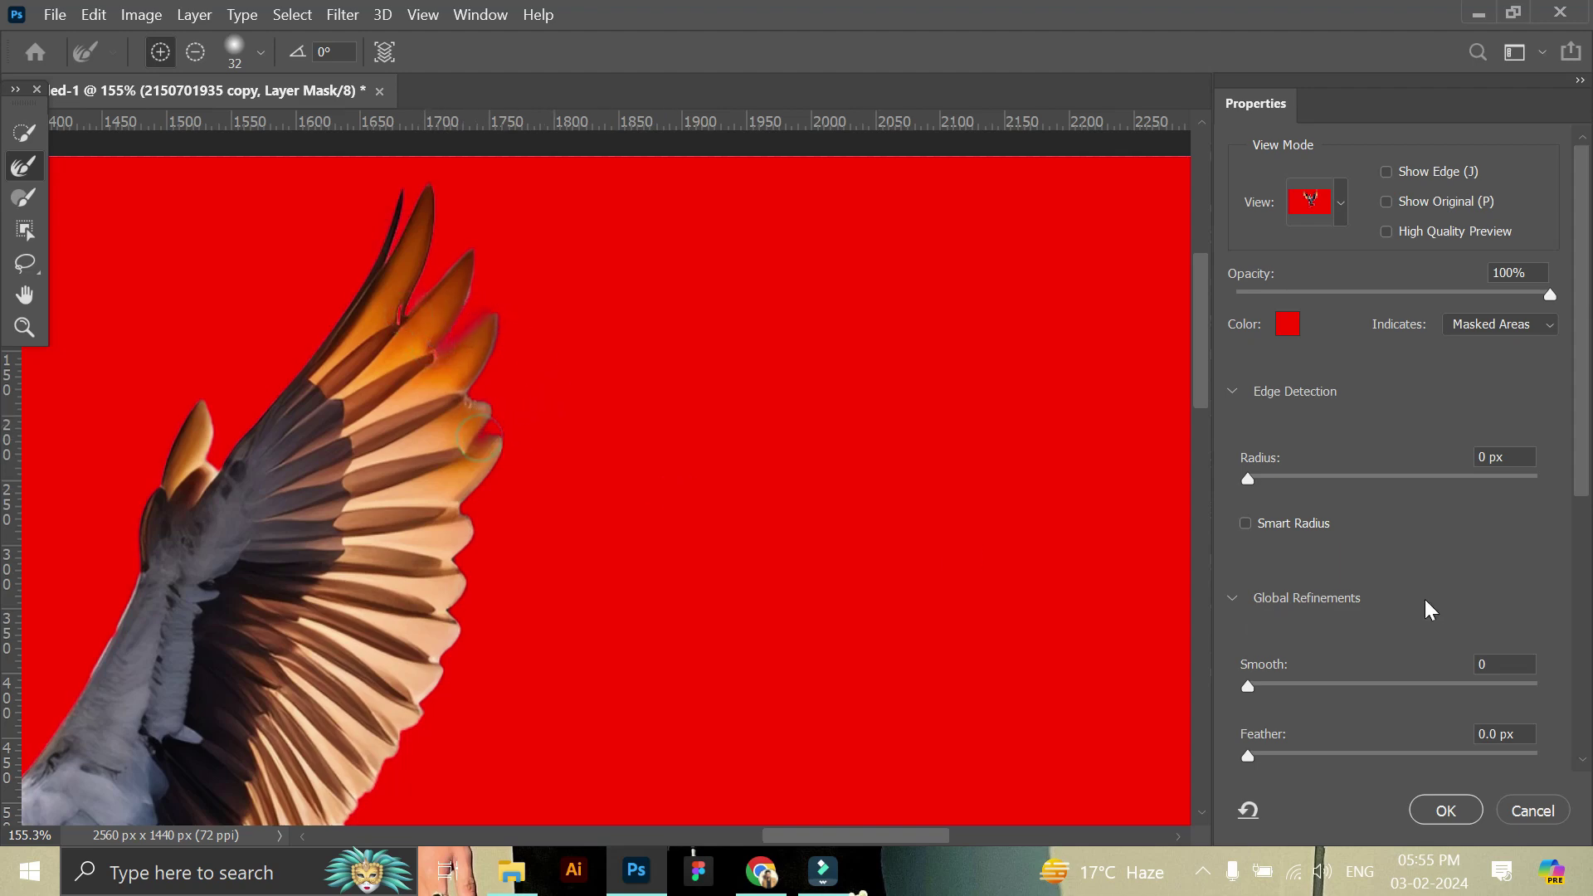
pyautogui.scroll(-2, 1315, 705)
pyautogui.scroll(-2, 1311, 722)
pyautogui.moveTo(1311, 686); pyautogui.dragTo(1322, 685)
pyautogui.click(468, 302)
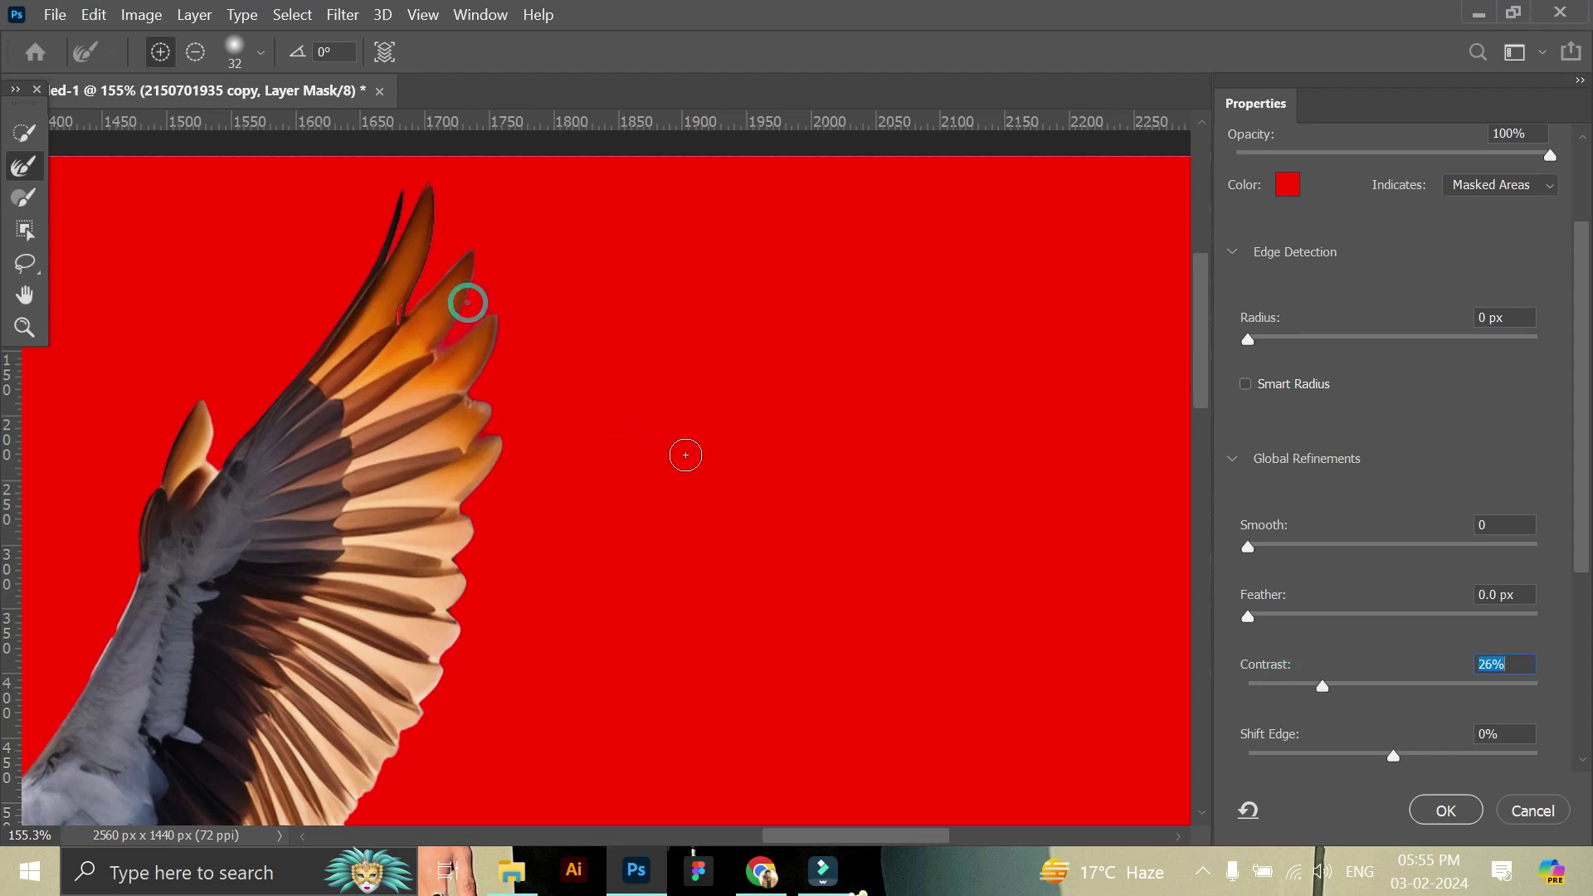
# Pan to show both wings and refine the mask along the upper feather tips.
pyautogui.click(25, 295)
pyautogui.moveTo(133, 398)
pyautogui.mouseDown()
pyautogui.moveTo(255, 476)
pyautogui.moveTo(969, 614)
pyautogui.mouseUp()
pyautogui.moveTo(127, 562); pyautogui.dragTo(409, 455)
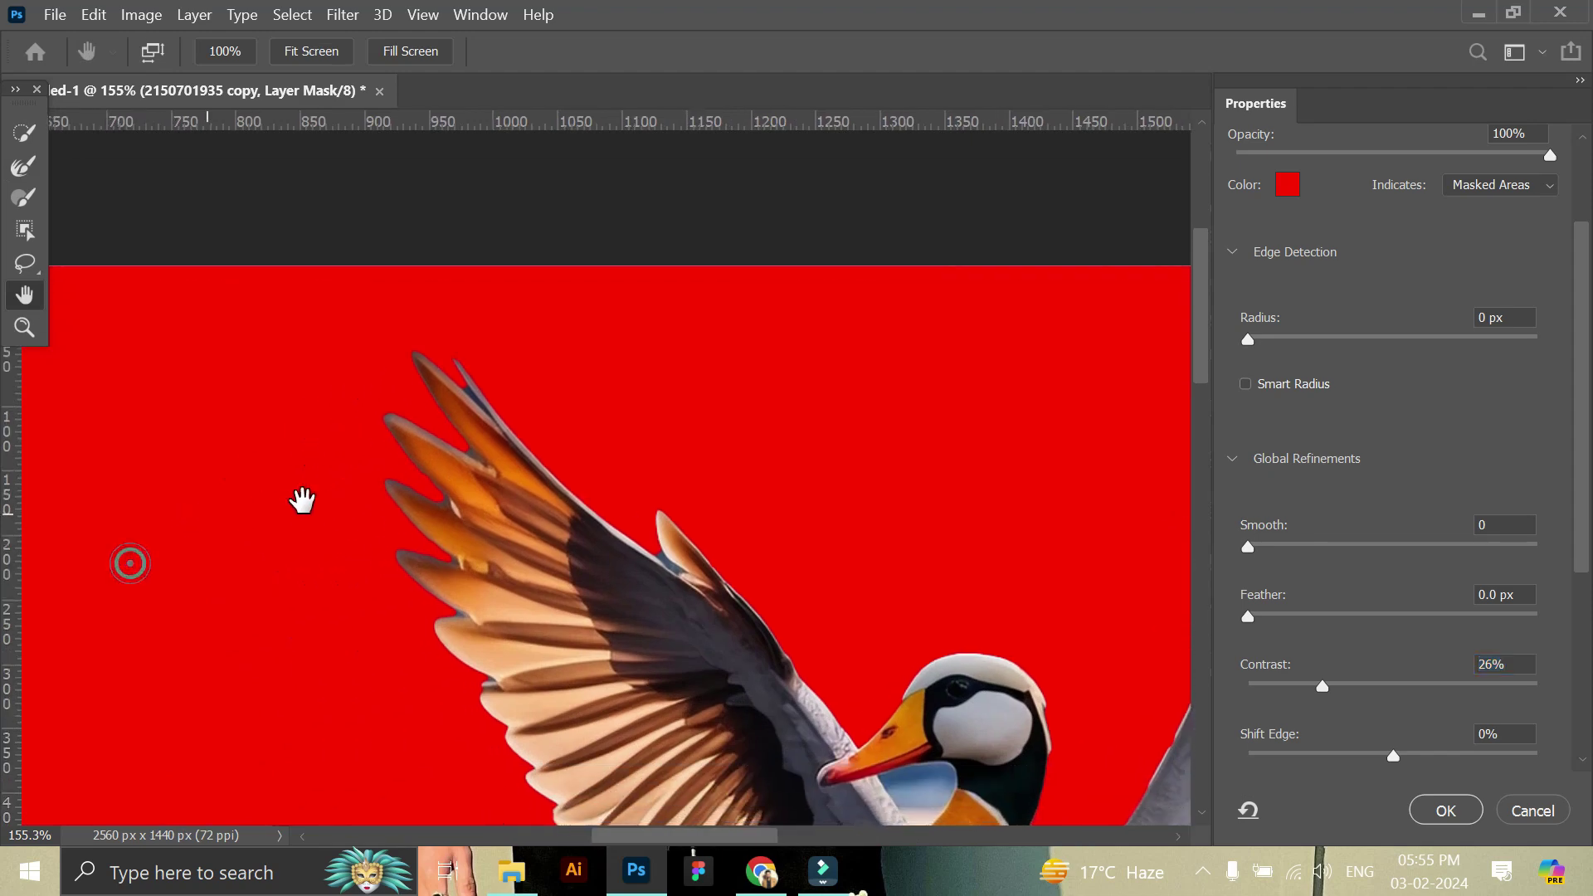
pyautogui.click(27, 168)
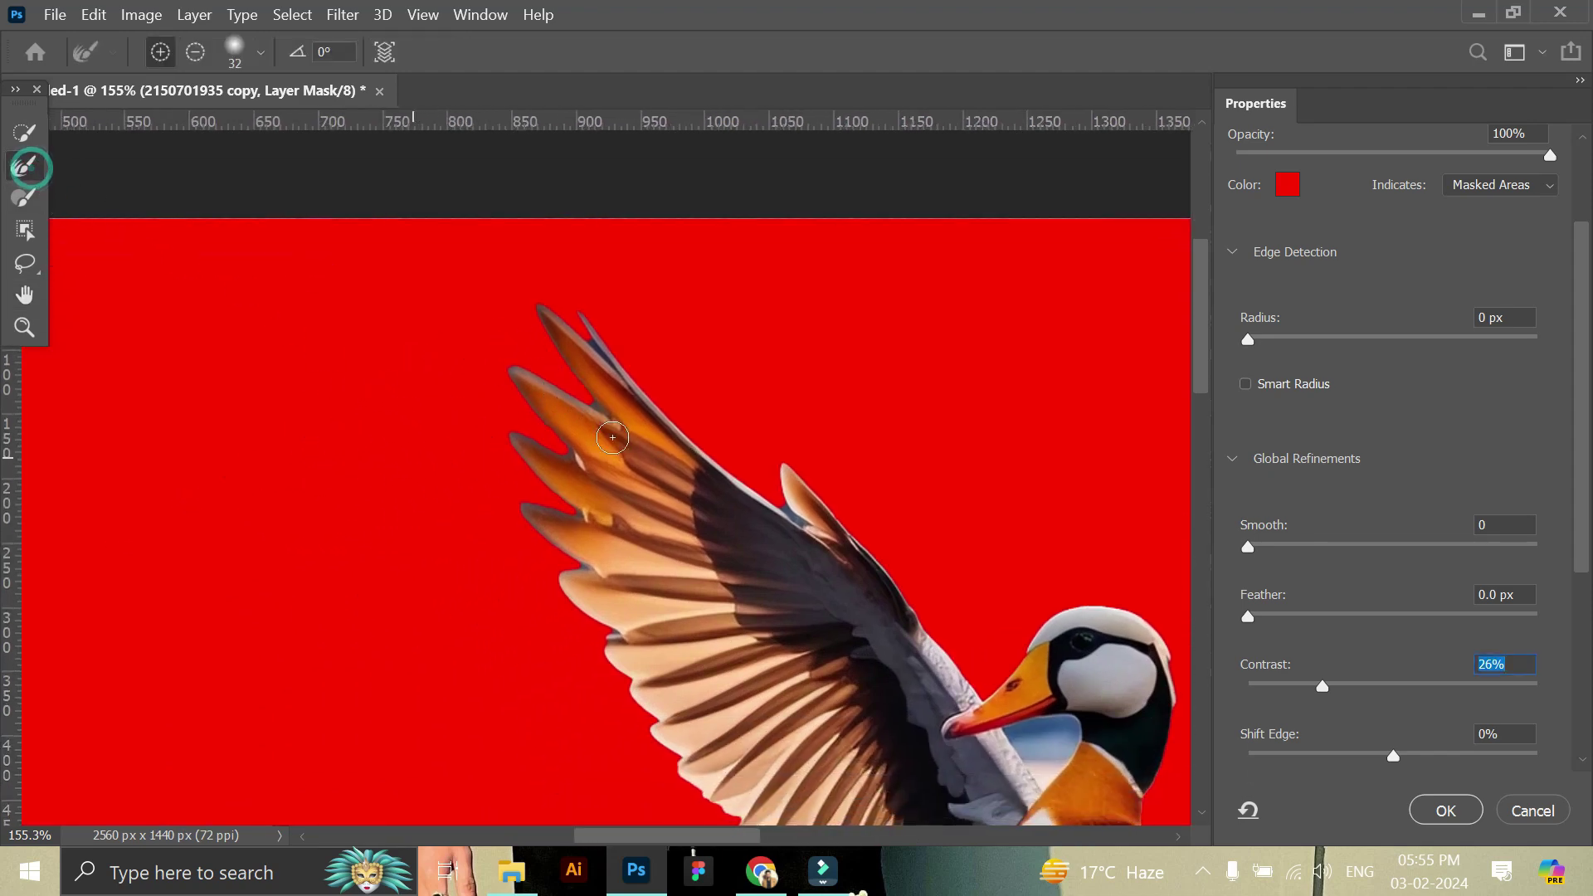
pyautogui.moveTo(588, 352); pyautogui.dragTo(673, 383)
pyautogui.click(584, 318)
pyautogui.click(790, 511)
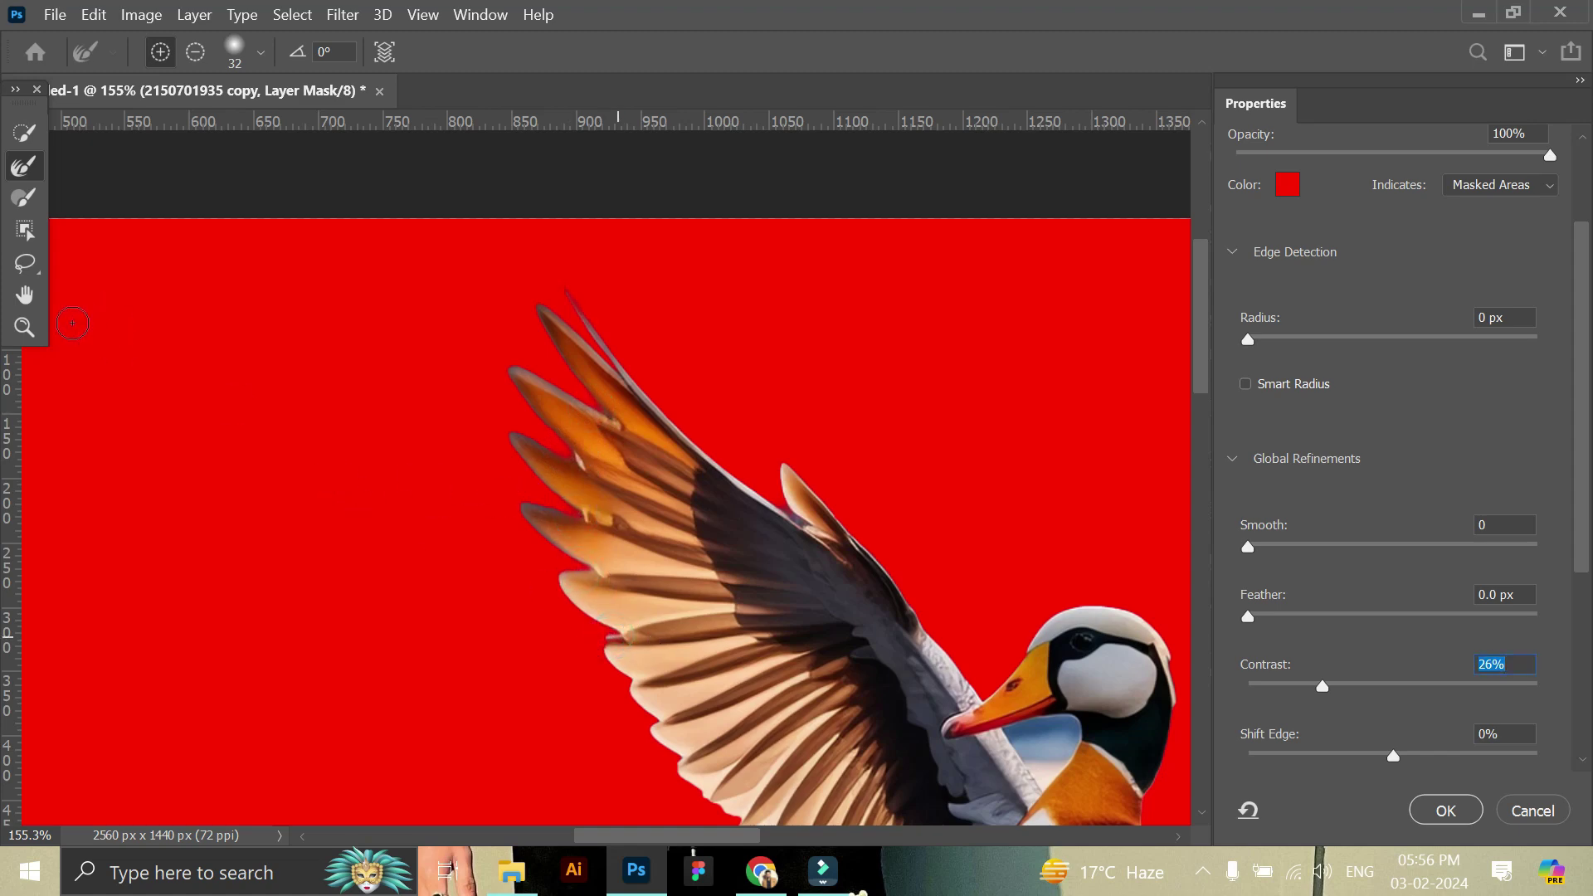
# Magnify the feather edge and refine the mask along it with the Refine Edge Brush.
pyautogui.press('z')
pyautogui.click(865, 540)
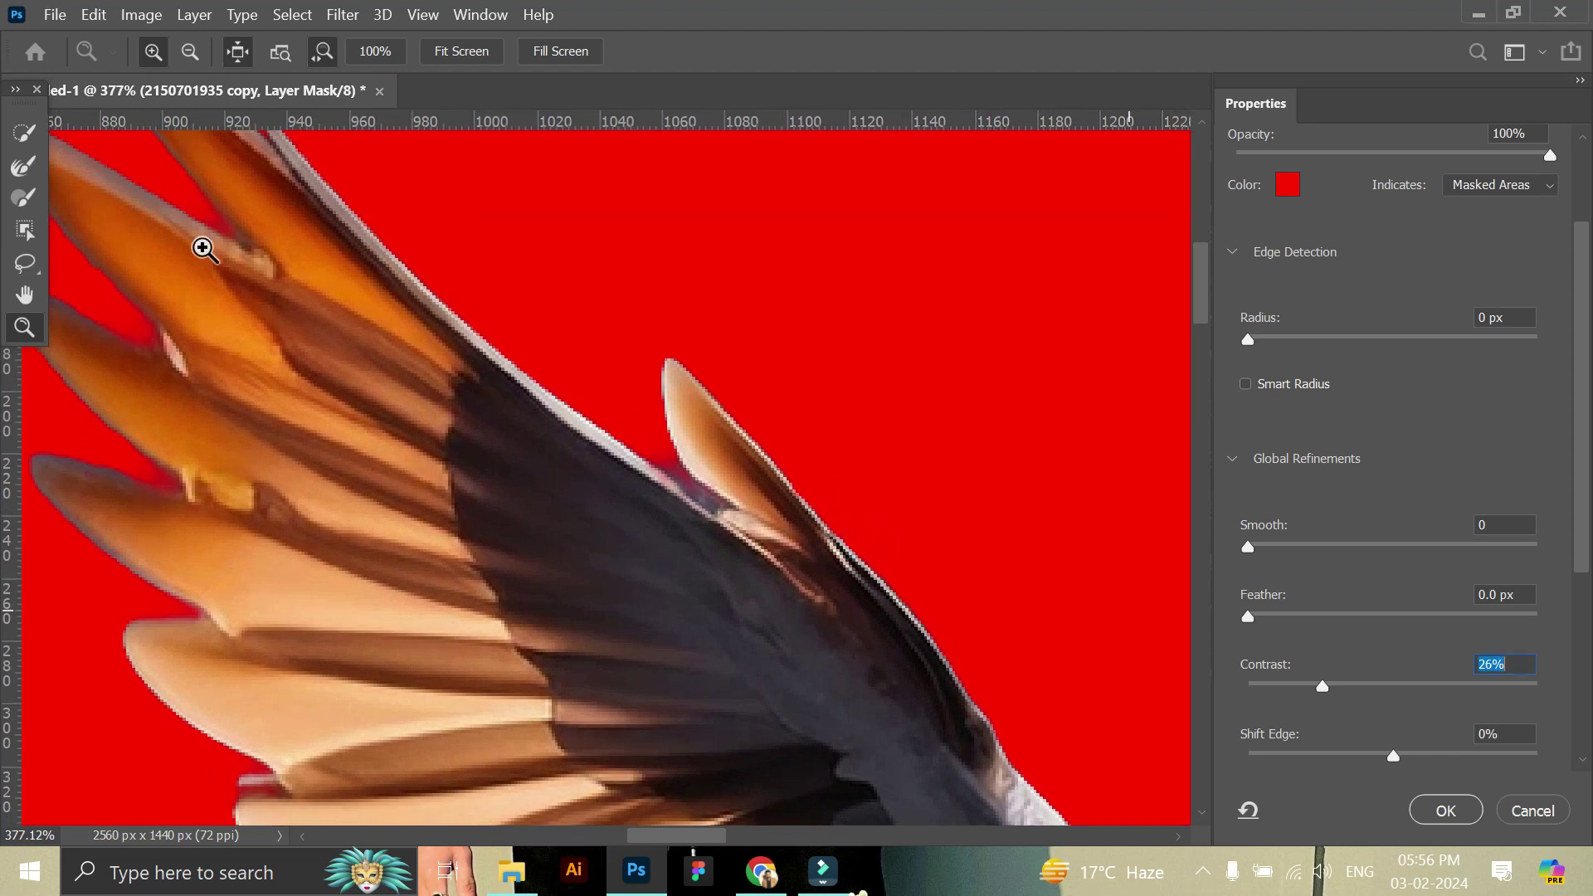
pyautogui.press('r')
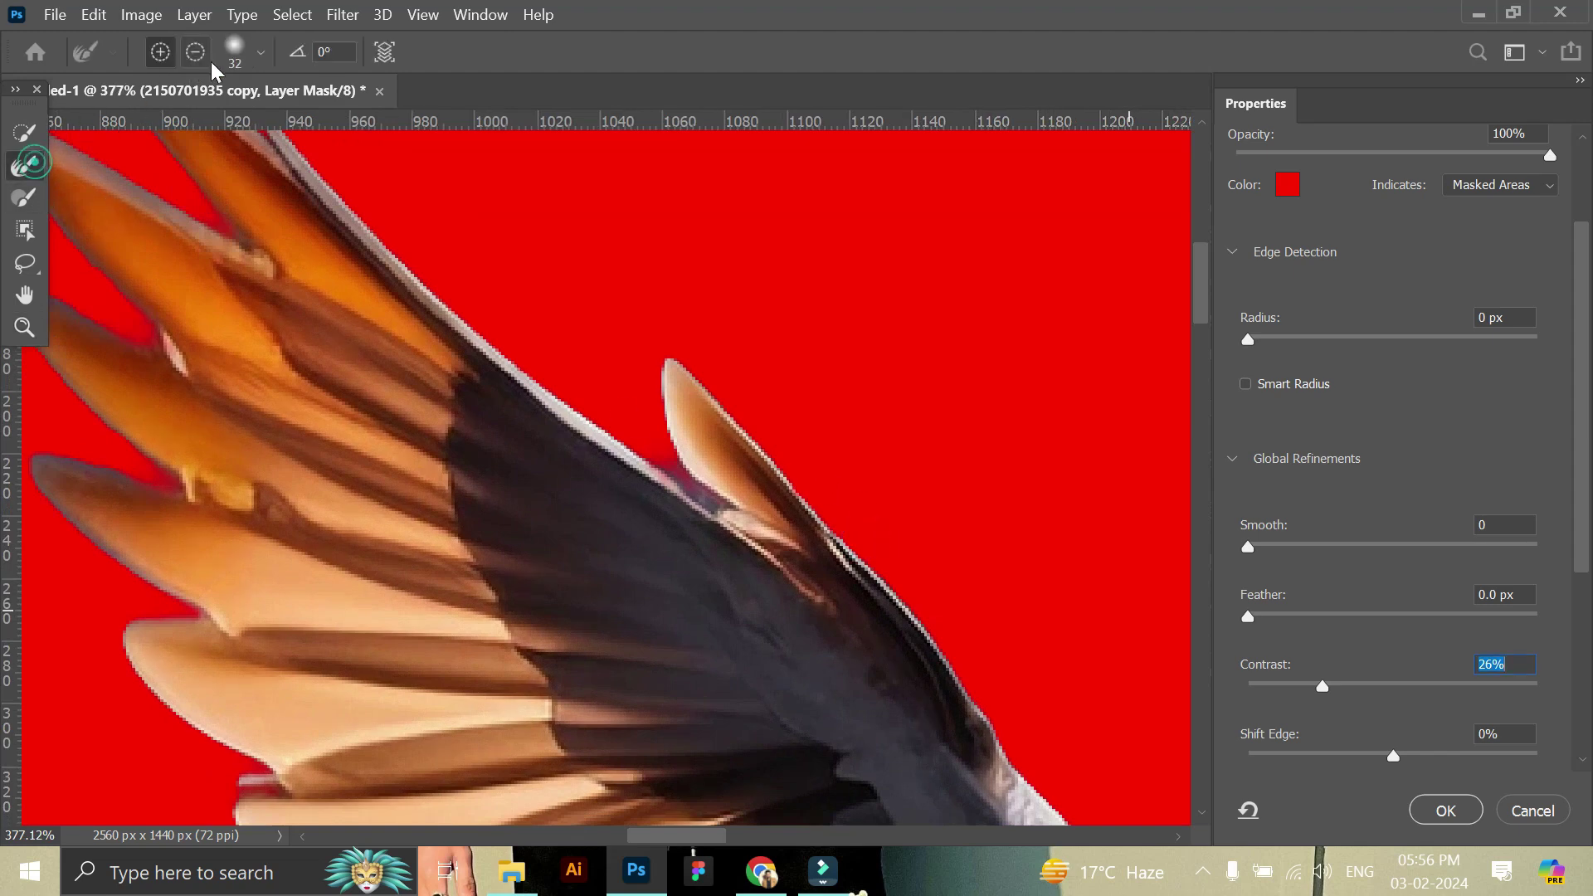
pyautogui.click(235, 51)
pyautogui.click(680, 485)
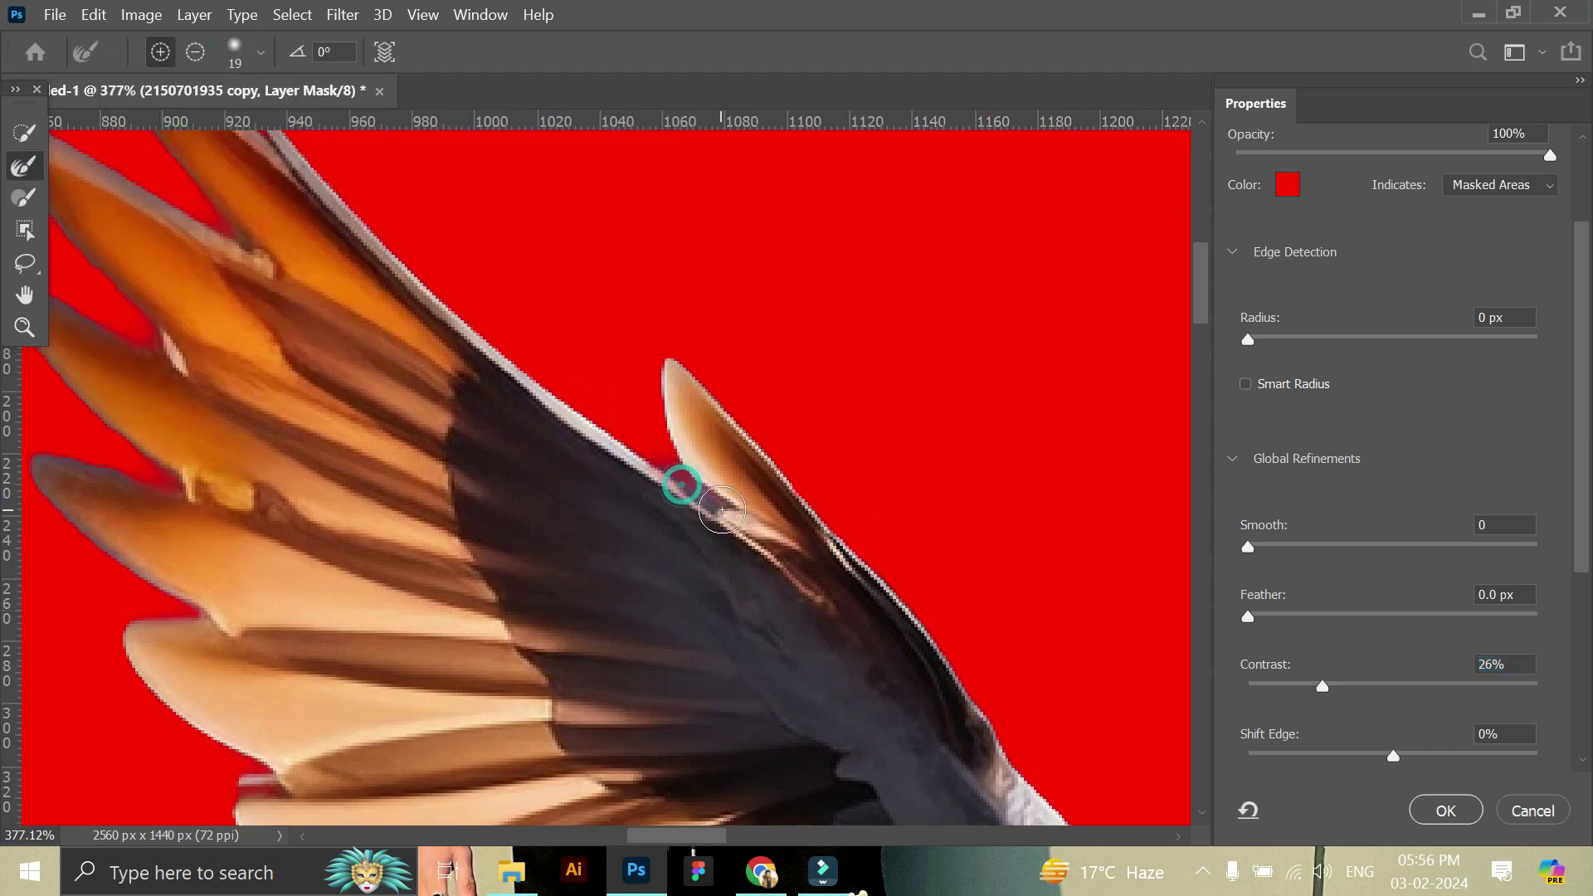
pyautogui.click(713, 506)
# Adjust edge contrast to 37% then 29% while zooming out to the whole bird.
pyautogui.moveTo(1290, 687); pyautogui.dragTo(1355, 686)
pyautogui.click(24, 327)
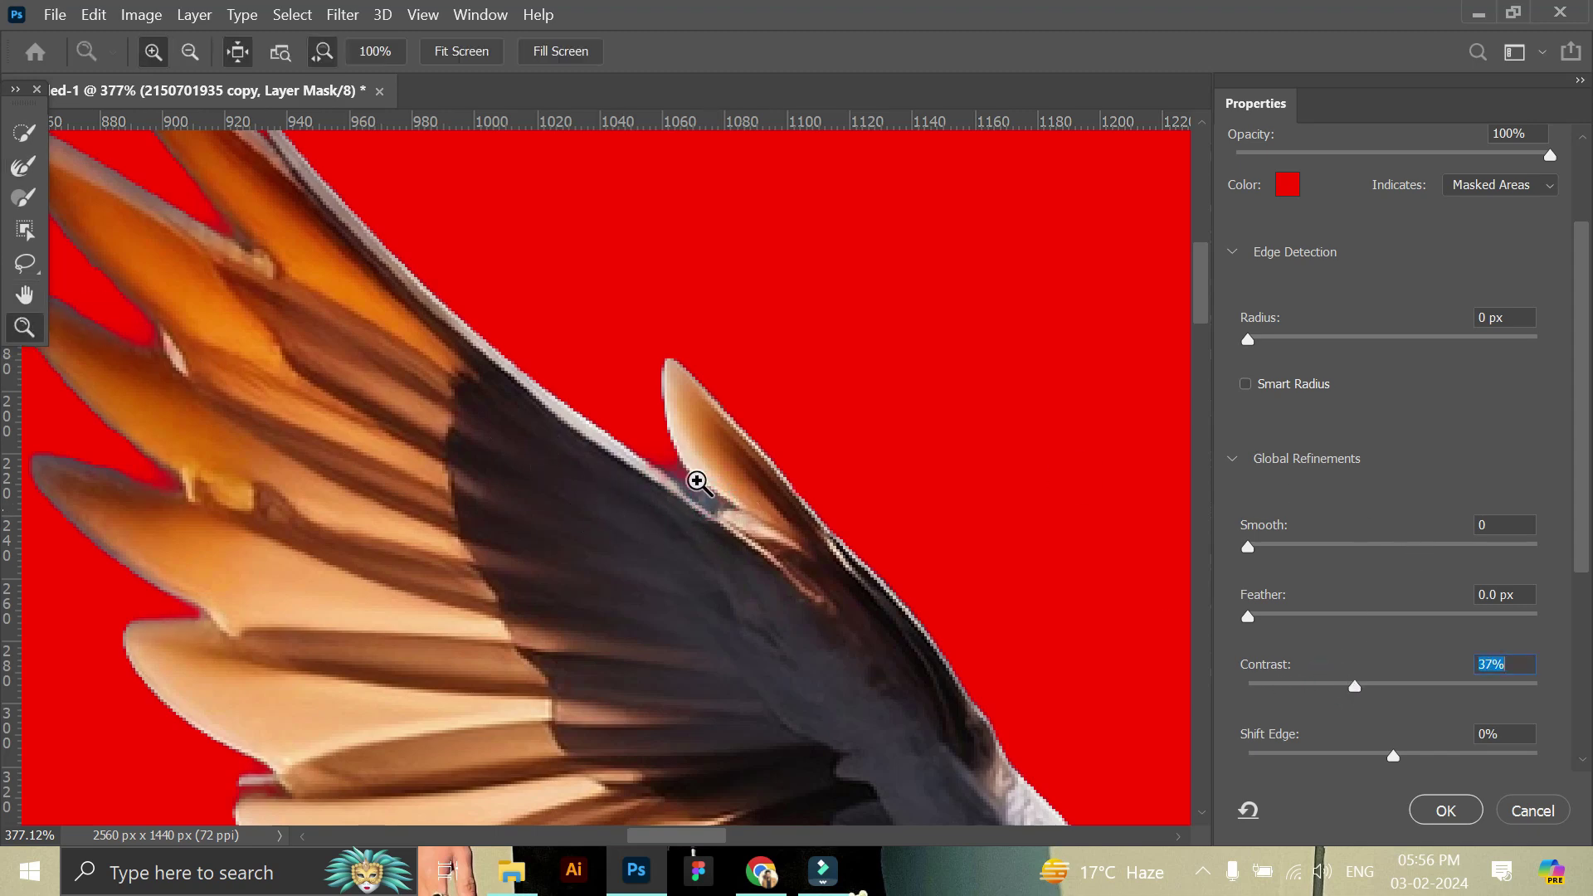
pyautogui.moveTo(605, 456); pyautogui.dragTo(587, 434)
pyautogui.moveTo(1043, 612); pyautogui.dragTo(1022, 614)
pyautogui.scroll(-2, 1465, 704)
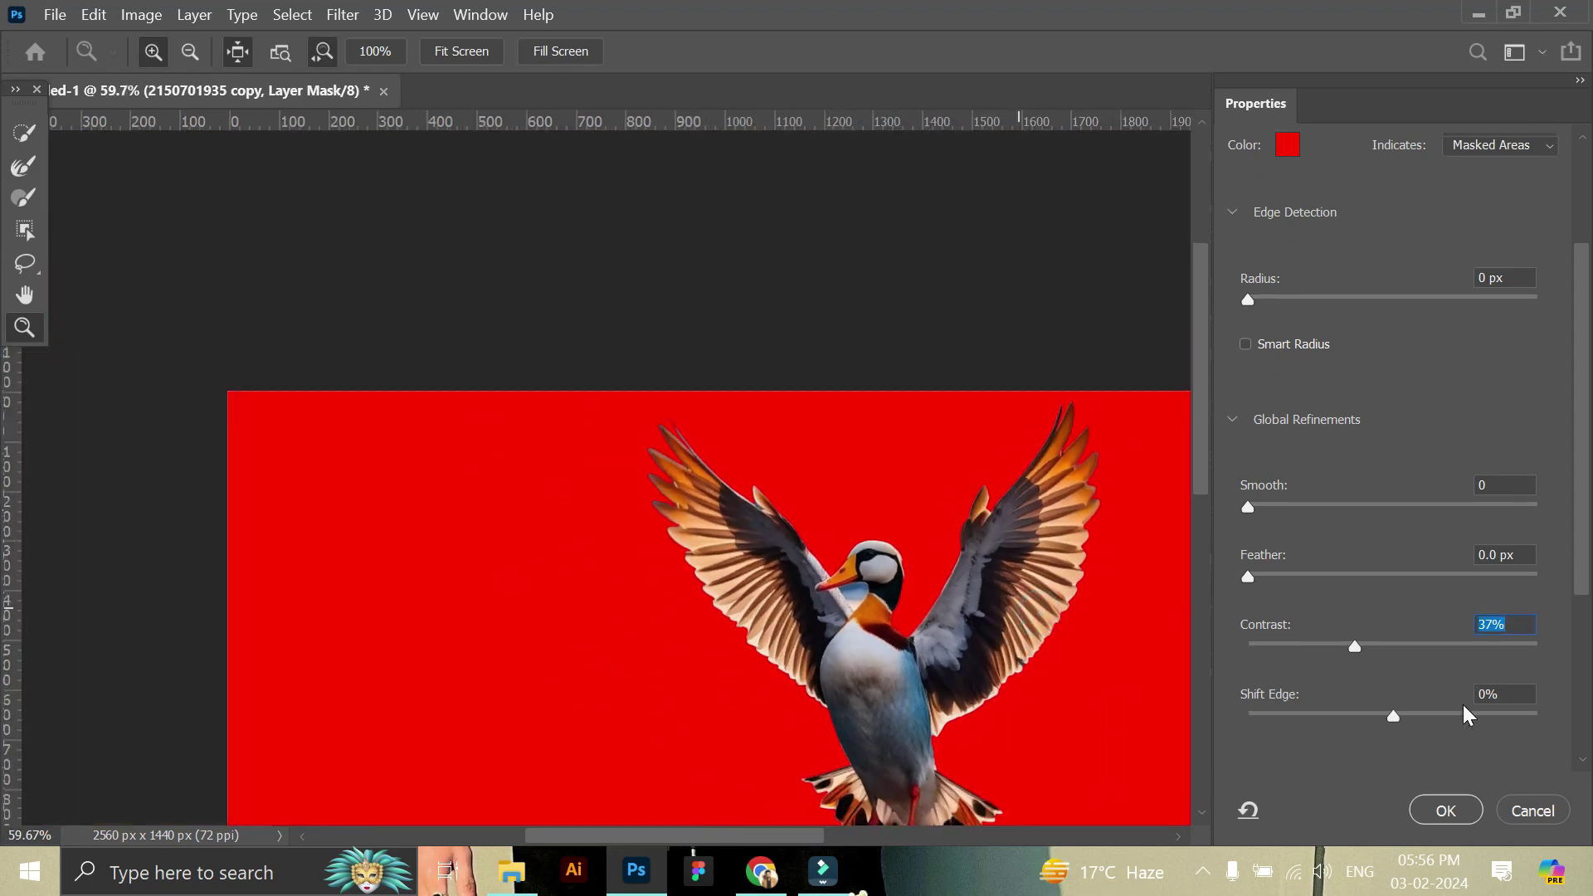
pyautogui.press('Down')
pyautogui.press('Down')
pyautogui.press('Down')
pyautogui.moveTo(1331, 604); pyautogui.dragTo(1337, 607)
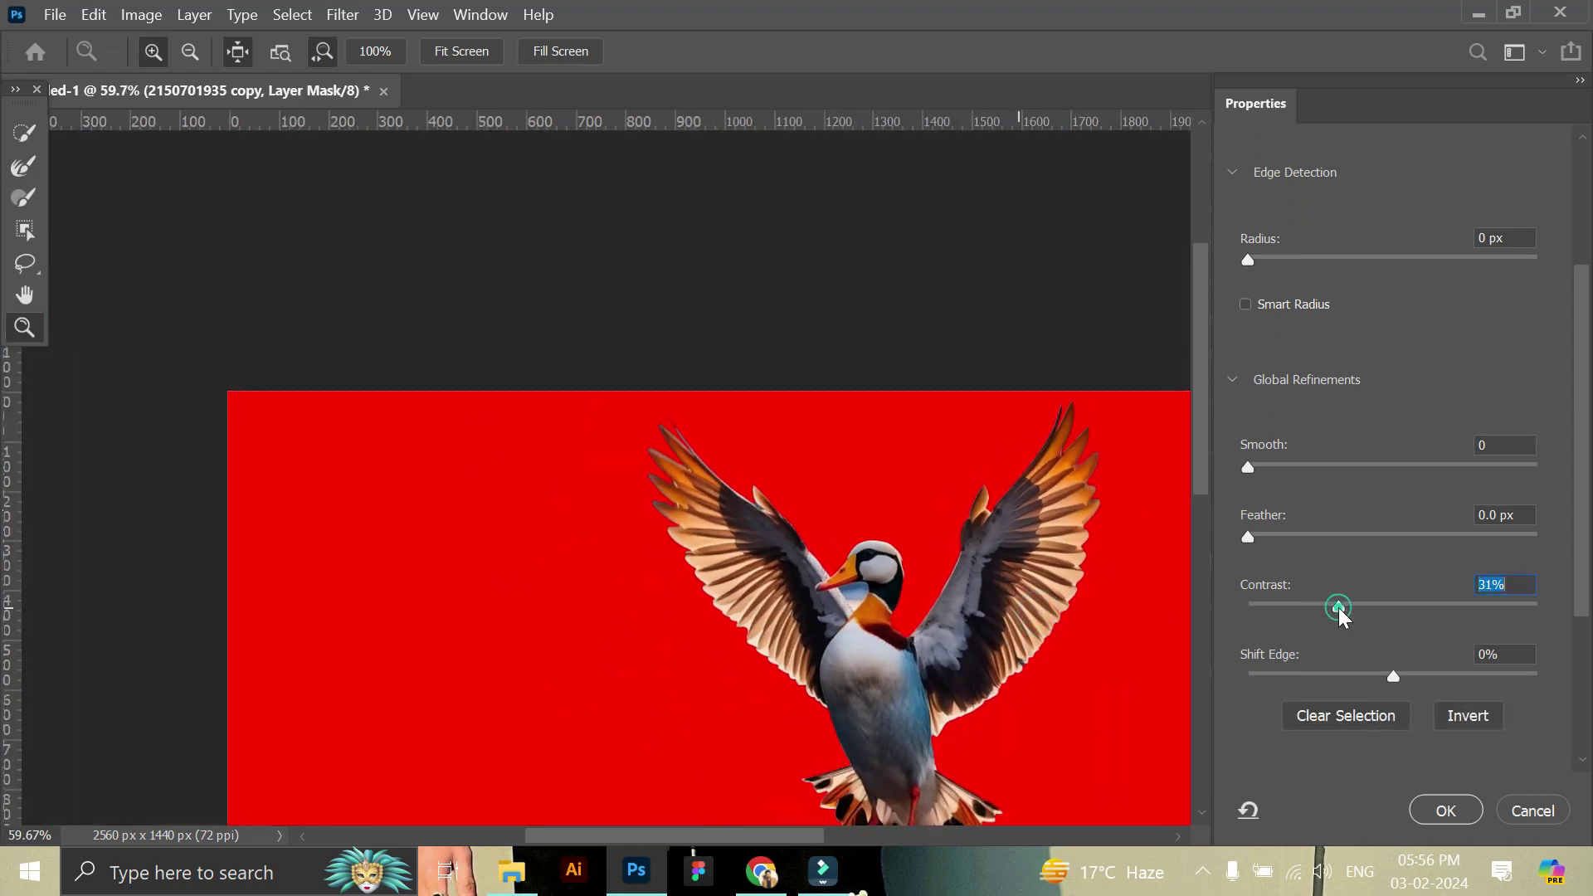
# Output the refined mask as a new layer with layer mask and apply it.
pyautogui.scroll(-5, 1351, 747)
pyautogui.scroll(-1, 1343, 721)
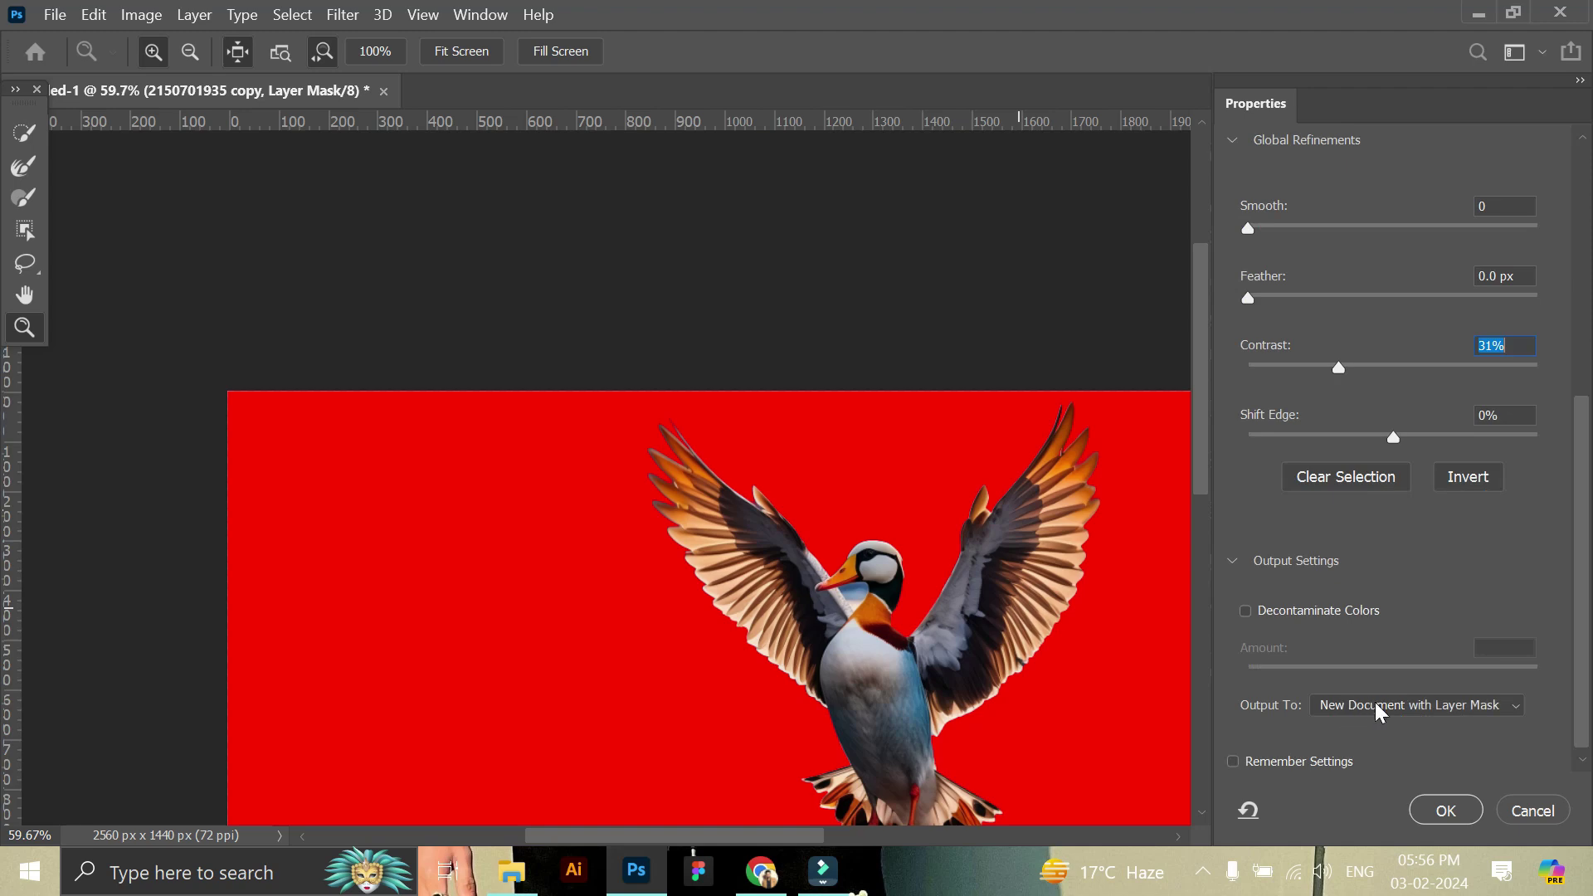
pyautogui.click(1376, 704)
pyautogui.click(1384, 784)
pyautogui.scroll(-1, 1450, 768)
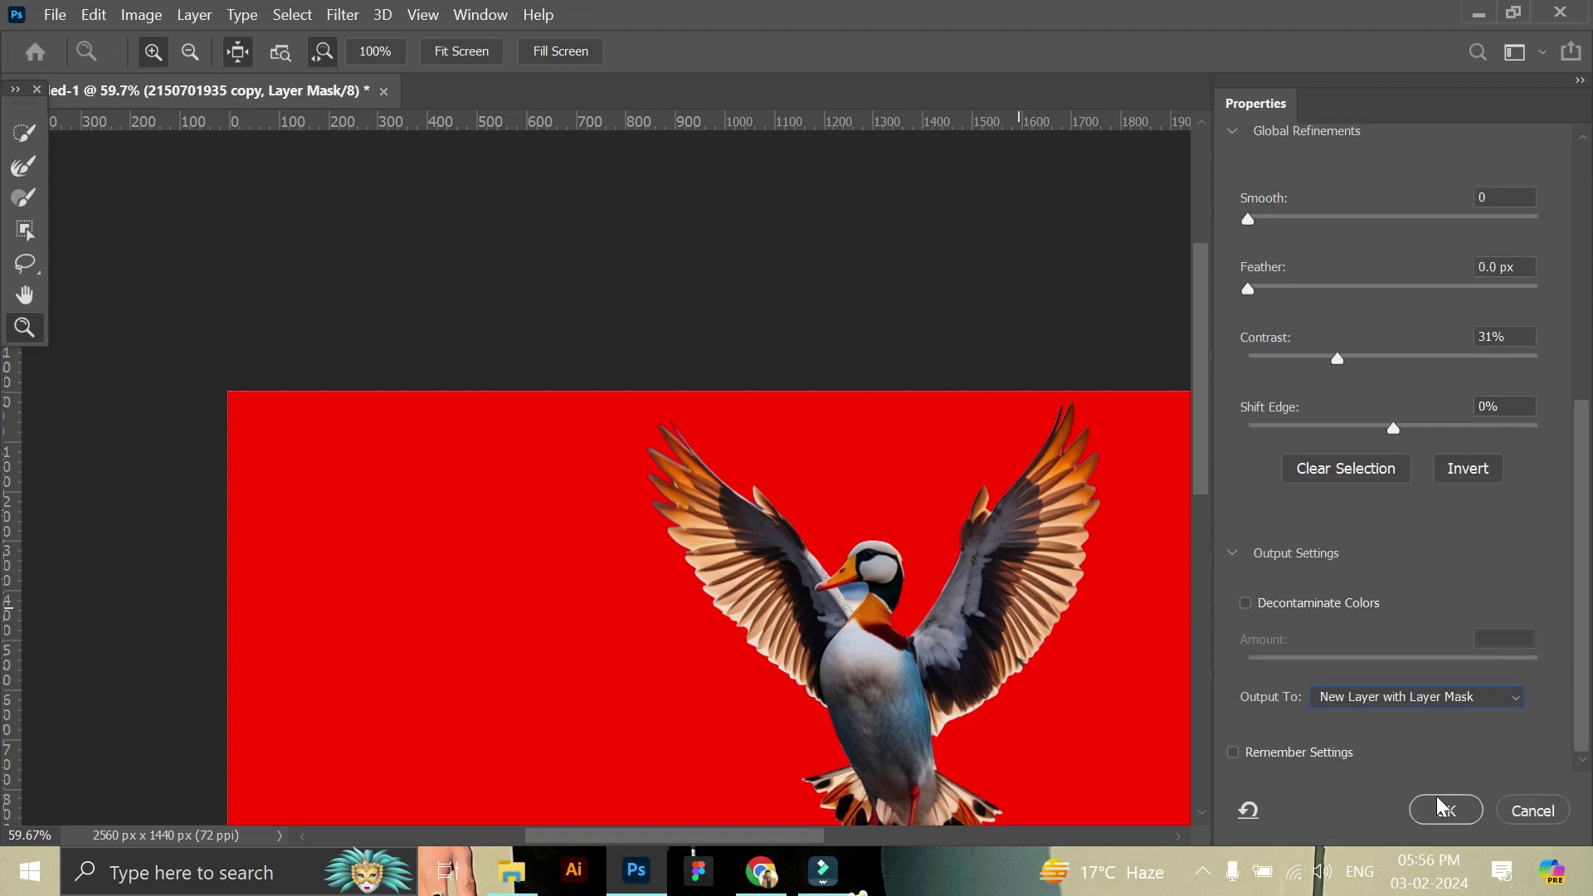
pyautogui.click(1437, 798)
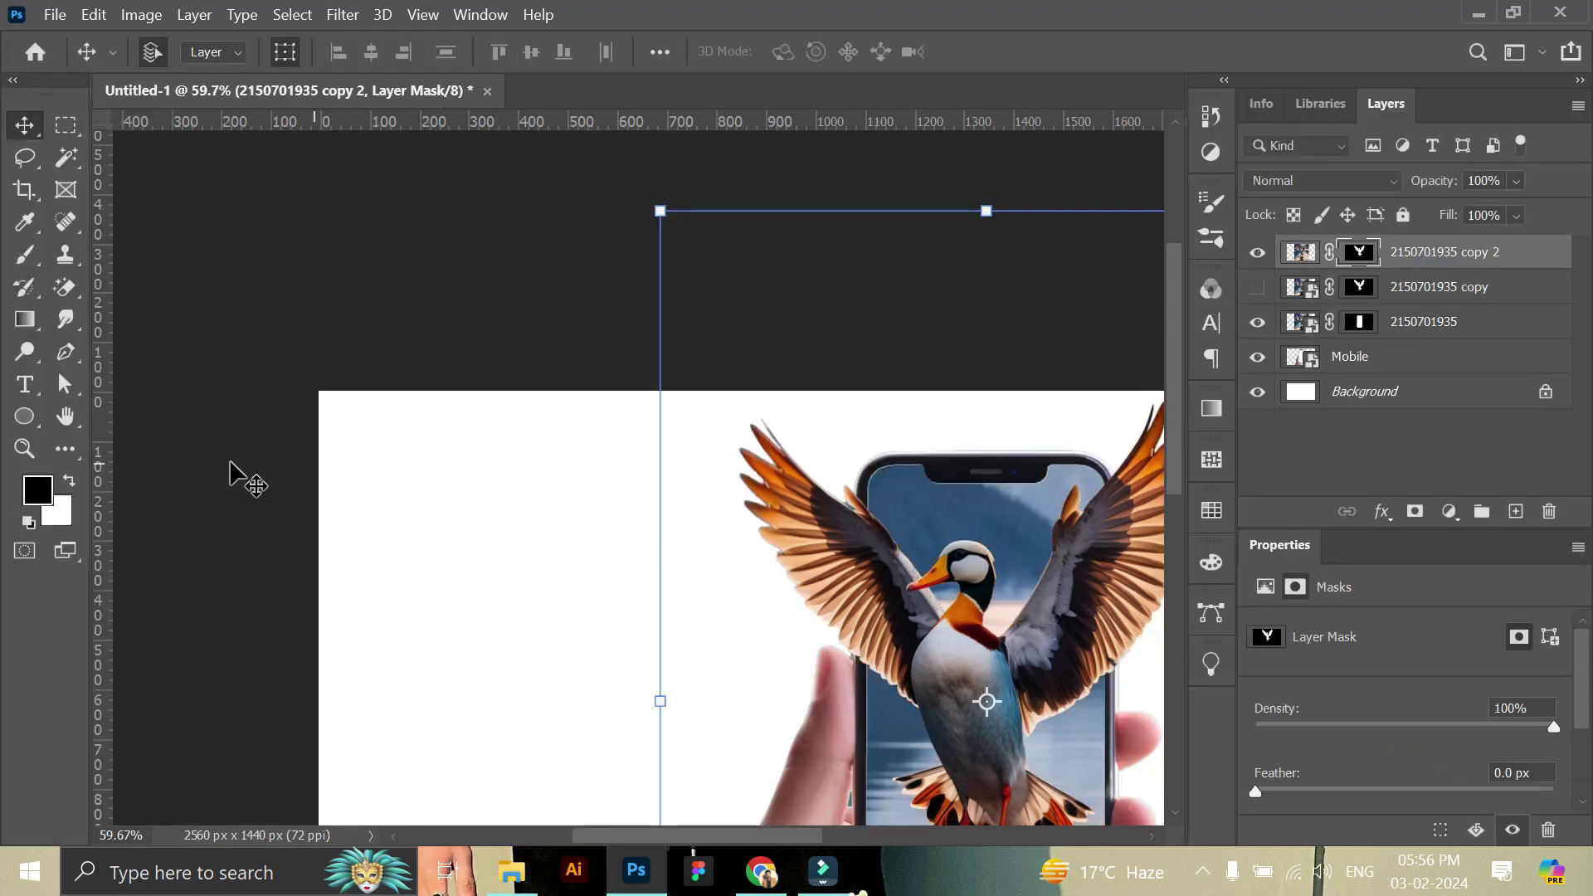
pyautogui.click(24, 448)
pyautogui.moveTo(910, 556)
pyautogui.mouseDown()
pyautogui.moveTo(863, 584)
pyautogui.moveTo(706, 333)
pyautogui.mouseUp()
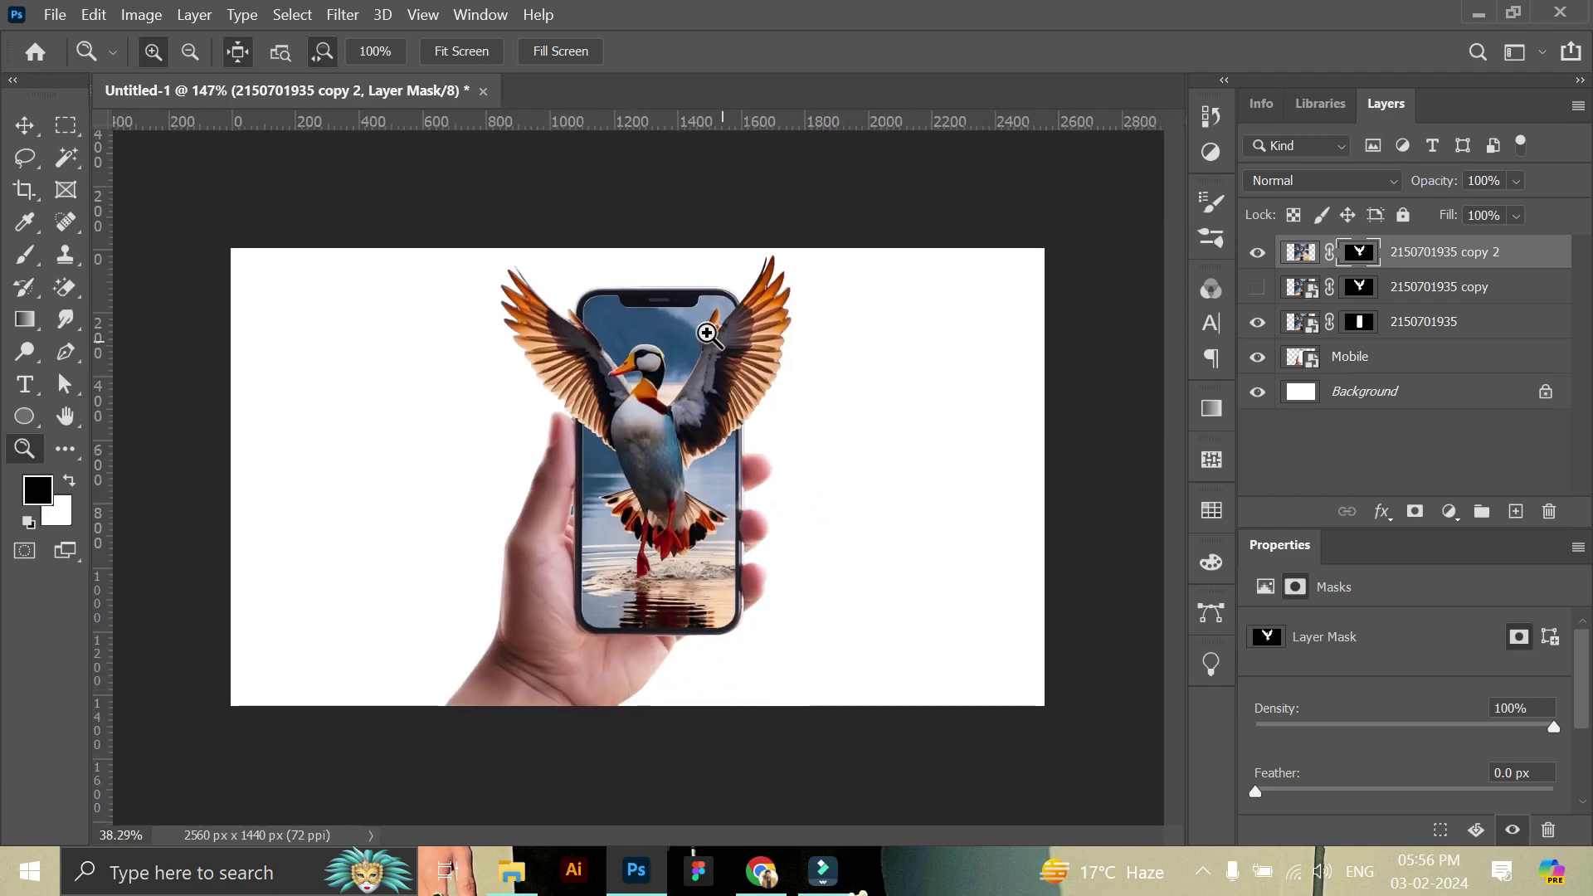
pyautogui.moveTo(706, 333); pyautogui.dragTo(573, 321)
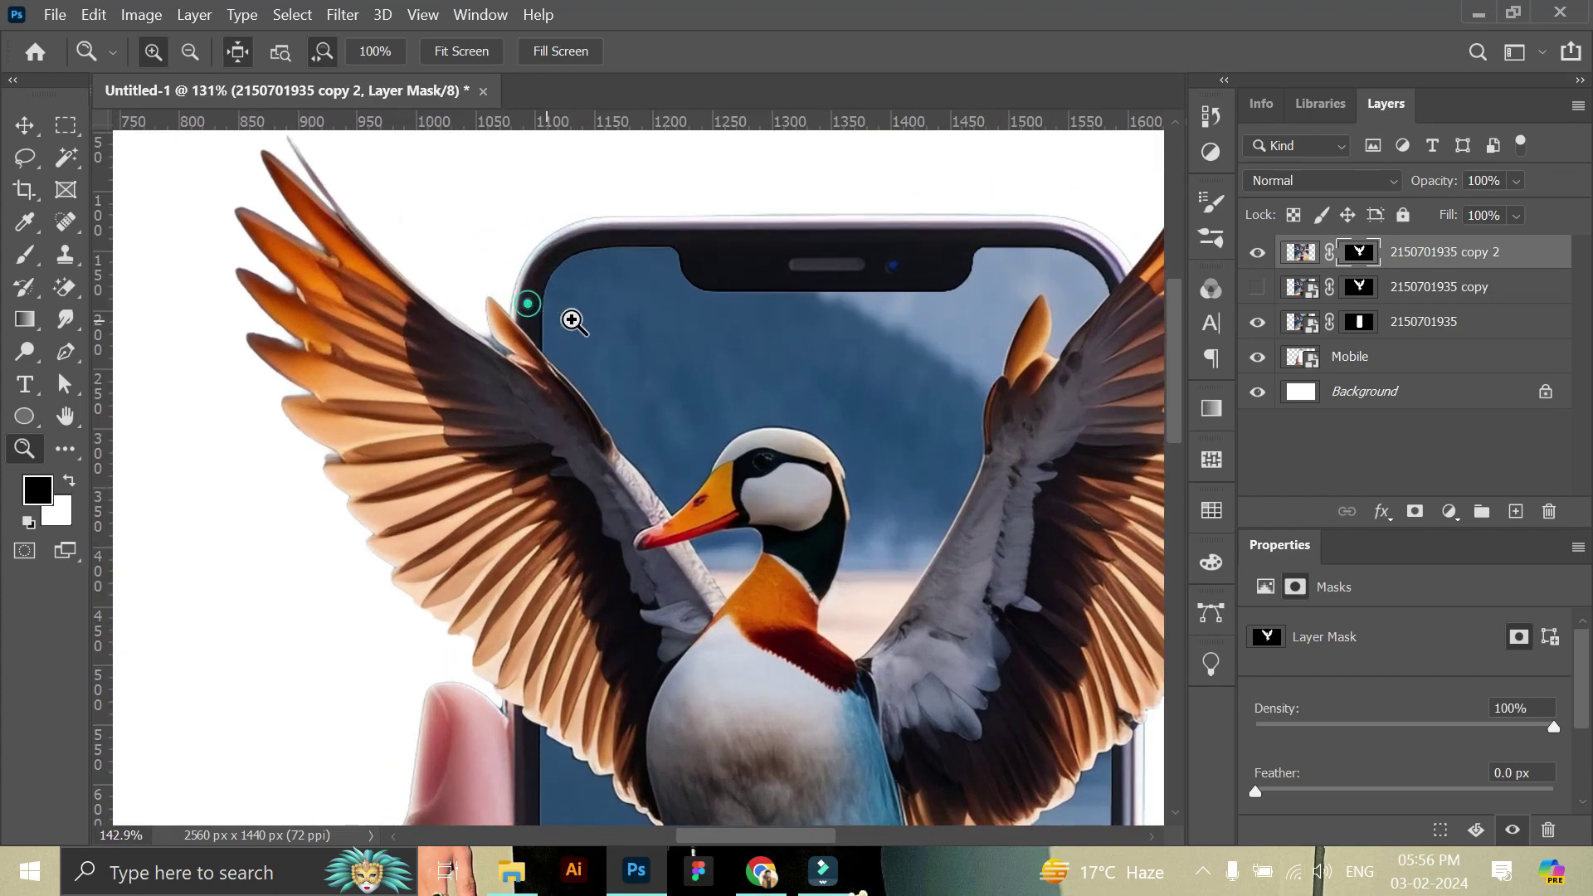
pyautogui.click(1409, 296)
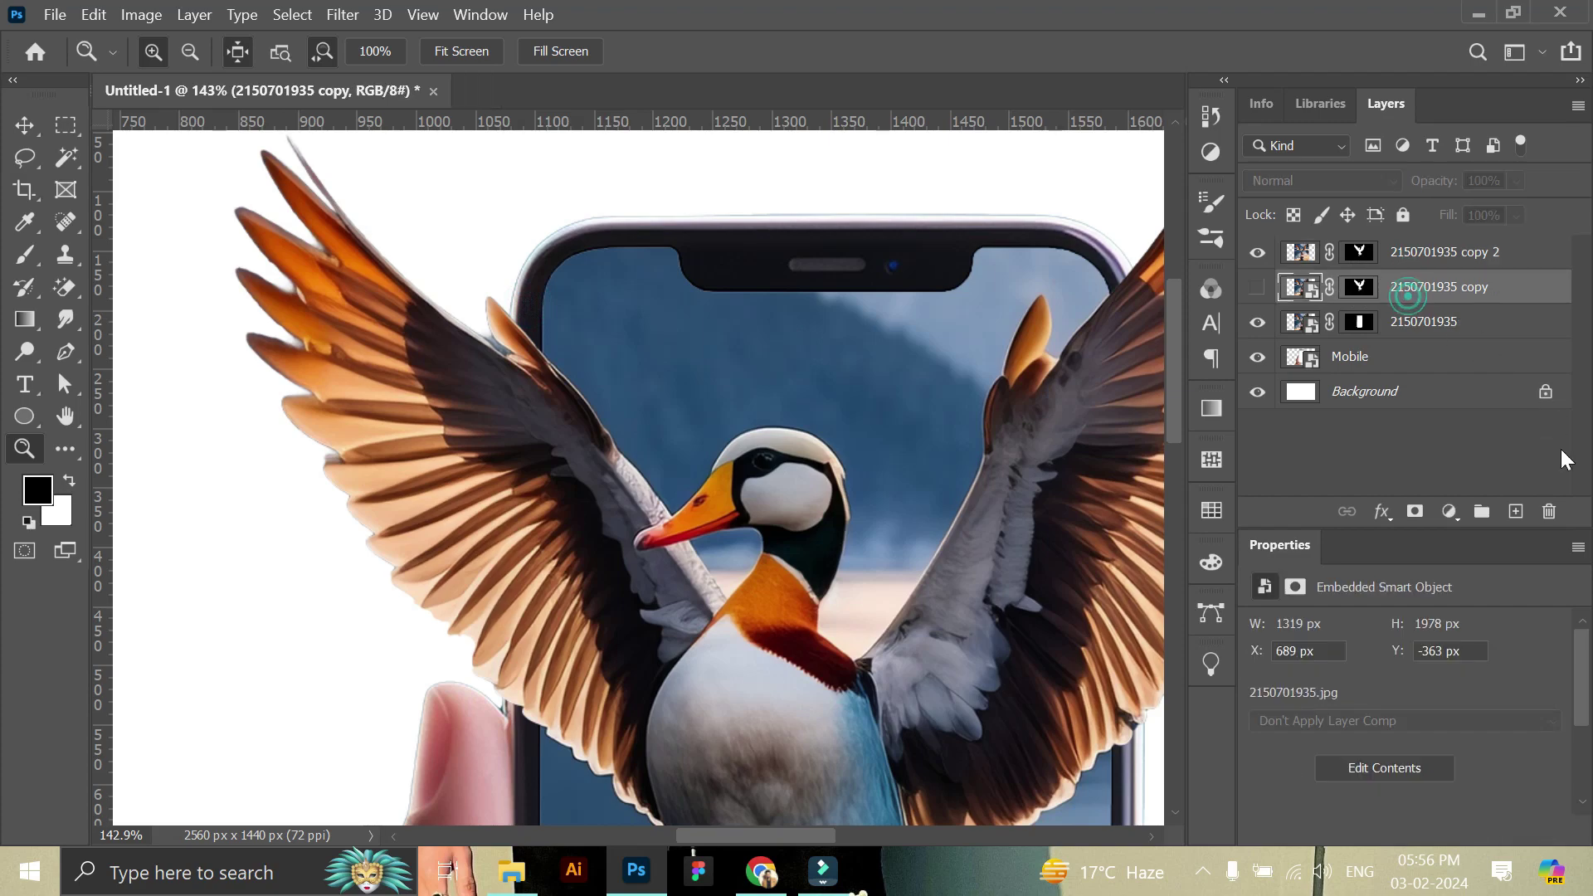
pyautogui.click(1549, 515)
pyautogui.click(798, 371)
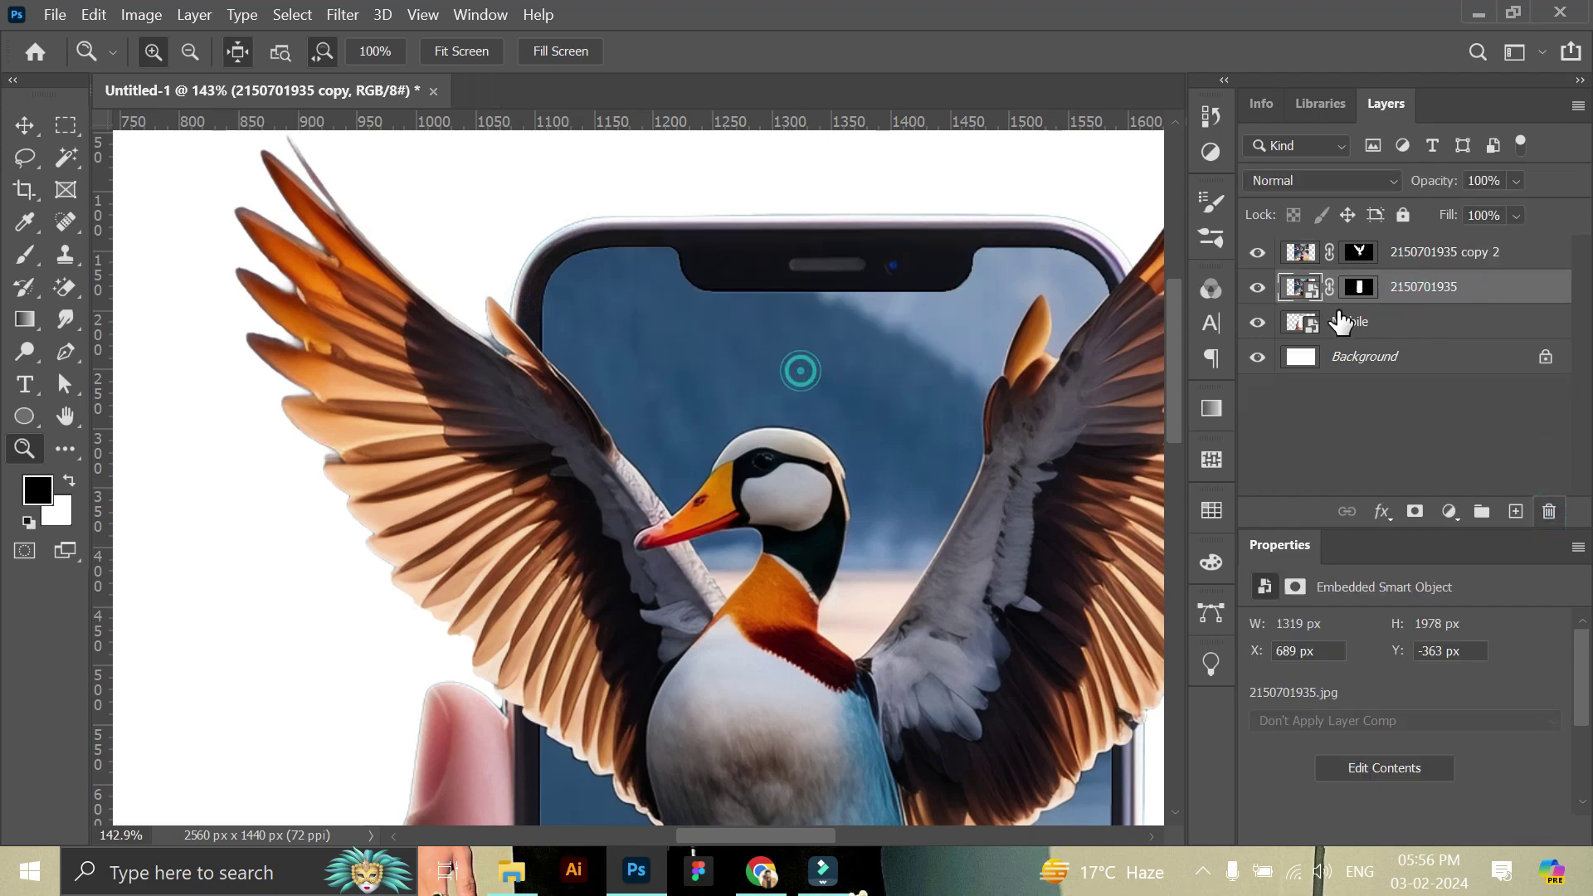
# Reopen Select and Mask on copy 2's mask and refine along the wing feather edge.
pyautogui.click(1361, 253)
pyautogui.hotkey('ctrl', 'alt', 'r')
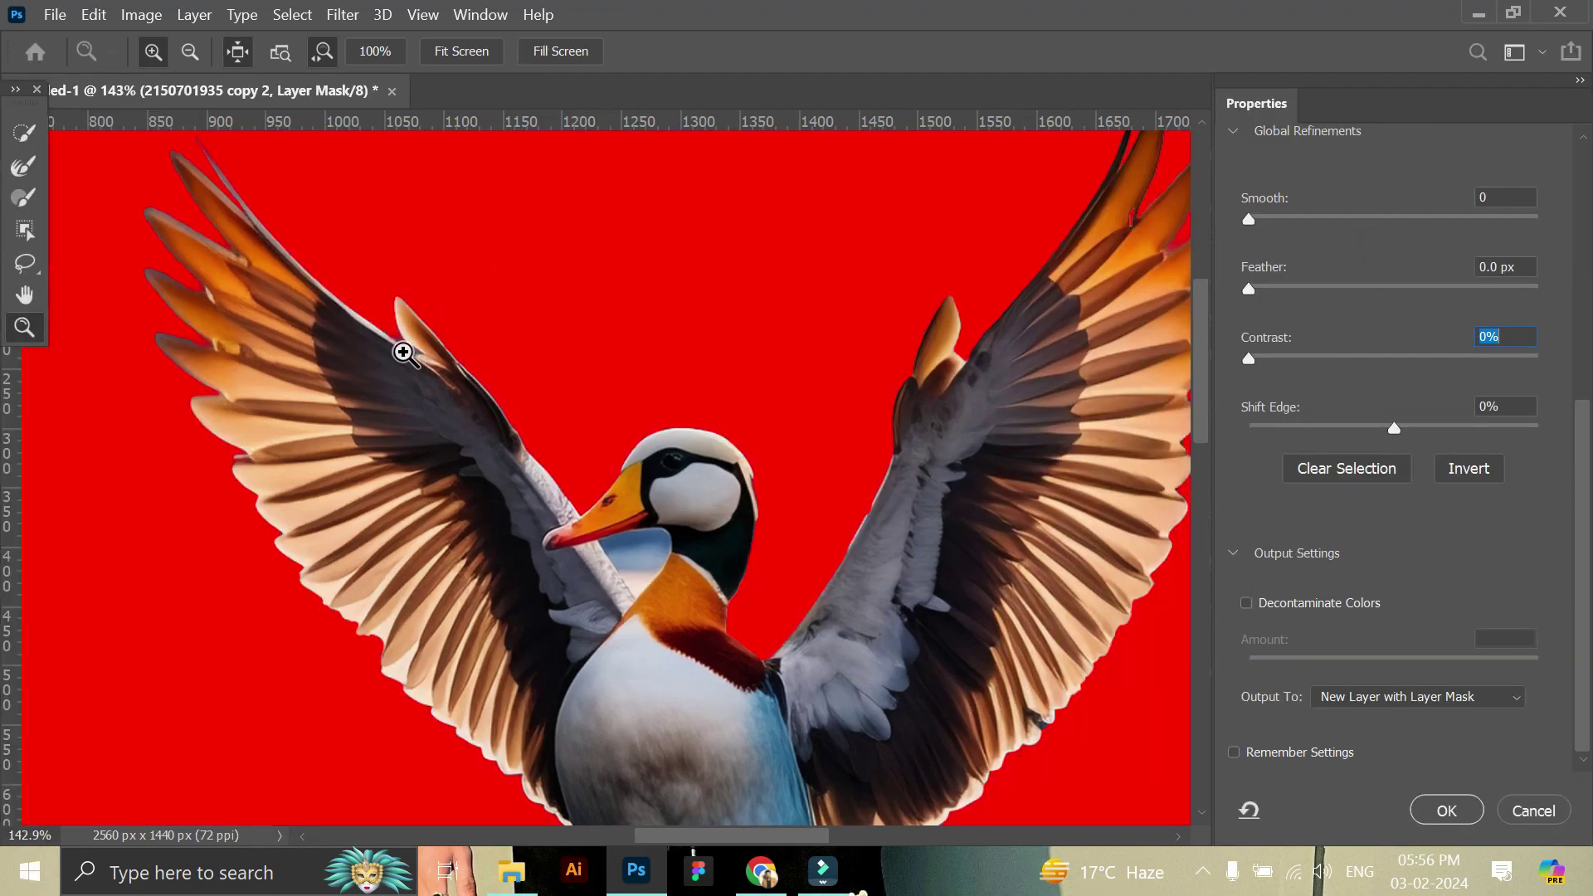
pyautogui.click(399, 349)
pyautogui.scroll(3, 465, 389)
pyautogui.scroll(-2, 402, 419)
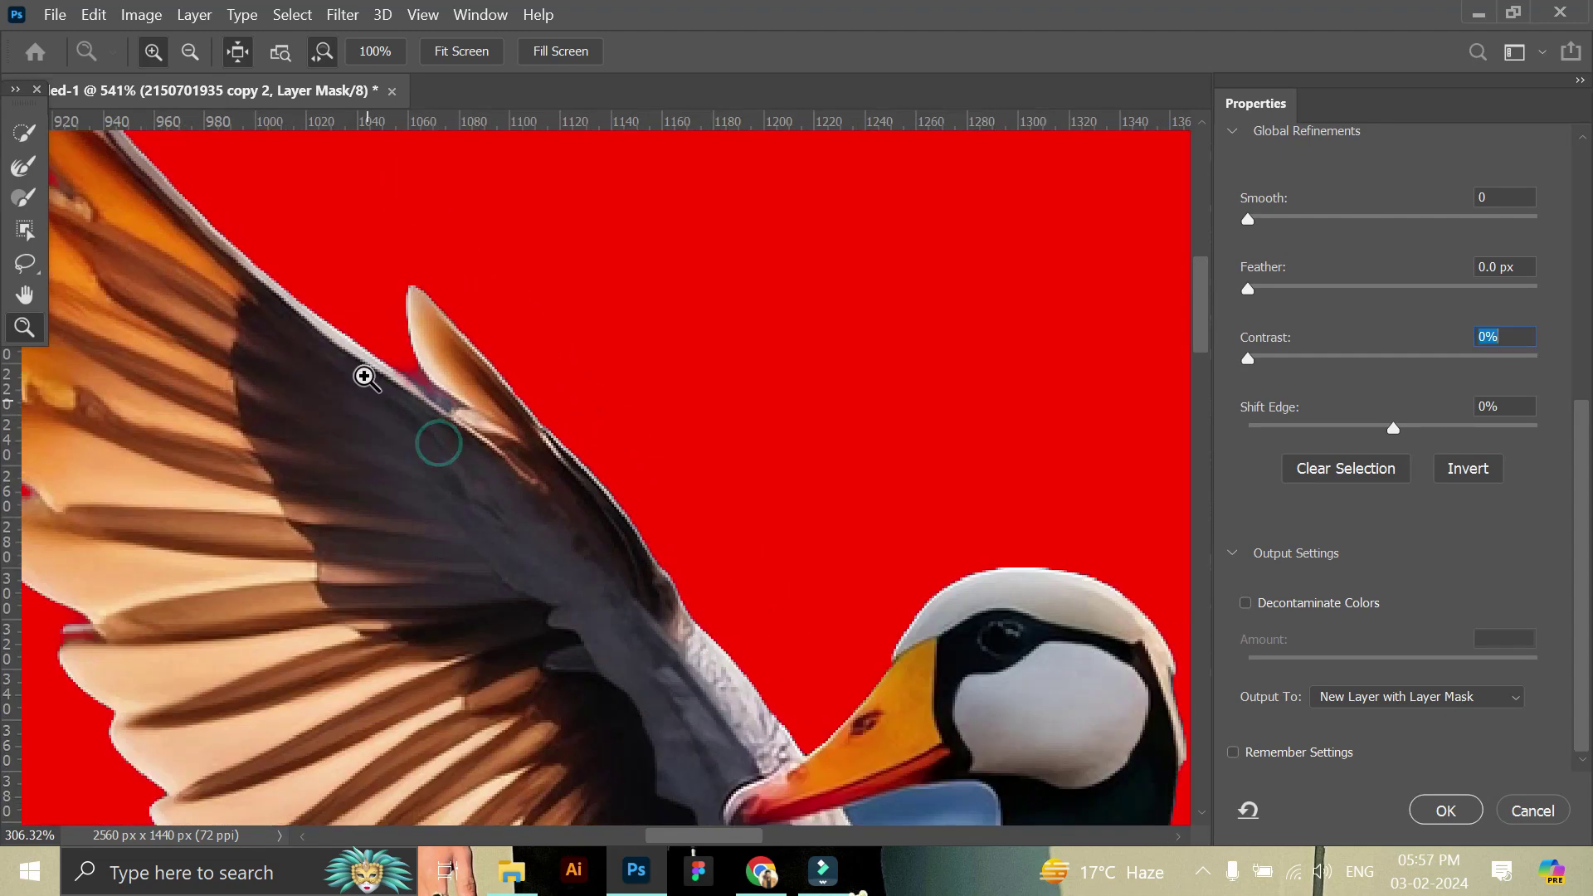
pyautogui.click(27, 170)
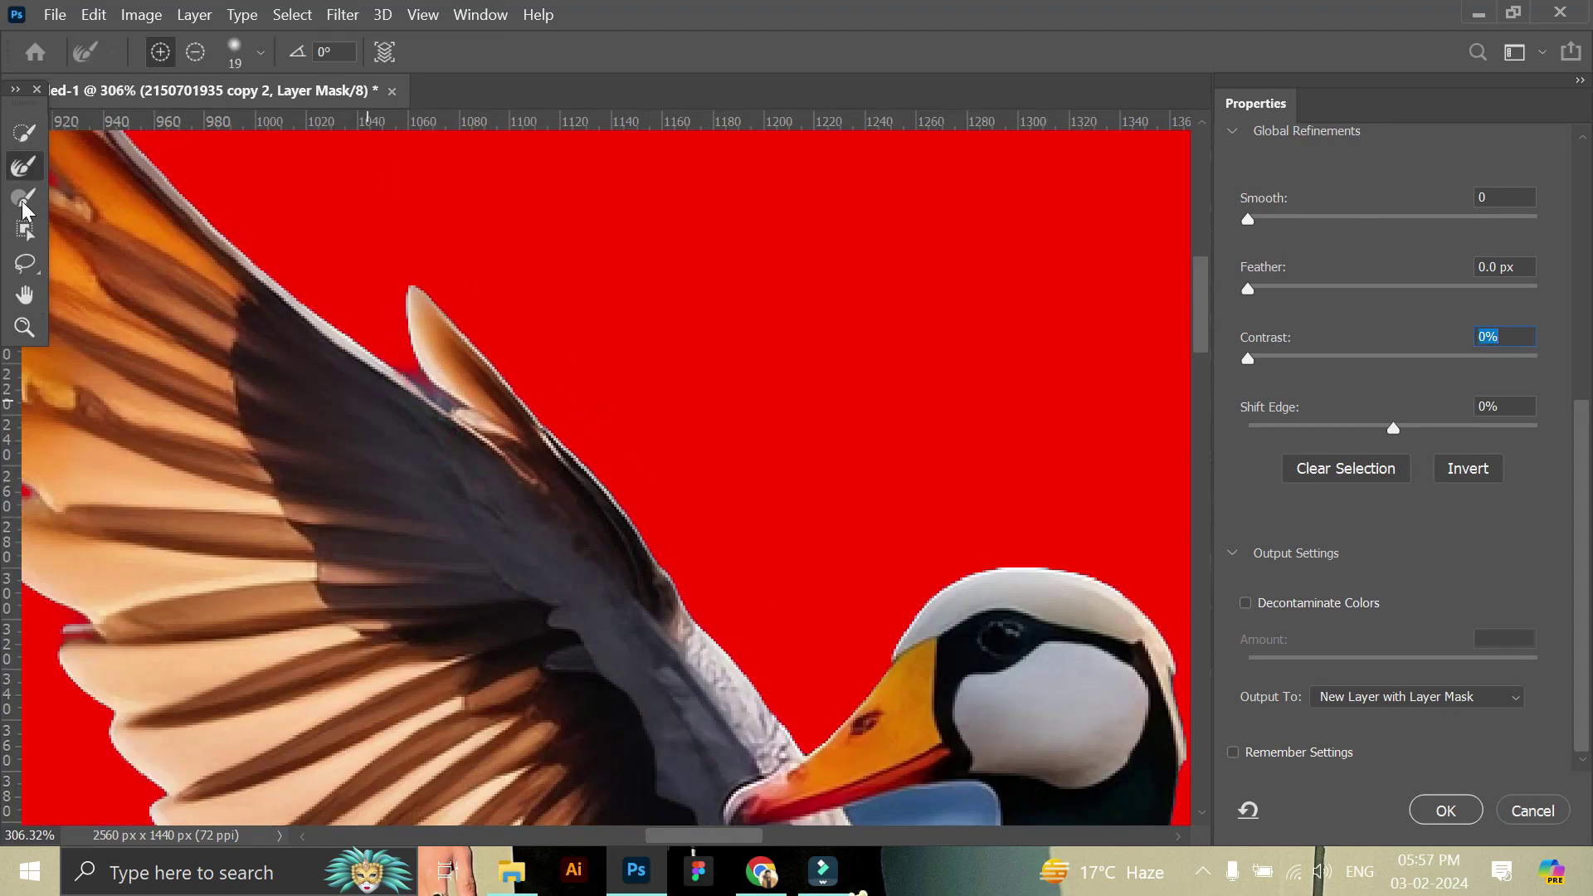
pyautogui.moveTo(412, 375); pyautogui.dragTo(469, 410)
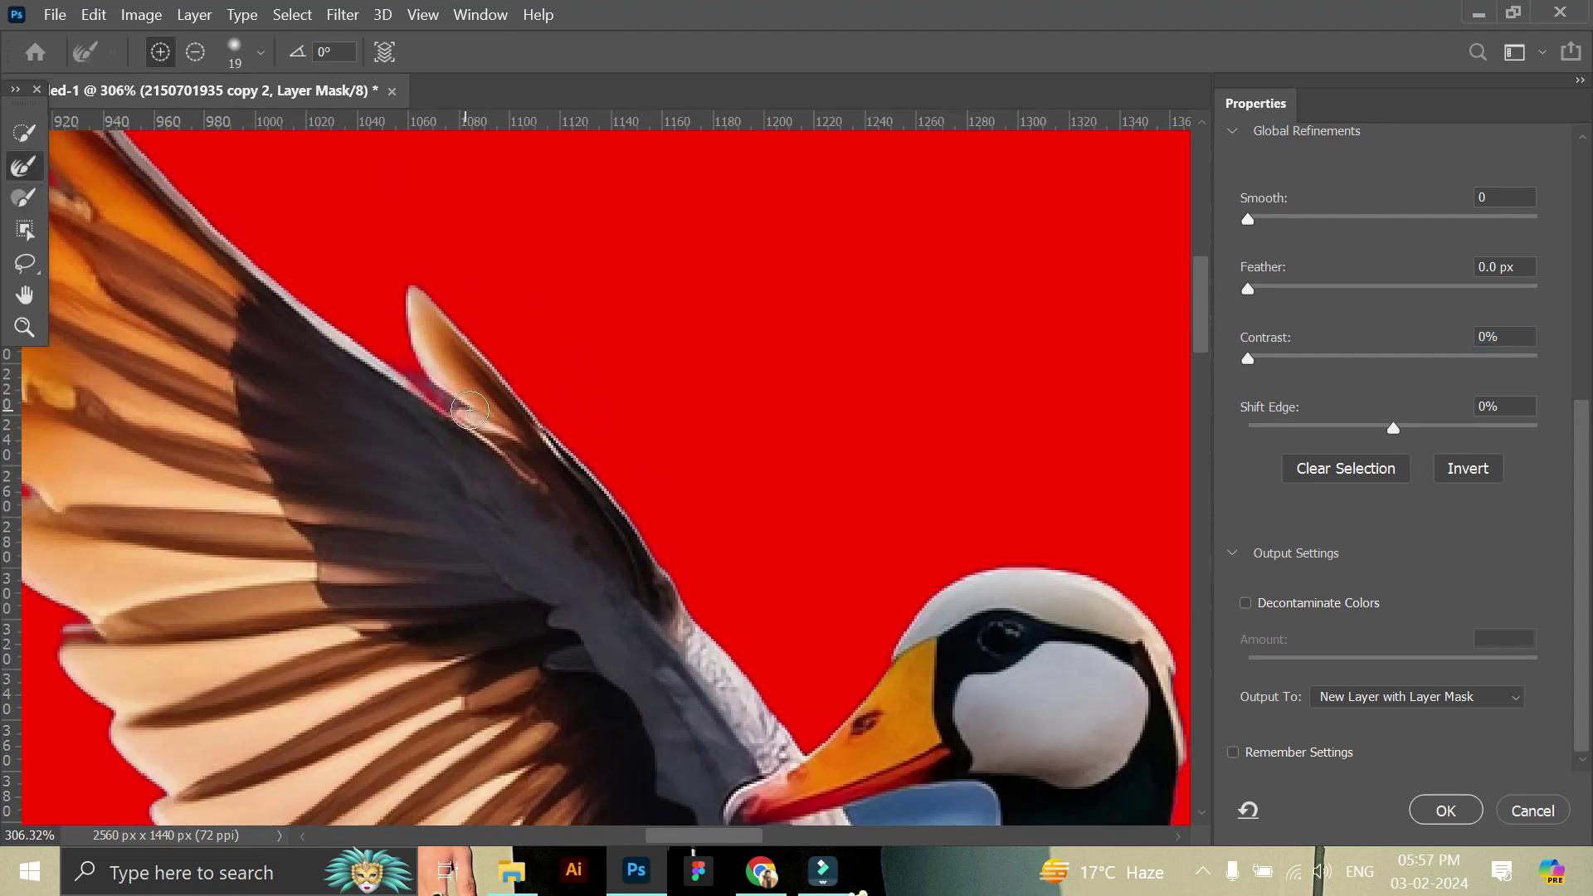
pyautogui.moveTo(436, 396); pyautogui.dragTo(452, 415)
# Touch up the wing-edge mask with the Brush tool, resized from 51 px to 16 px.
pyautogui.click(244, 59)
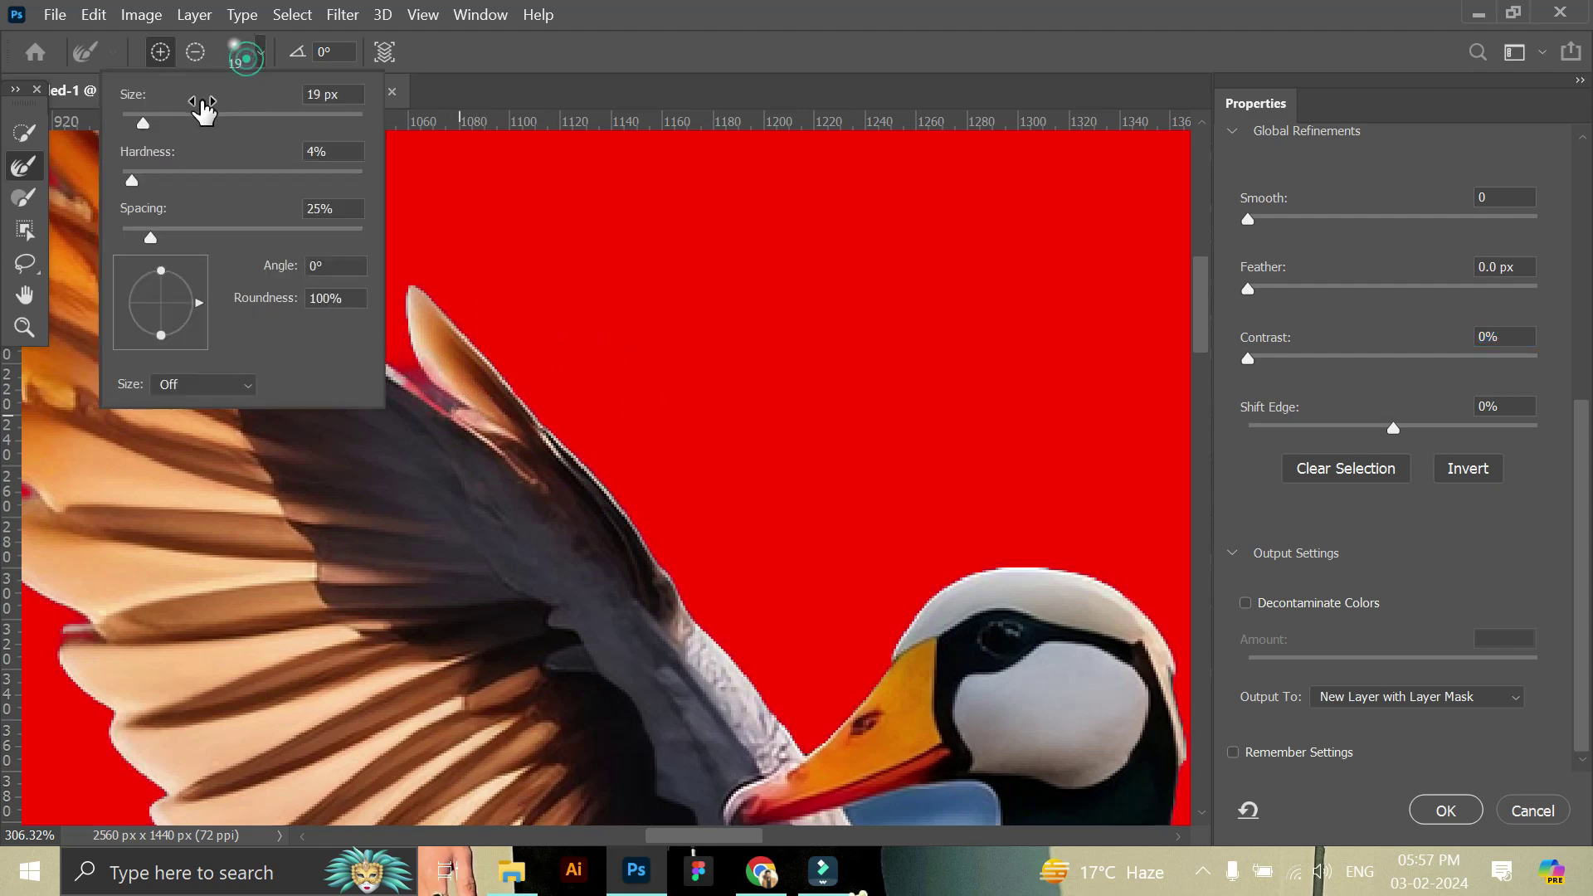
pyautogui.moveTo(137, 121); pyautogui.dragTo(182, 141)
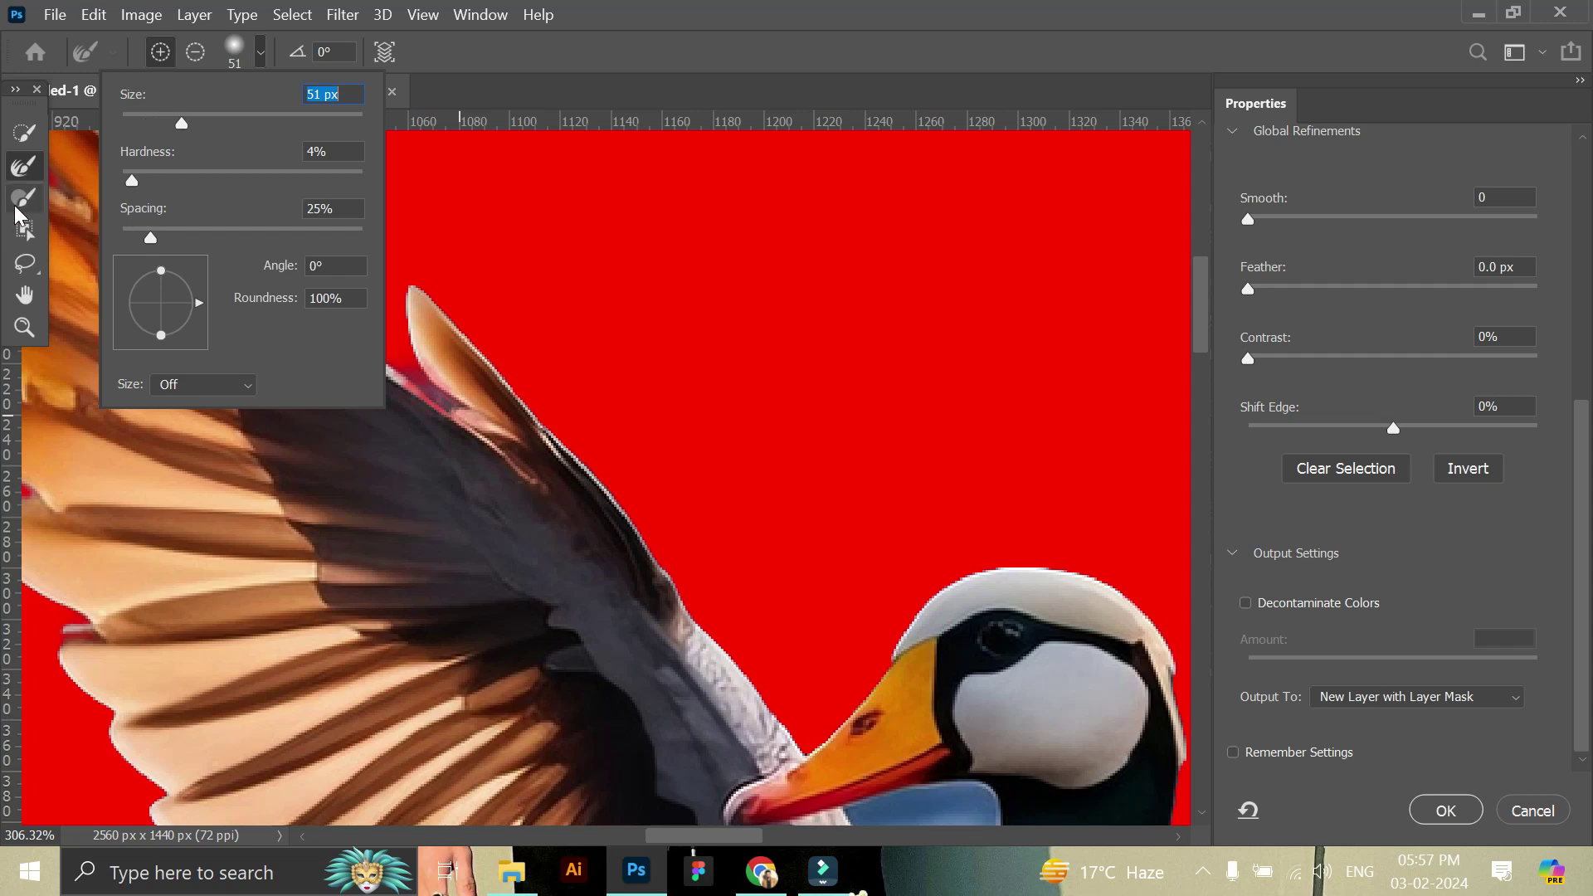
pyautogui.click(21, 199)
pyautogui.click(247, 52)
pyautogui.click(166, 112)
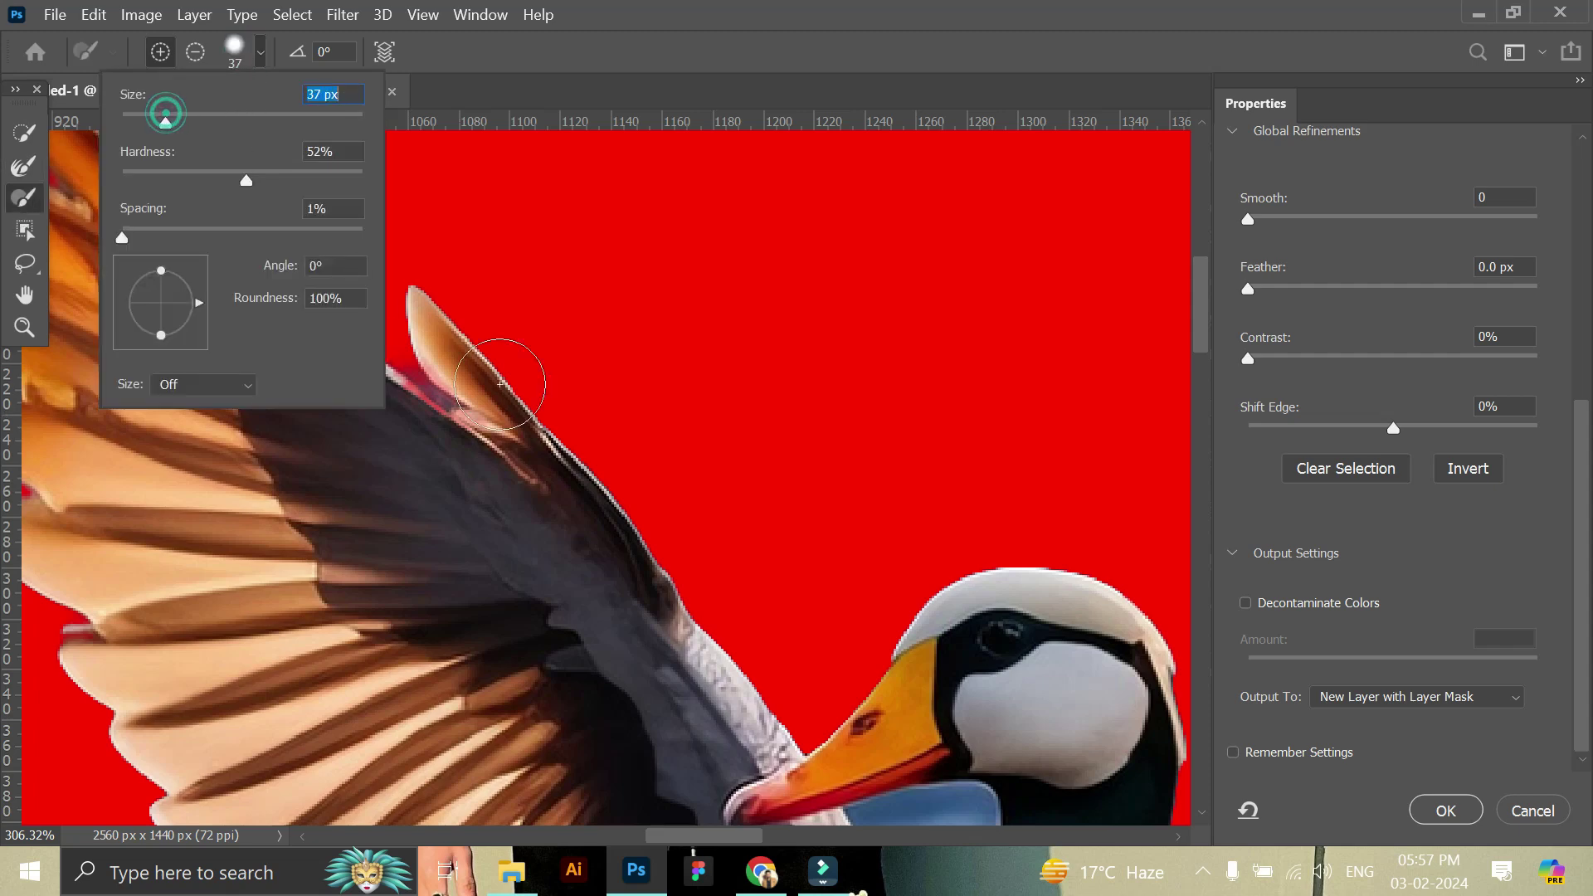
pyautogui.moveTo(157, 123); pyautogui.dragTo(139, 117)
pyautogui.click(418, 392)
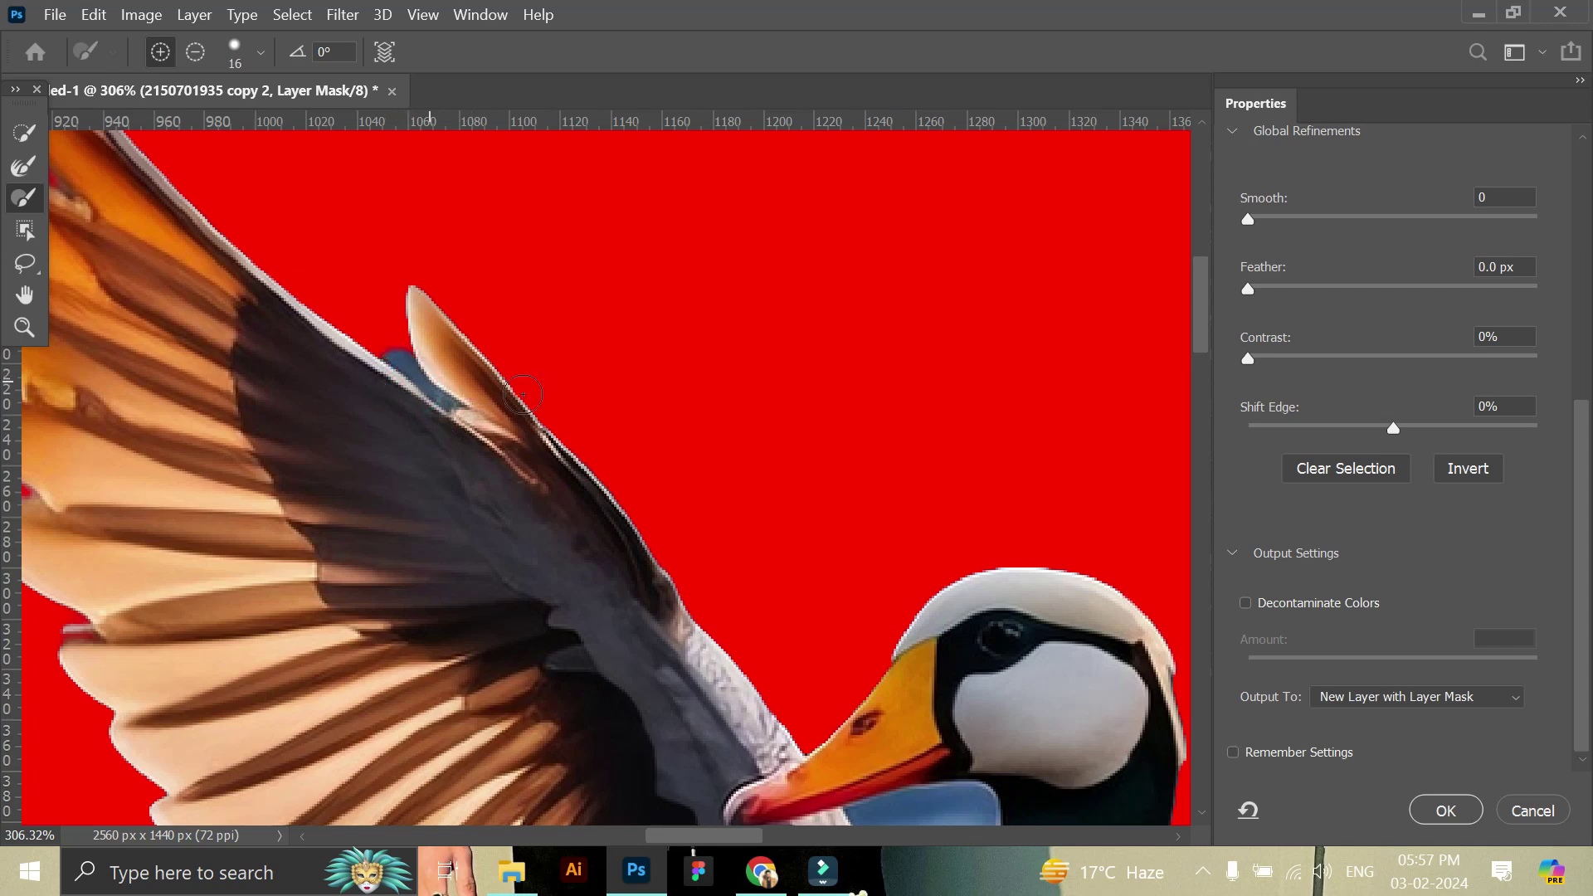
# Refine the wing-tip edge with a 17 px Refine Edge Brush.
pyautogui.click(23, 166)
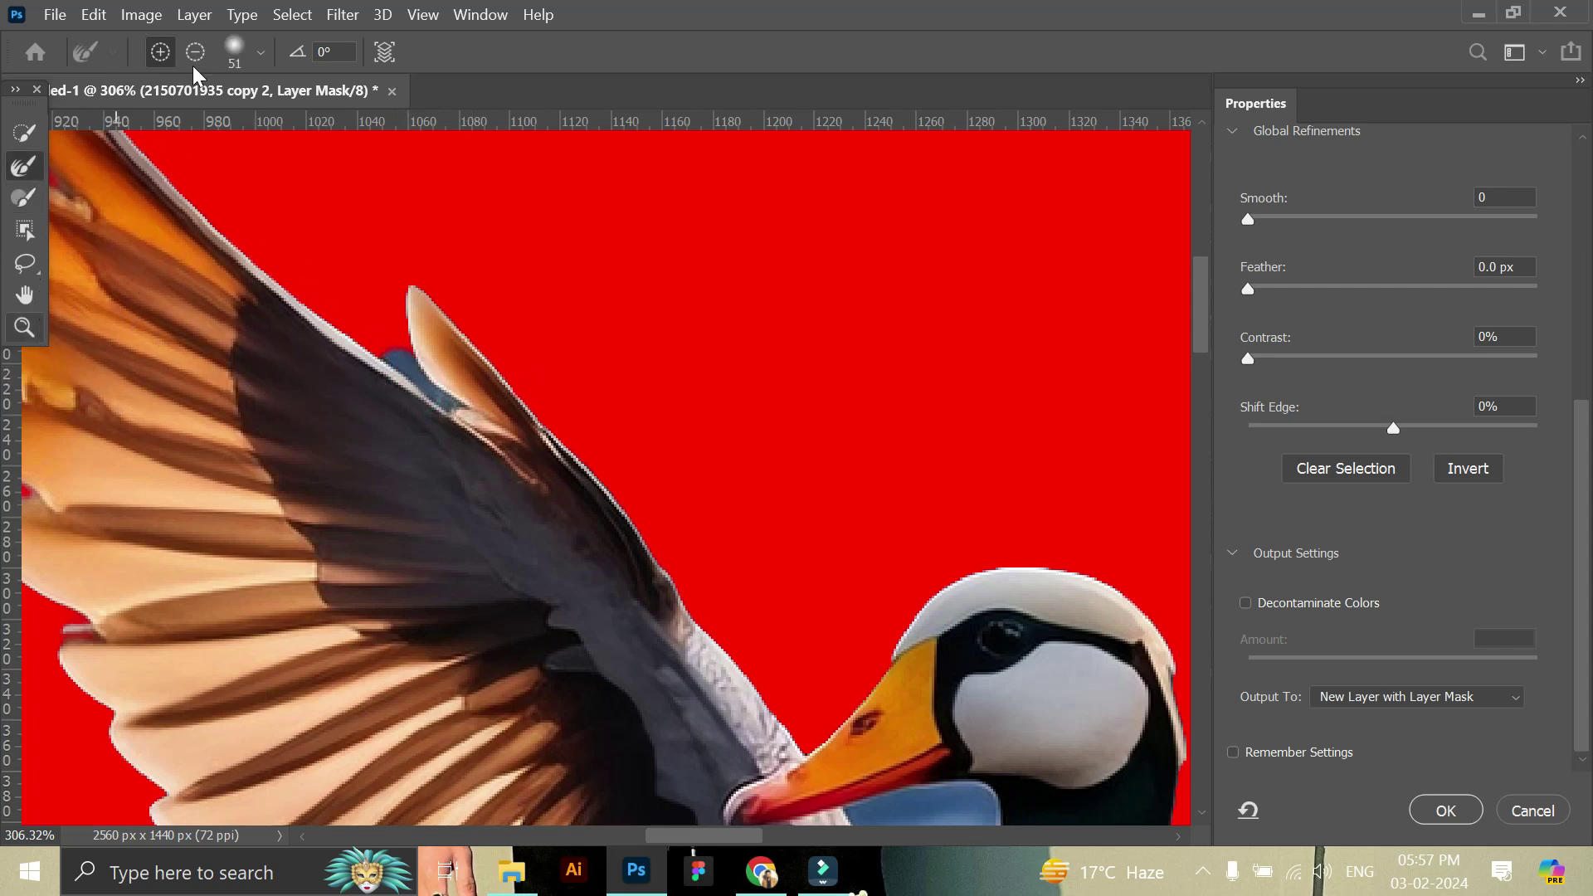
pyautogui.click(260, 52)
pyautogui.click(140, 118)
pyautogui.click(400, 363)
pyautogui.moveTo(400, 363); pyautogui.dragTo(454, 406)
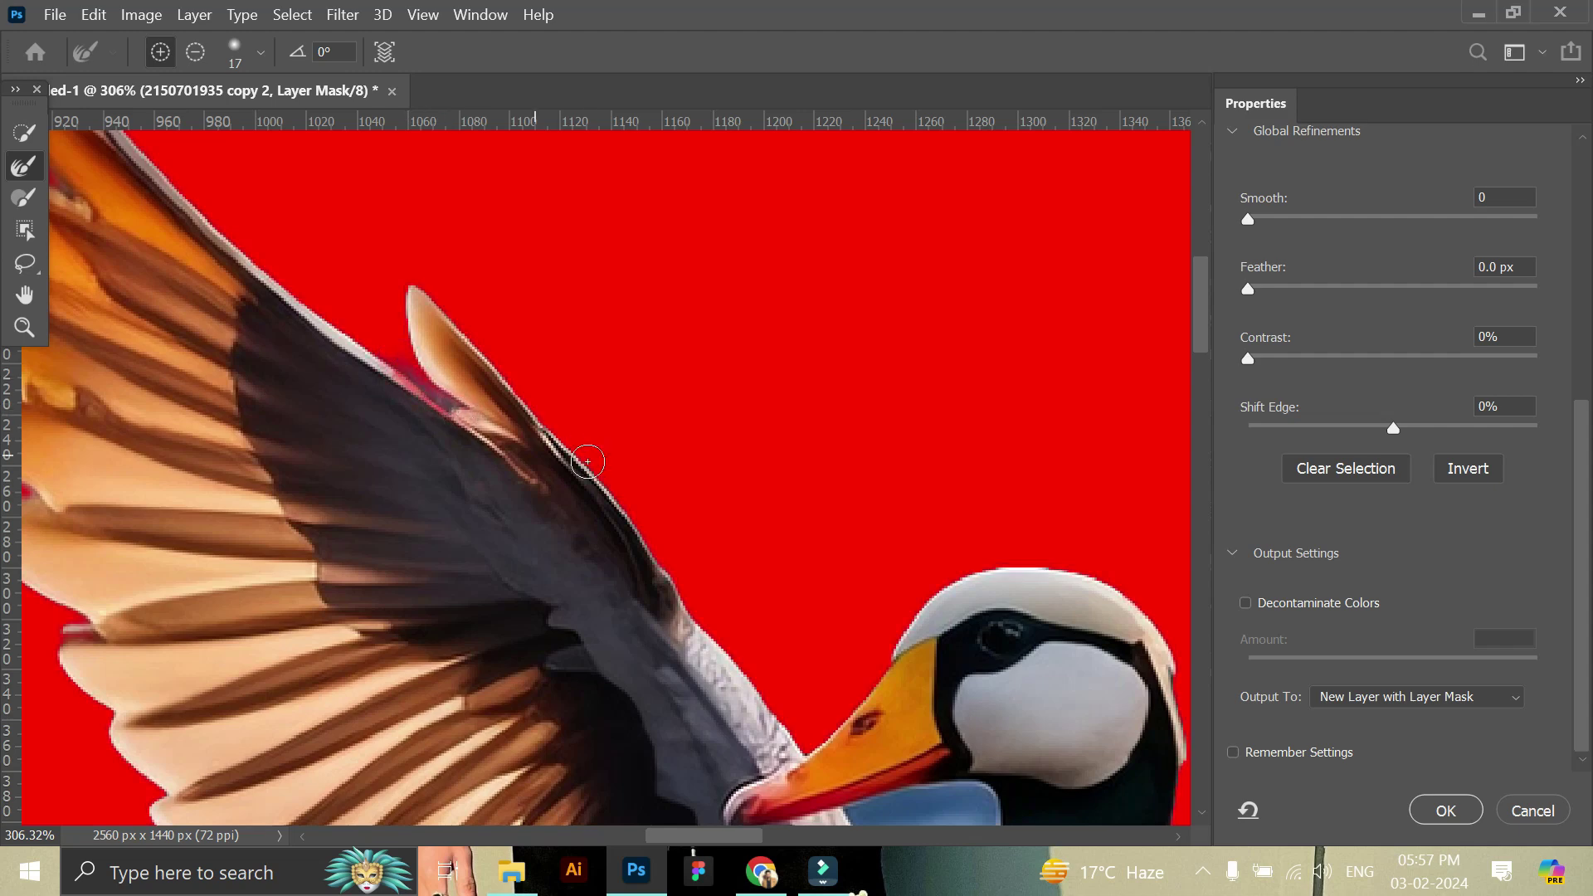
# Magnify the wing tip and brush away the red fringe with a tiny brush.
pyautogui.click(25, 327)
pyautogui.click(423, 347)
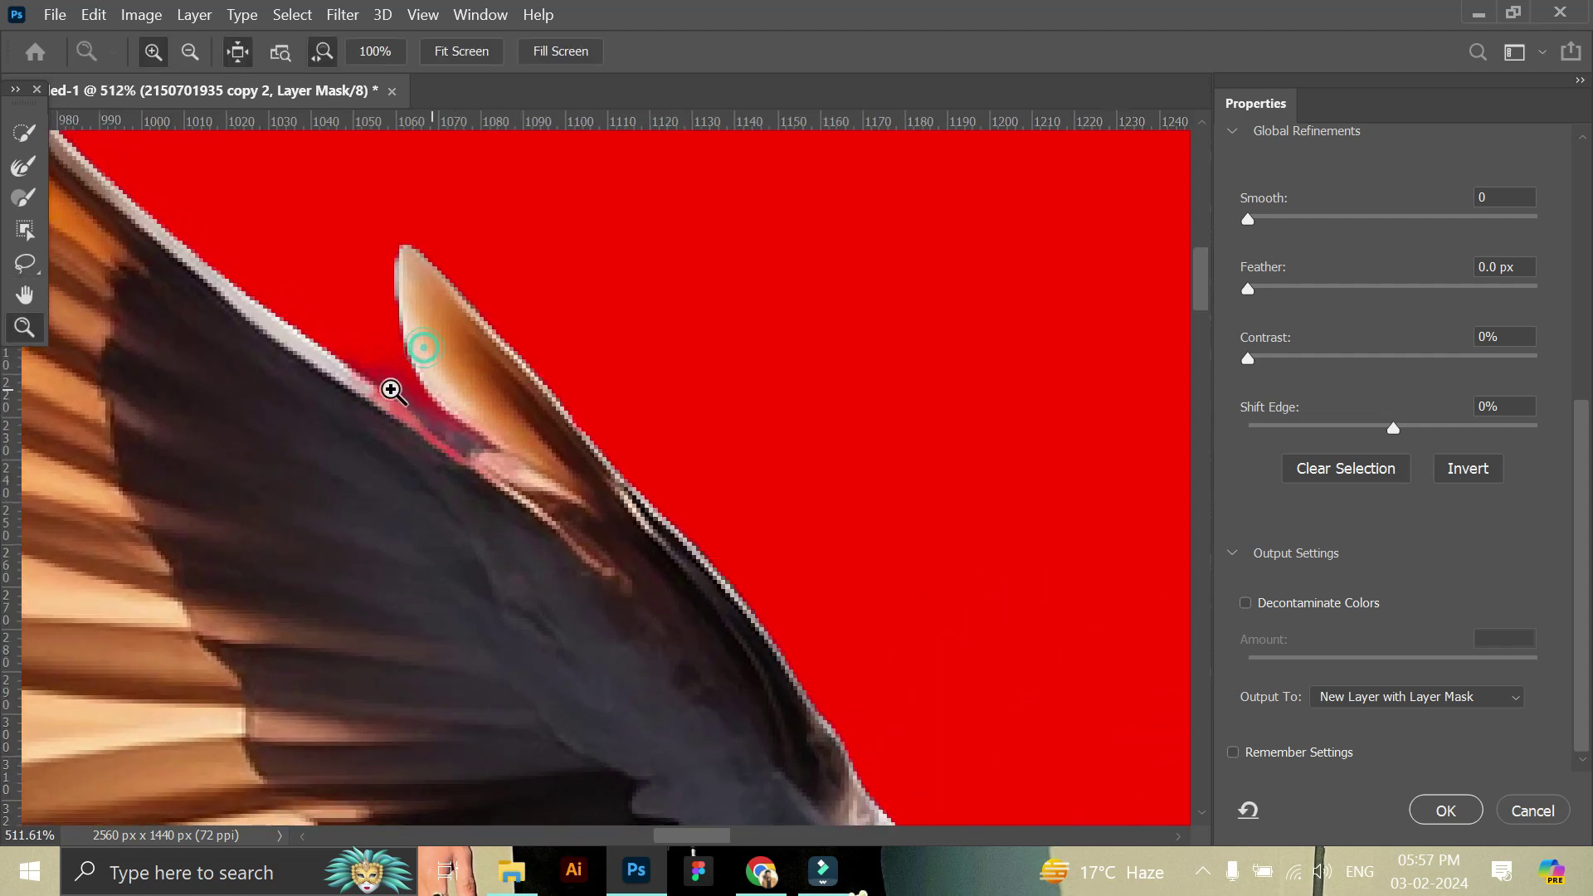
pyautogui.click(25, 198)
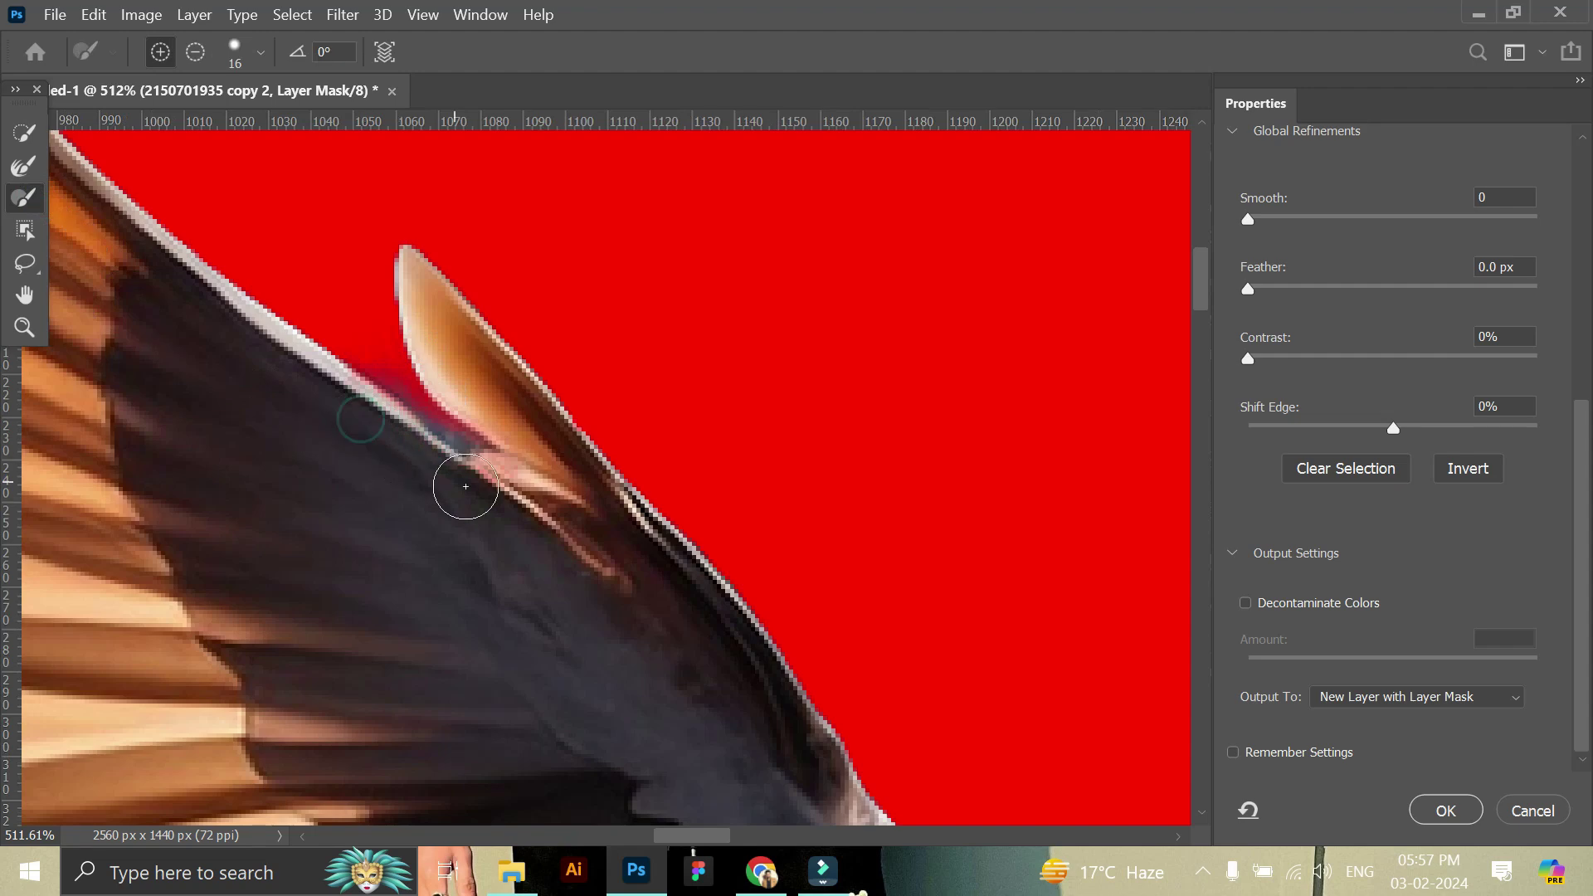
pyautogui.moveTo(547, 447); pyautogui.dragTo(456, 368)
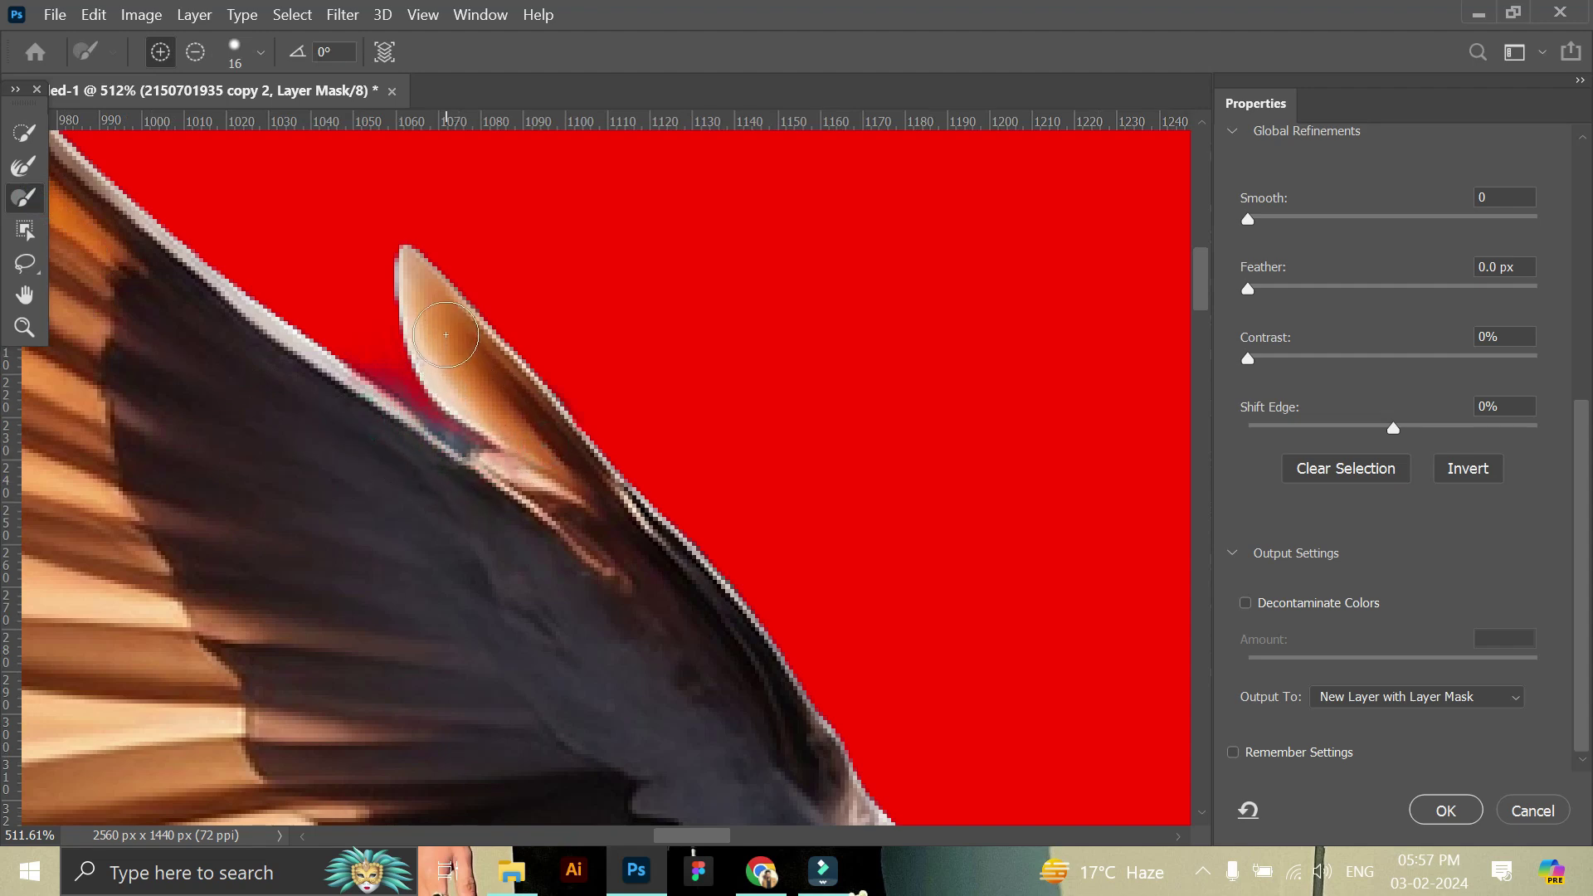
pyautogui.scroll(1, 464, 381)
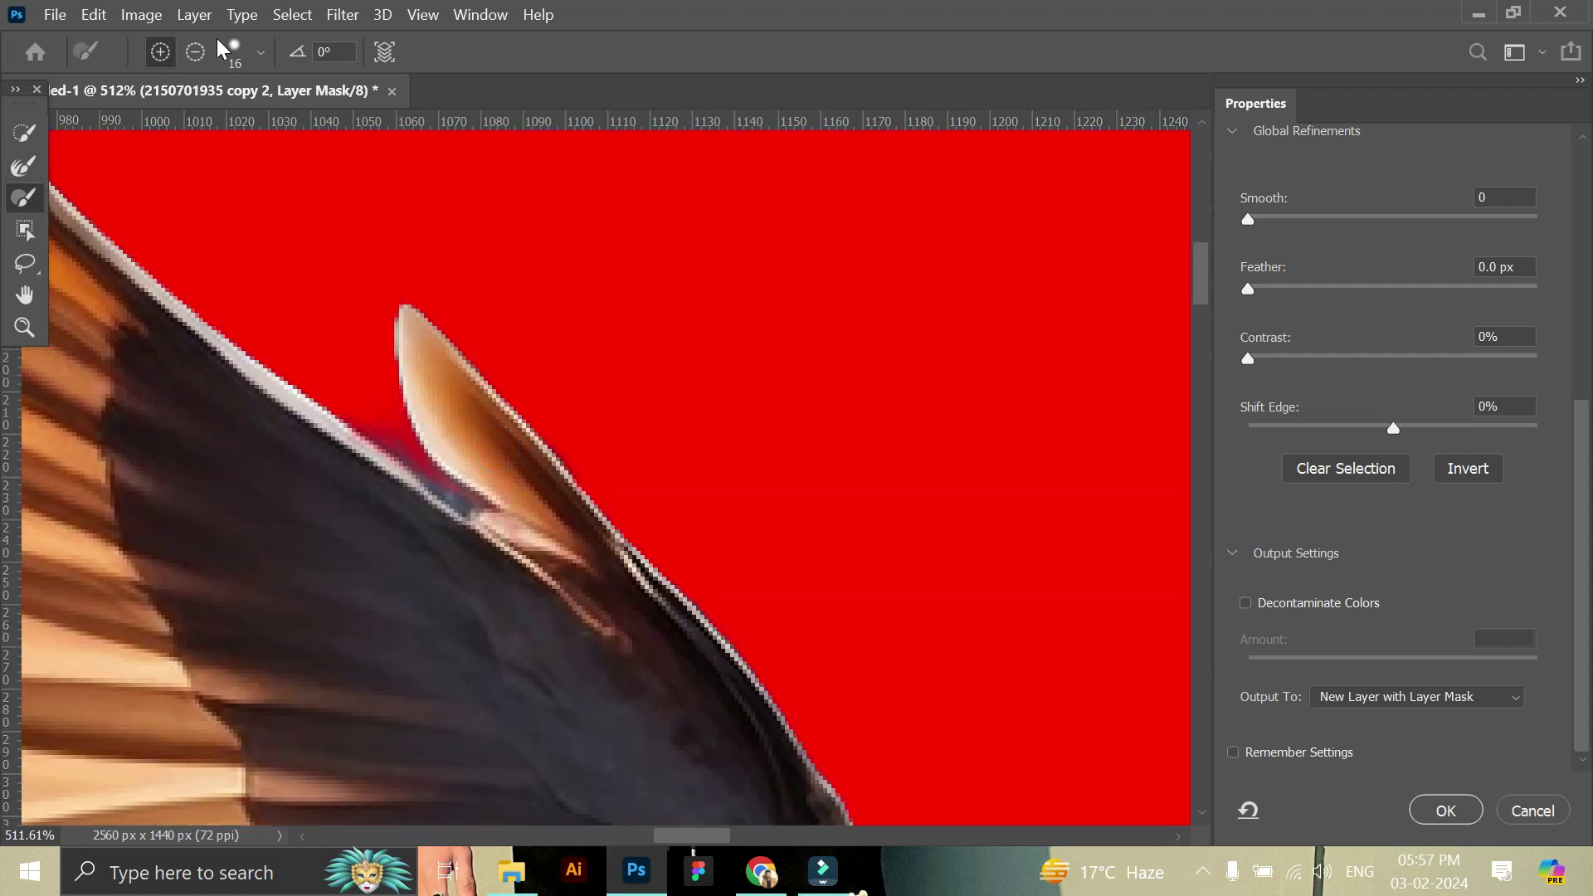
pyautogui.click(241, 53)
pyautogui.moveTo(137, 117); pyautogui.dragTo(131, 117)
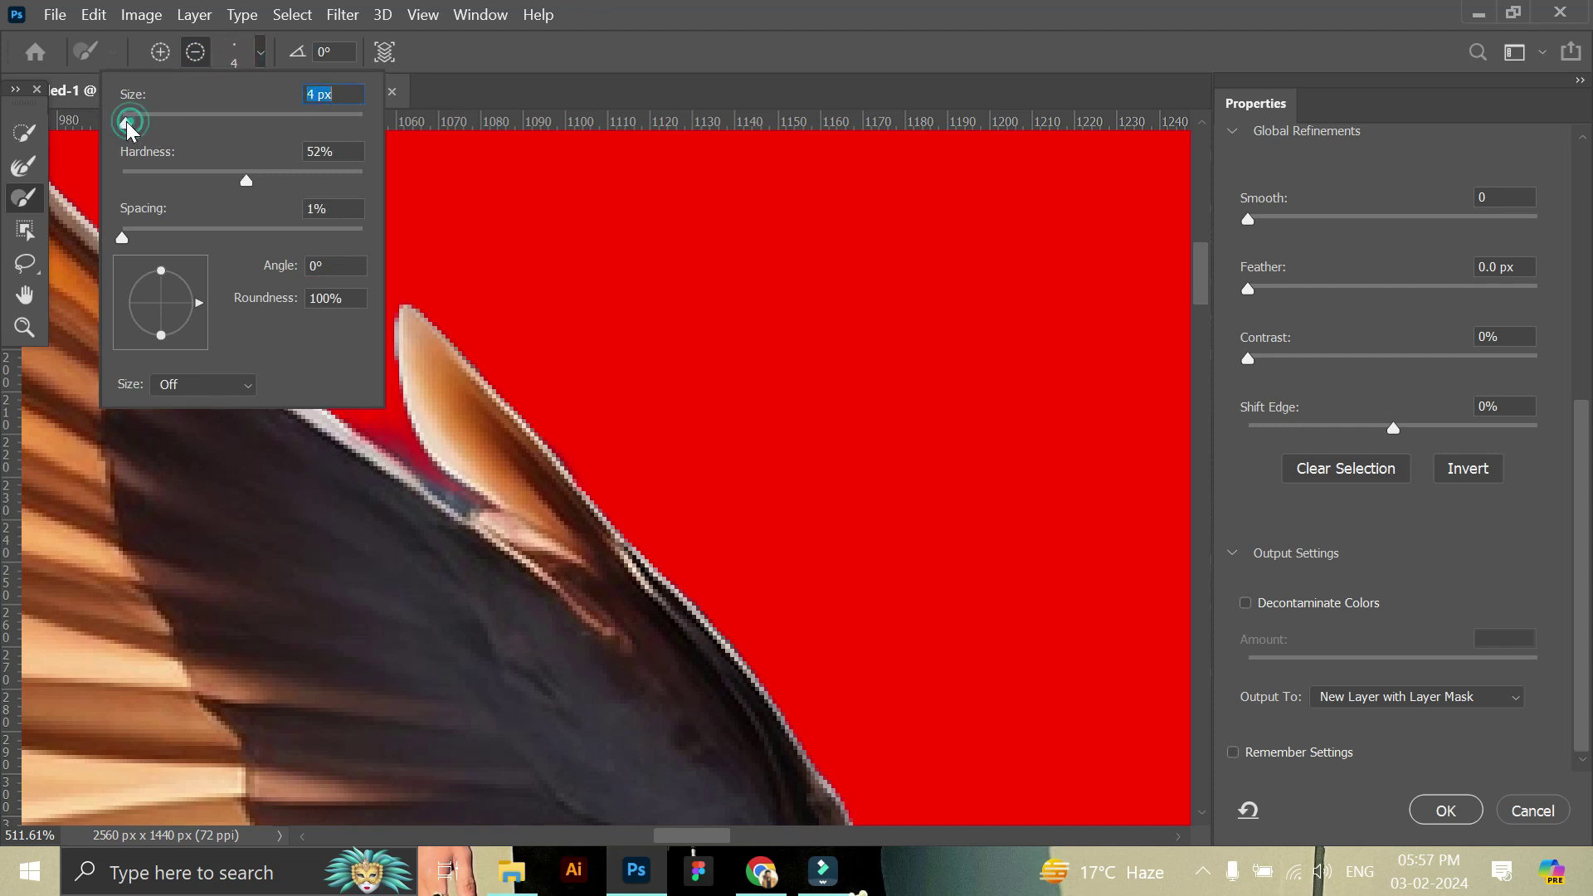
pyautogui.click(404, 445)
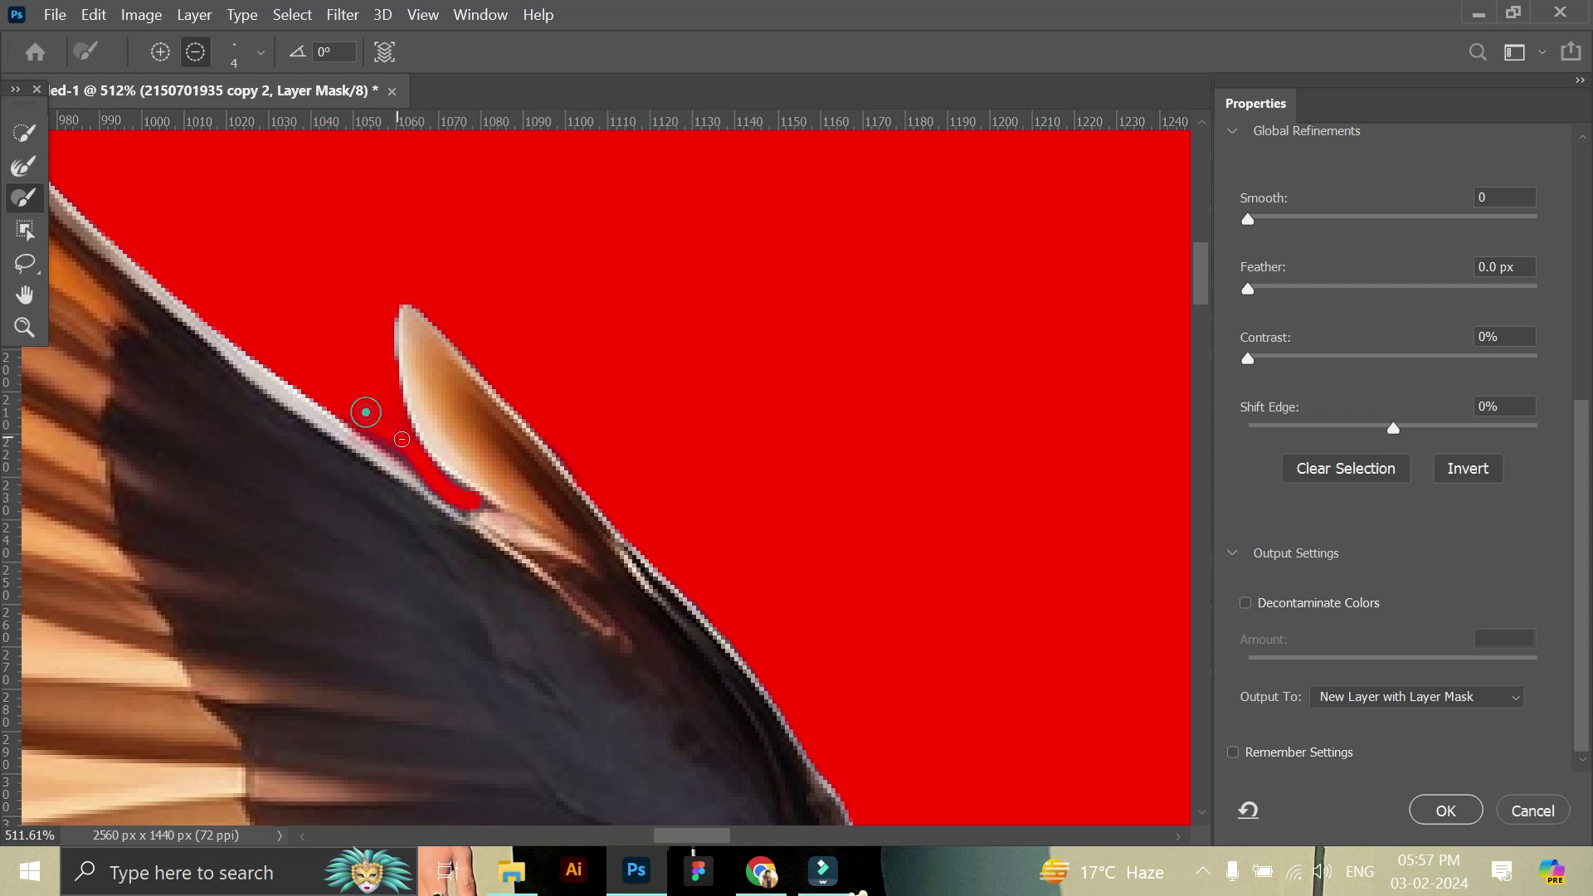
pyautogui.click(384, 421)
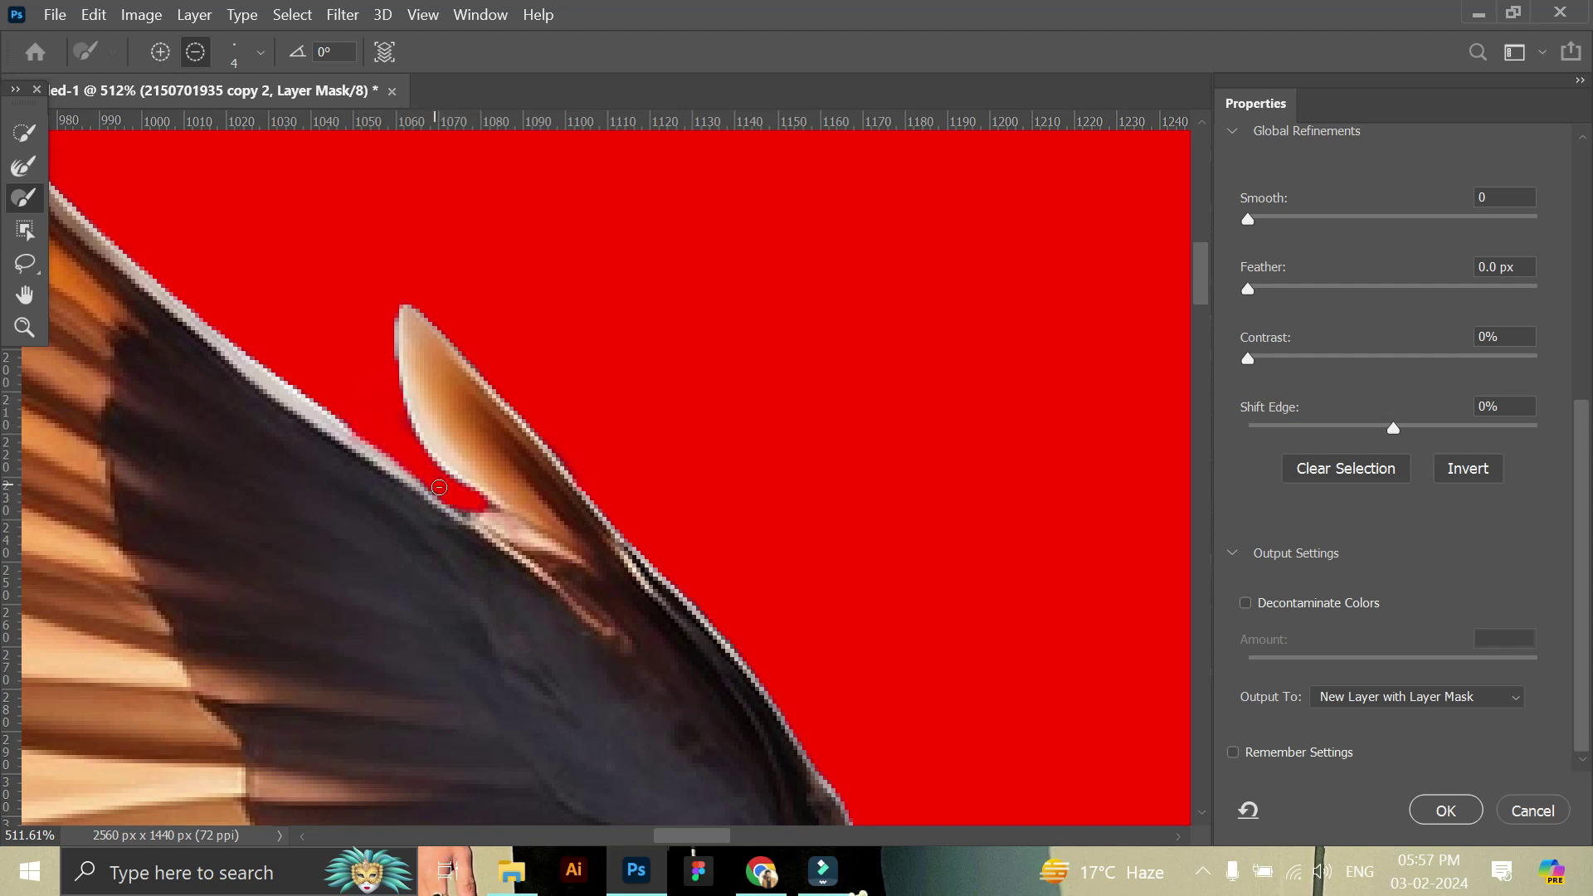
pyautogui.click(23, 321)
pyautogui.moveTo(505, 516); pyautogui.dragTo(423, 430)
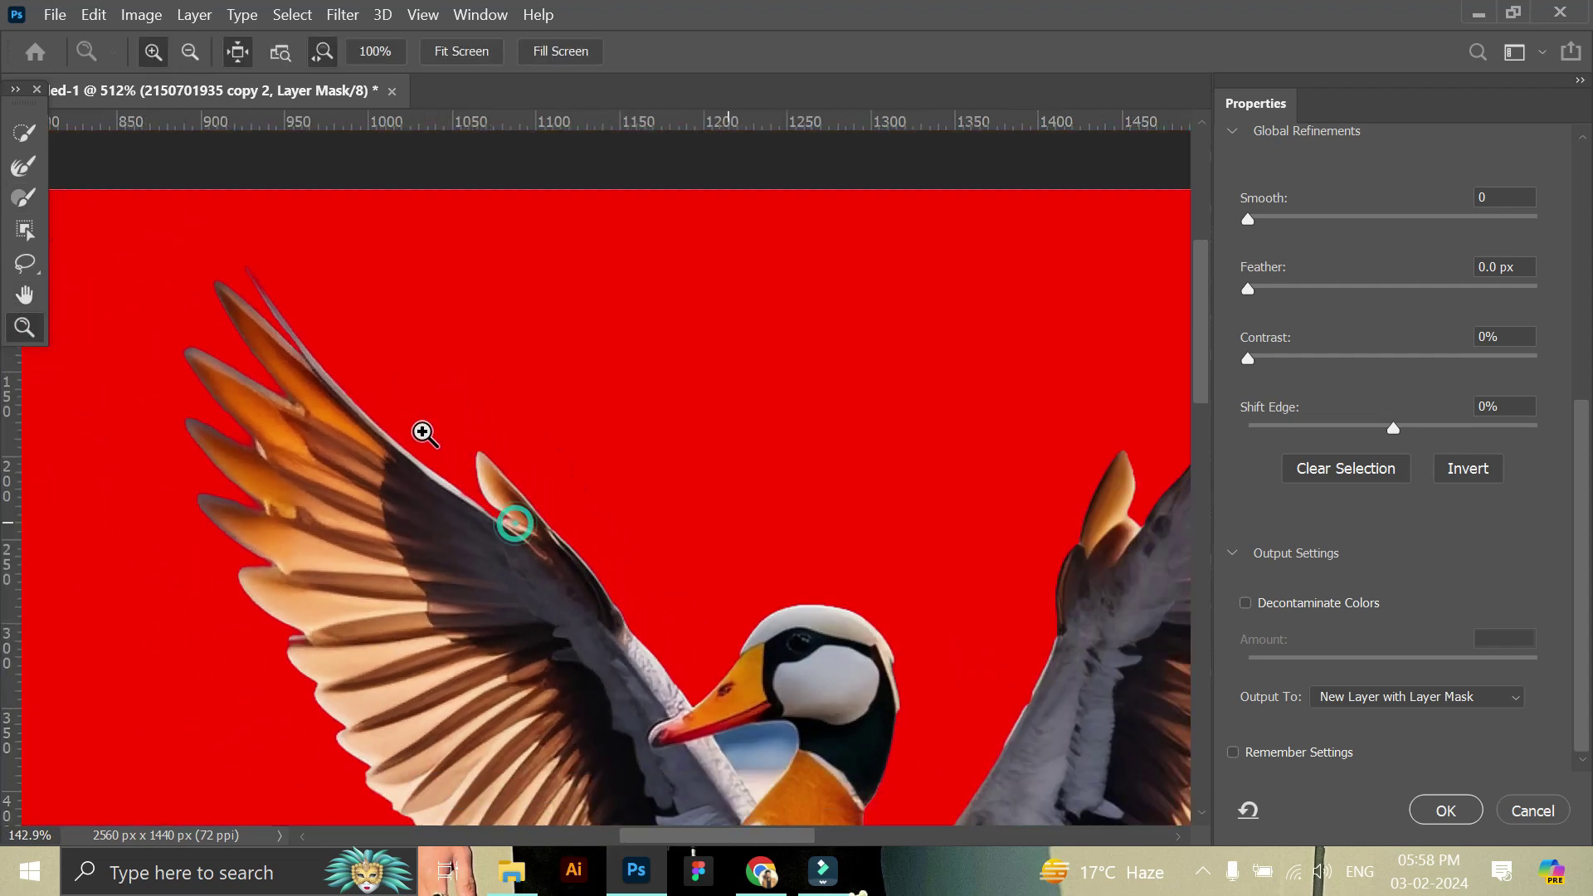
# Refine the right wing-tip feathers, zoom out, and output the mask as copy 3.
pyautogui.moveTo(1068, 615); pyautogui.dragTo(1023, 490)
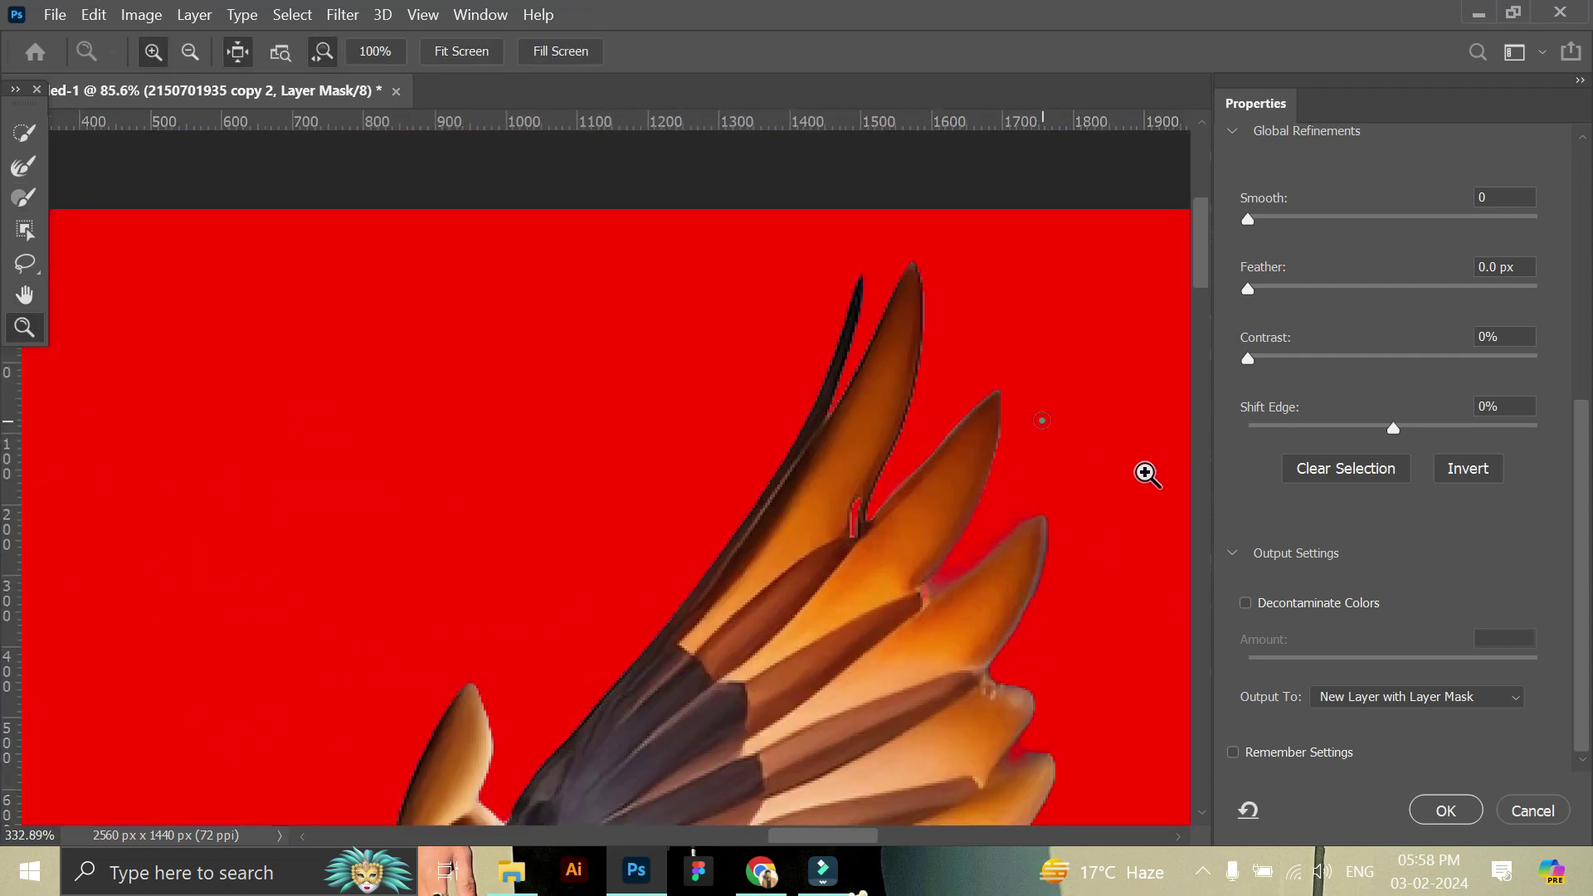
pyautogui.click(25, 199)
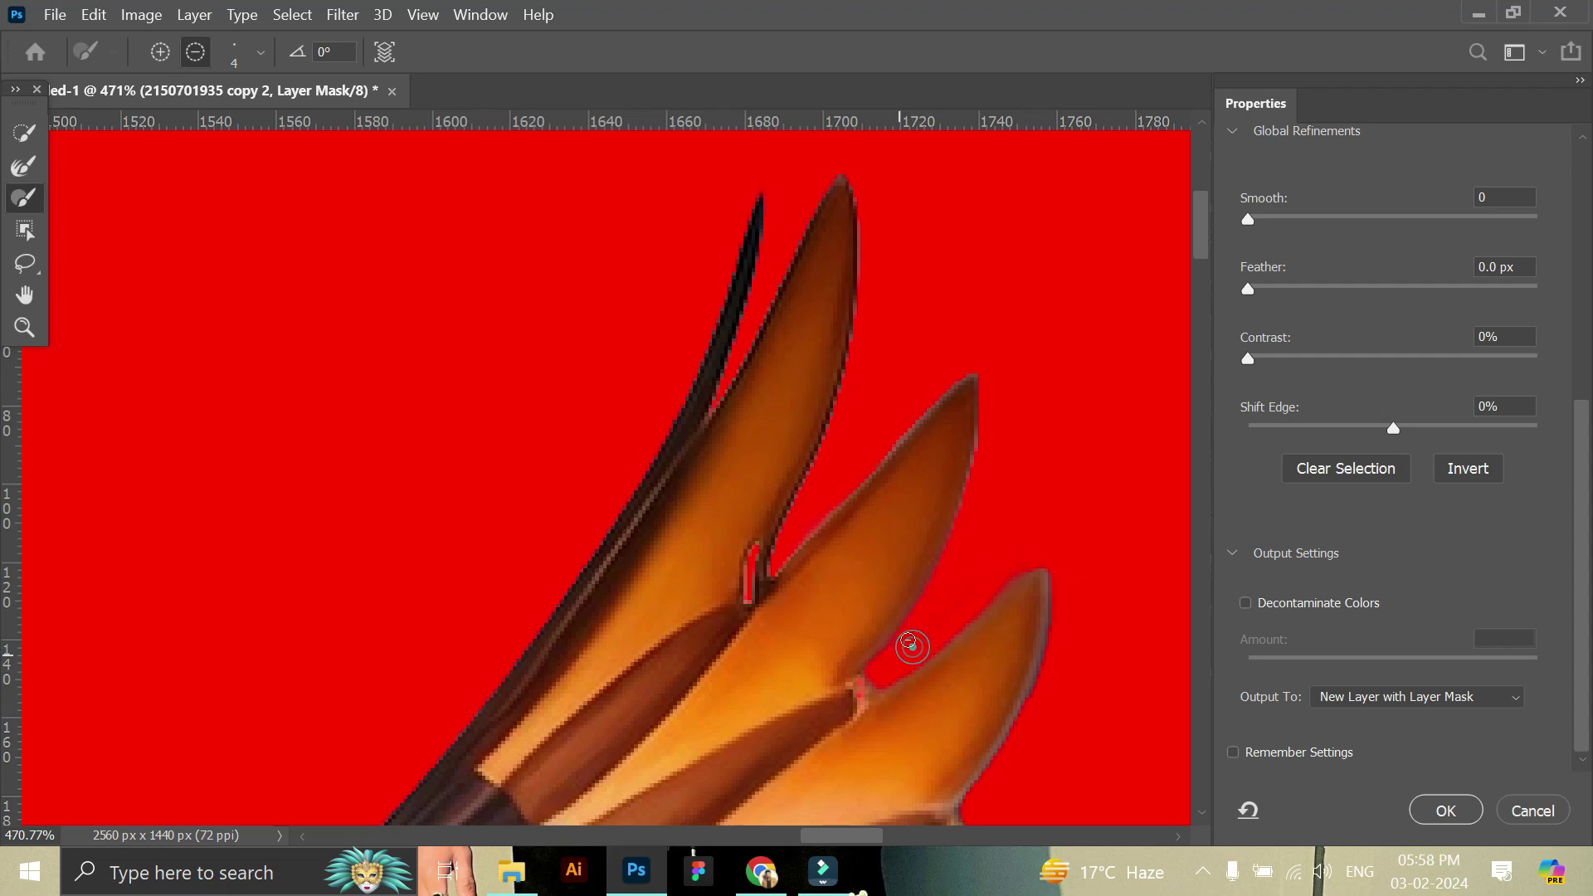
pyautogui.click(24, 328)
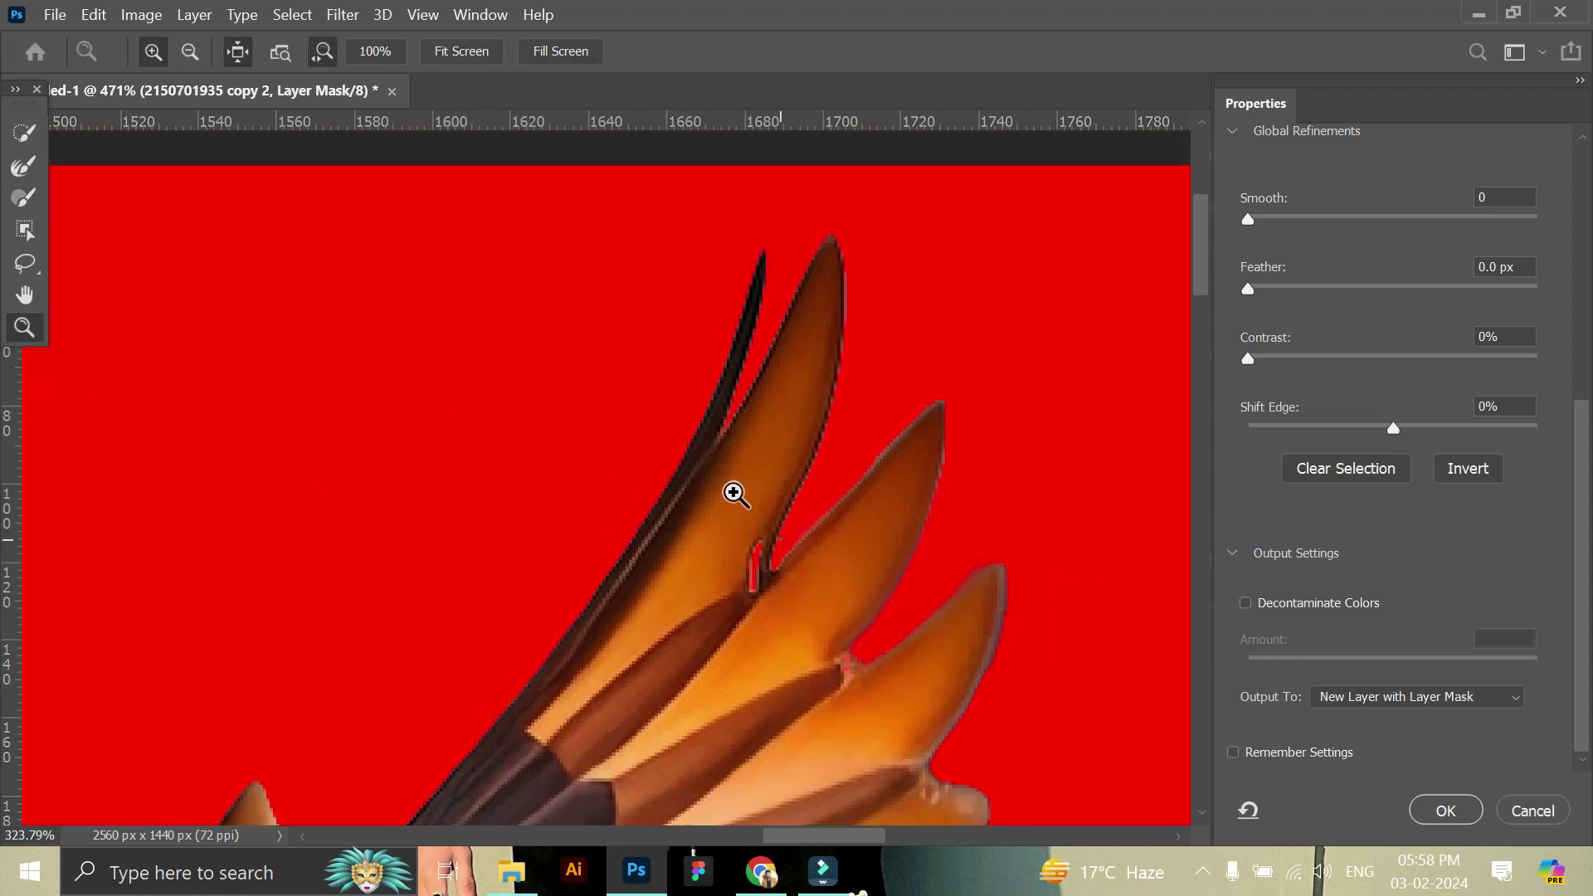
pyautogui.moveTo(728, 490); pyautogui.dragTo(634, 402)
pyautogui.moveTo(566, 311); pyautogui.dragTo(820, 428)
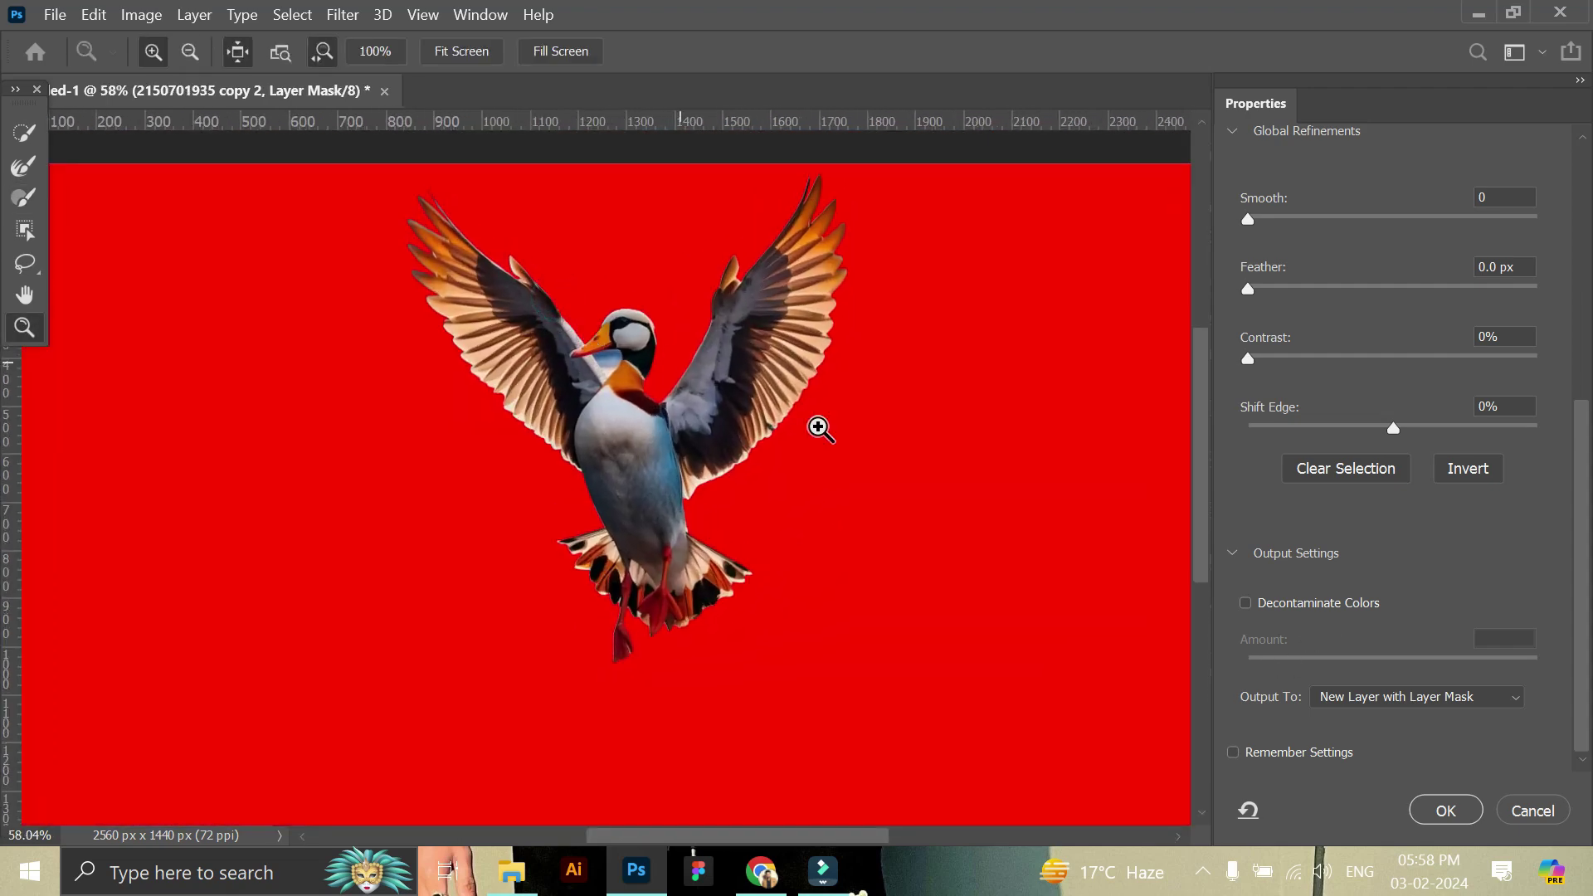
pyautogui.click(1445, 810)
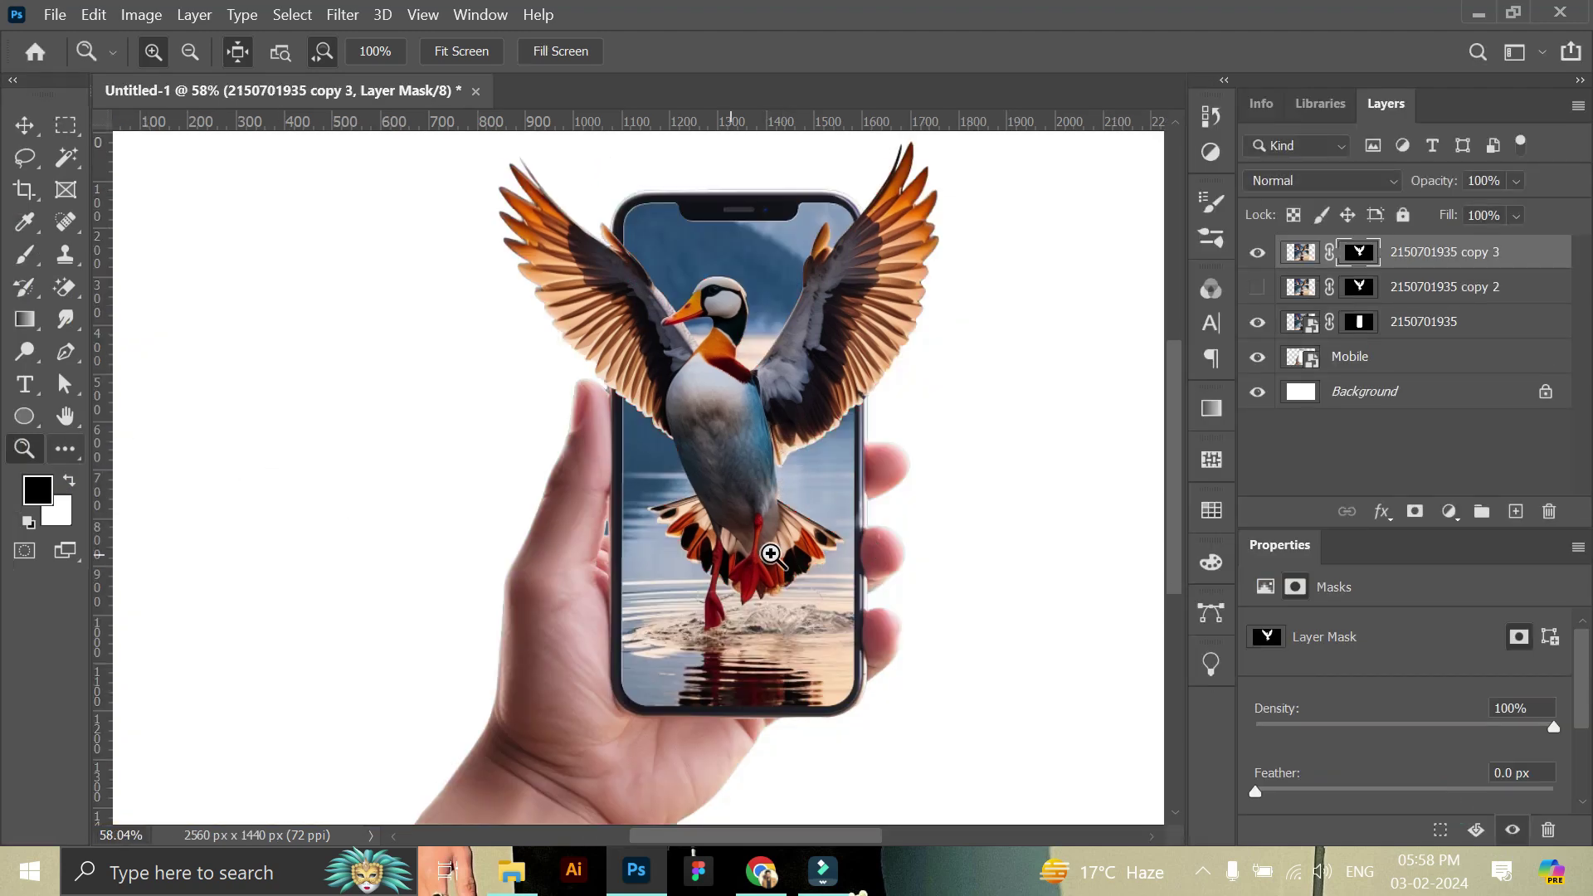
pyautogui.moveTo(788, 550); pyautogui.dragTo(755, 529)
pyautogui.click(23, 124)
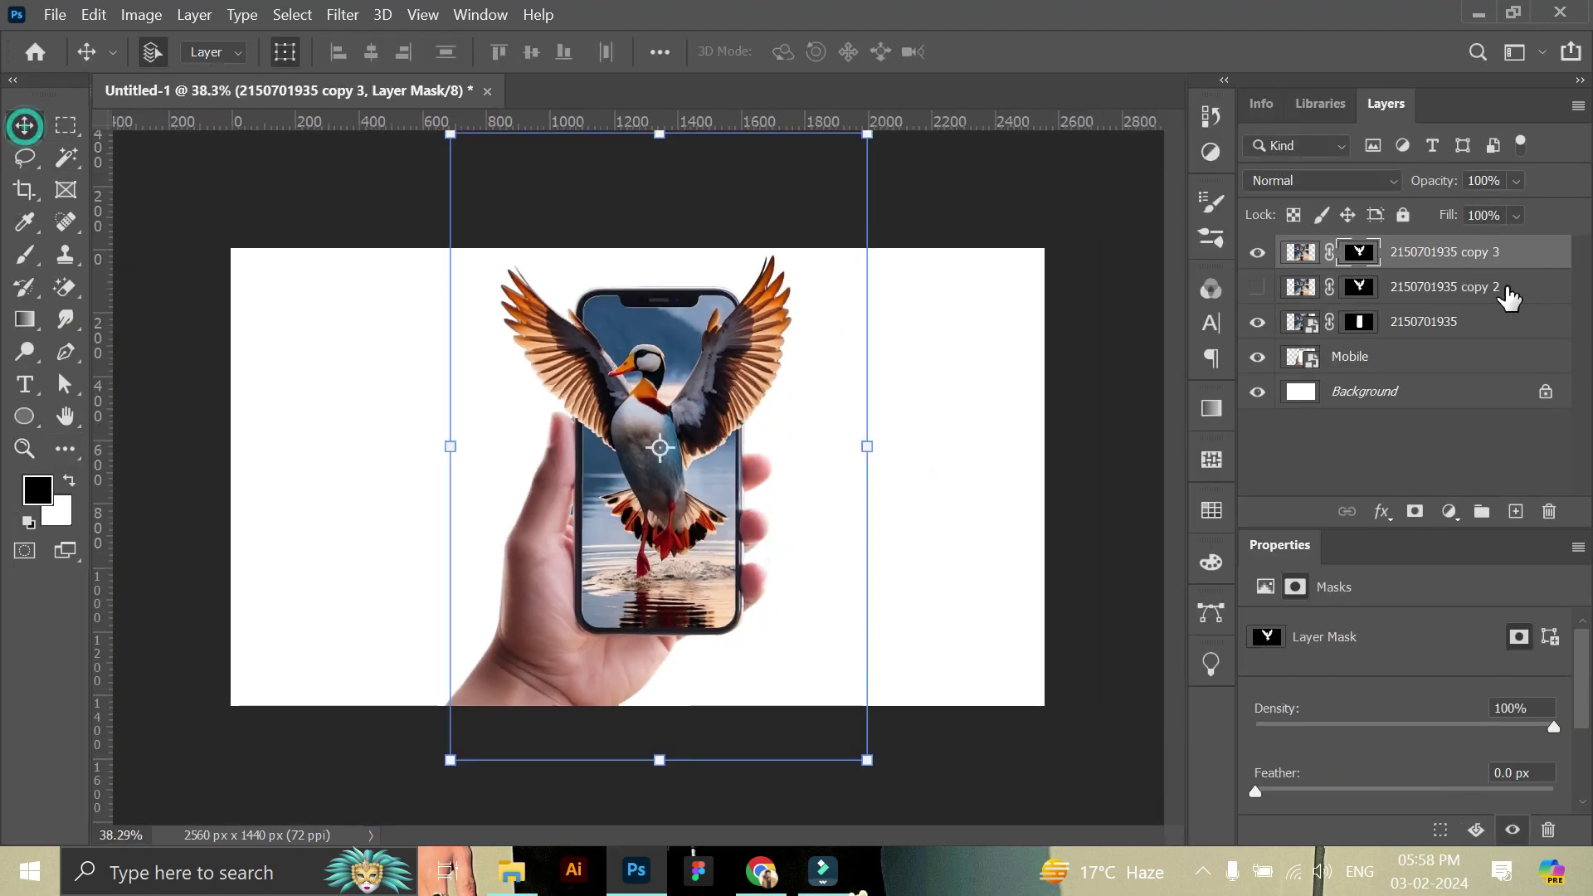
pyautogui.click(1498, 286)
pyautogui.click(1548, 511)
pyautogui.click(759, 357)
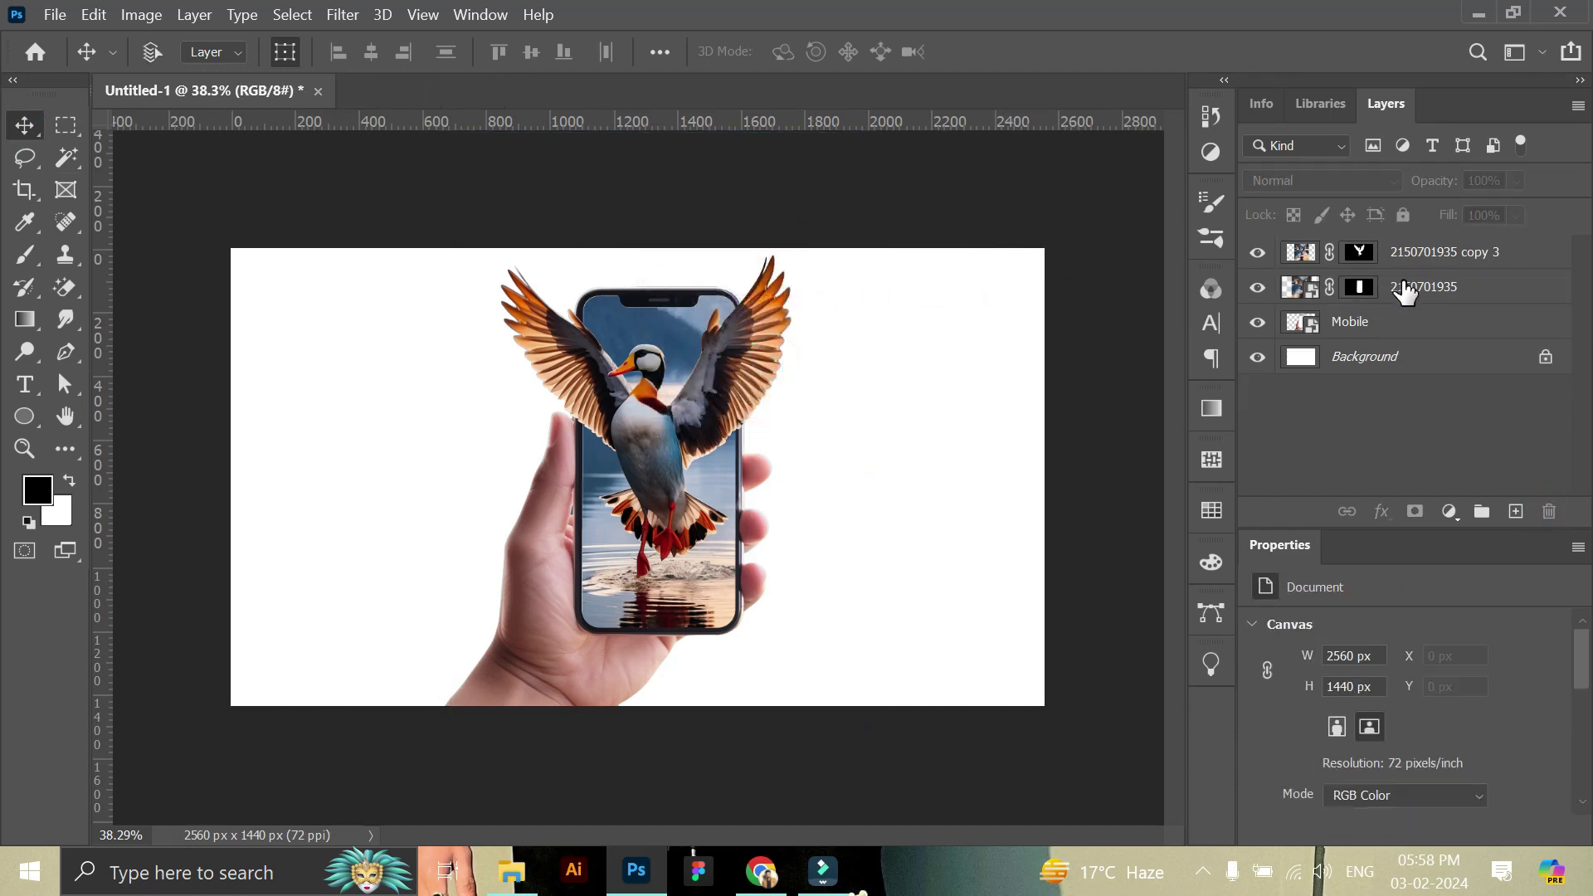
pyautogui.click(1404, 282)
pyautogui.keyDown('ctrl'); pyautogui.click(1427, 251); pyautogui.keyUp('ctrl')
pyautogui.keyDown('ctrl'); pyautogui.click(1392, 323); pyautogui.keyUp('ctrl')
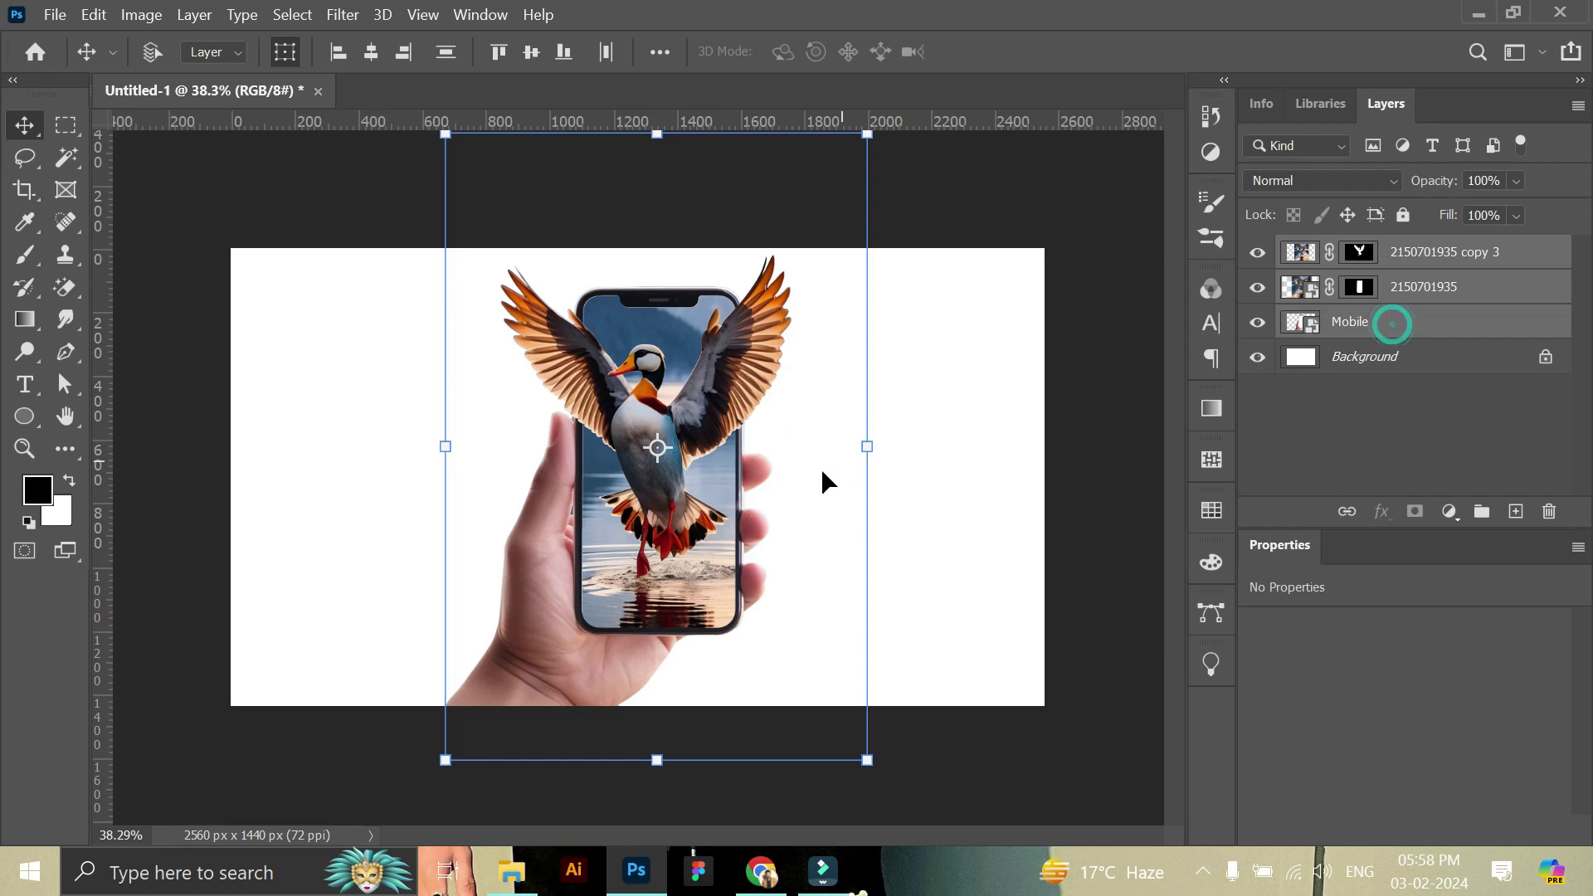
pyautogui.hotkey('ctrl', 'h')
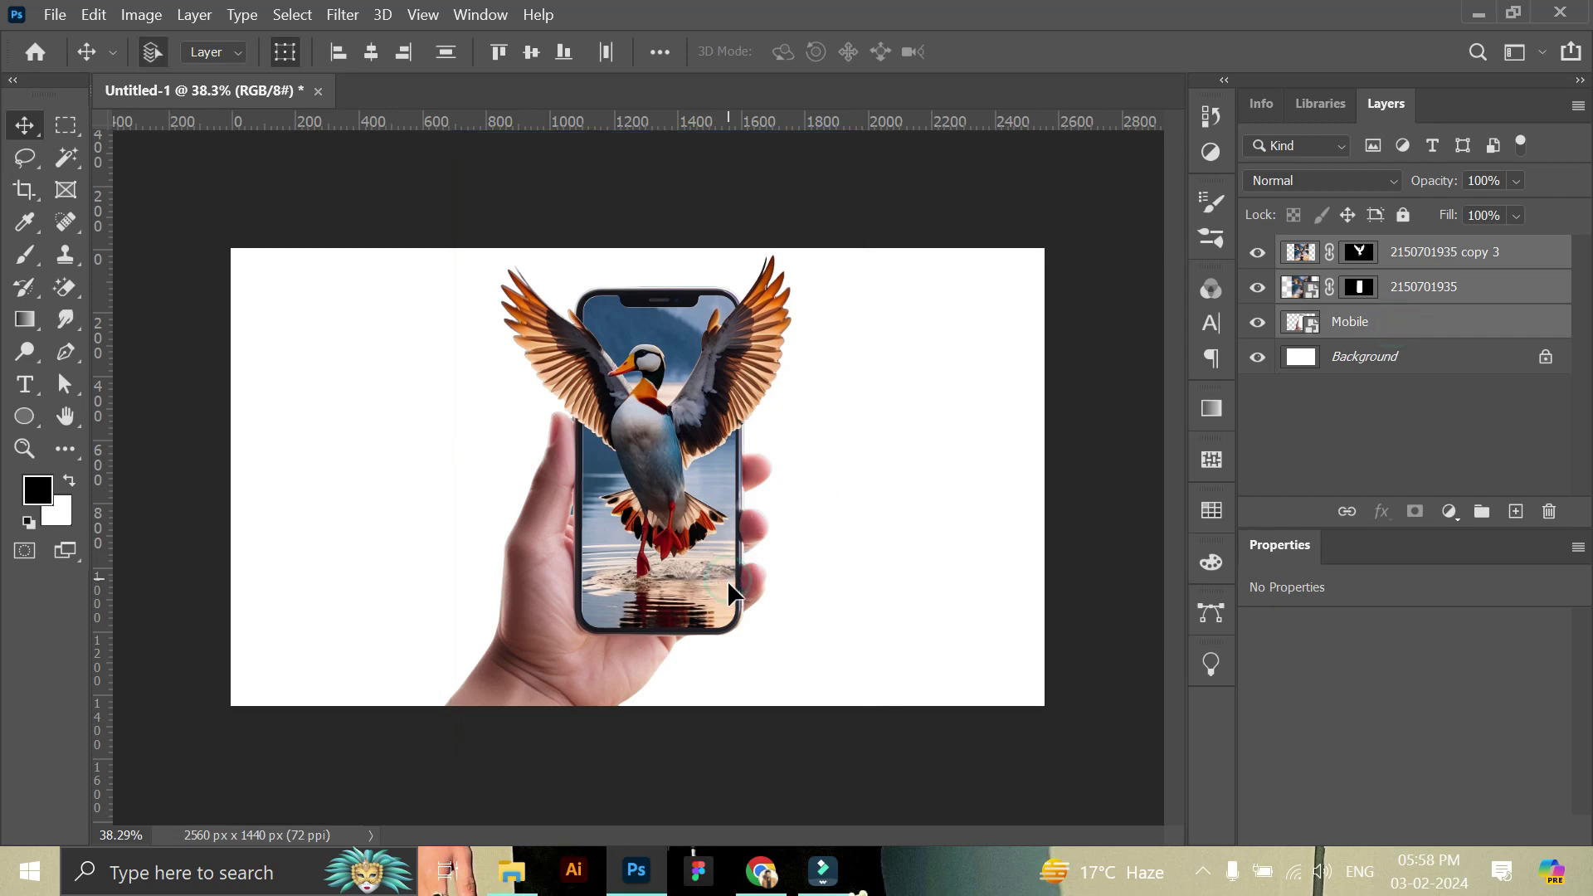
pyautogui.moveTo(730, 594); pyautogui.dragTo(733, 590)
pyautogui.click(1037, 606)
pyautogui.click(512, 871)
pyautogui.moveTo(313, 227)
pyautogui.mouseDown()
pyautogui.moveTo(637, 890)
pyautogui.moveTo(601, 656)
pyautogui.mouseUp()
pyautogui.press('Return')
# Move the lake photo below the Mobile layer and stretch it across the full canvas width.
pyautogui.moveTo(1377, 252); pyautogui.dragTo(1377, 374)
pyautogui.hotkey('ctrl', 't')
pyautogui.moveTo(789, 476); pyautogui.dragTo(1095, 477)
pyautogui.moveTo(485, 477); pyautogui.dragTo(265, 476)
pyautogui.click(1190, 51)
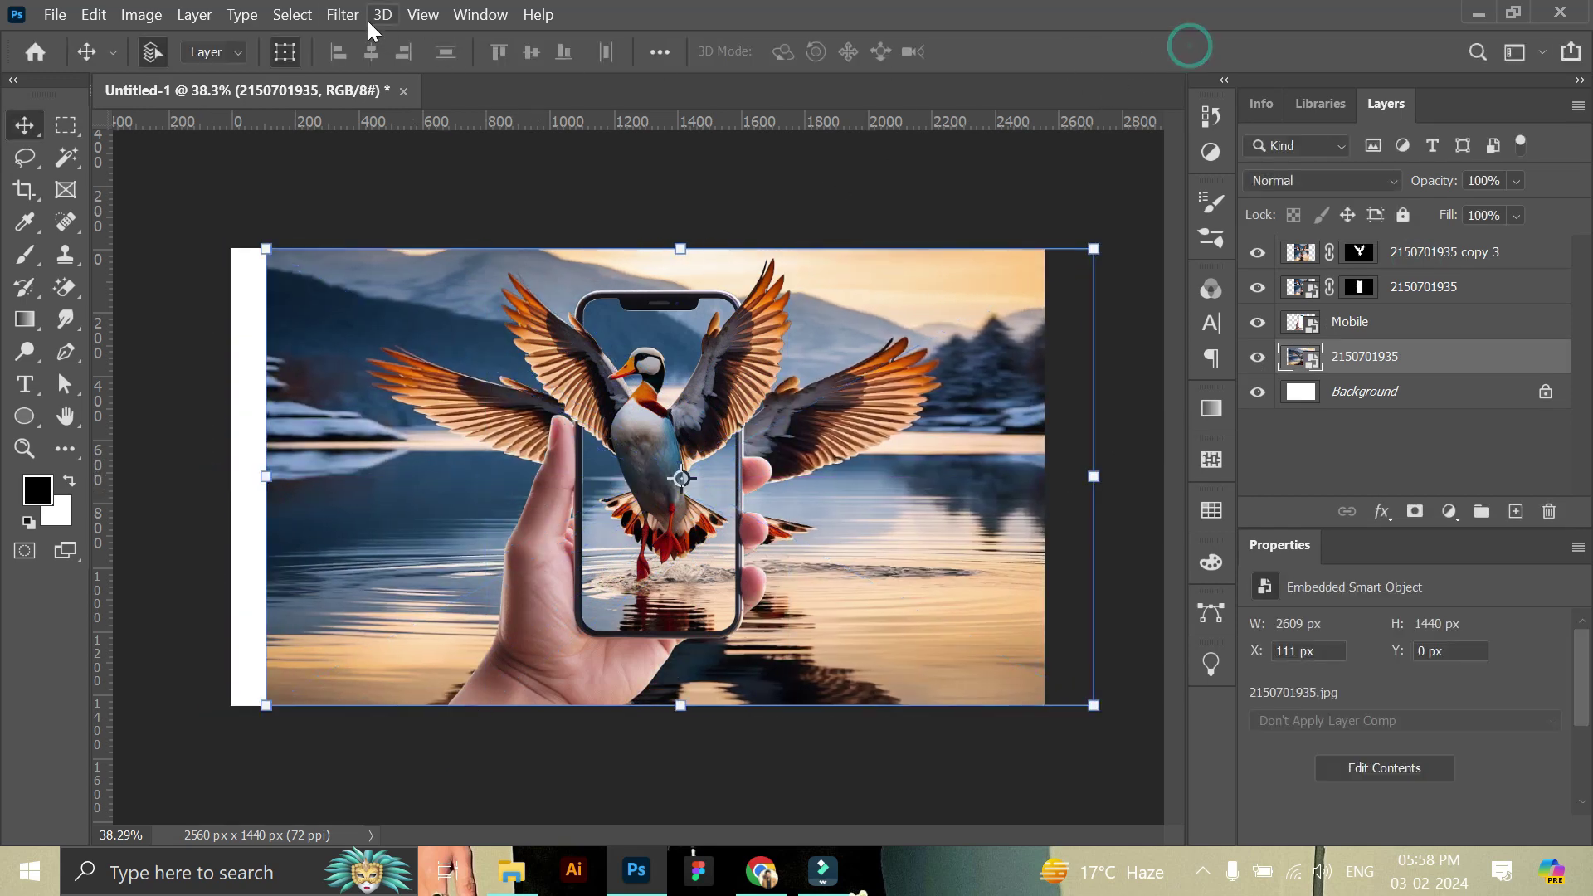
# Give the lake background a strong Gaussian Blur and enlarge it slightly from its corner.
pyautogui.click(342, 14)
pyautogui.click(395, 274)
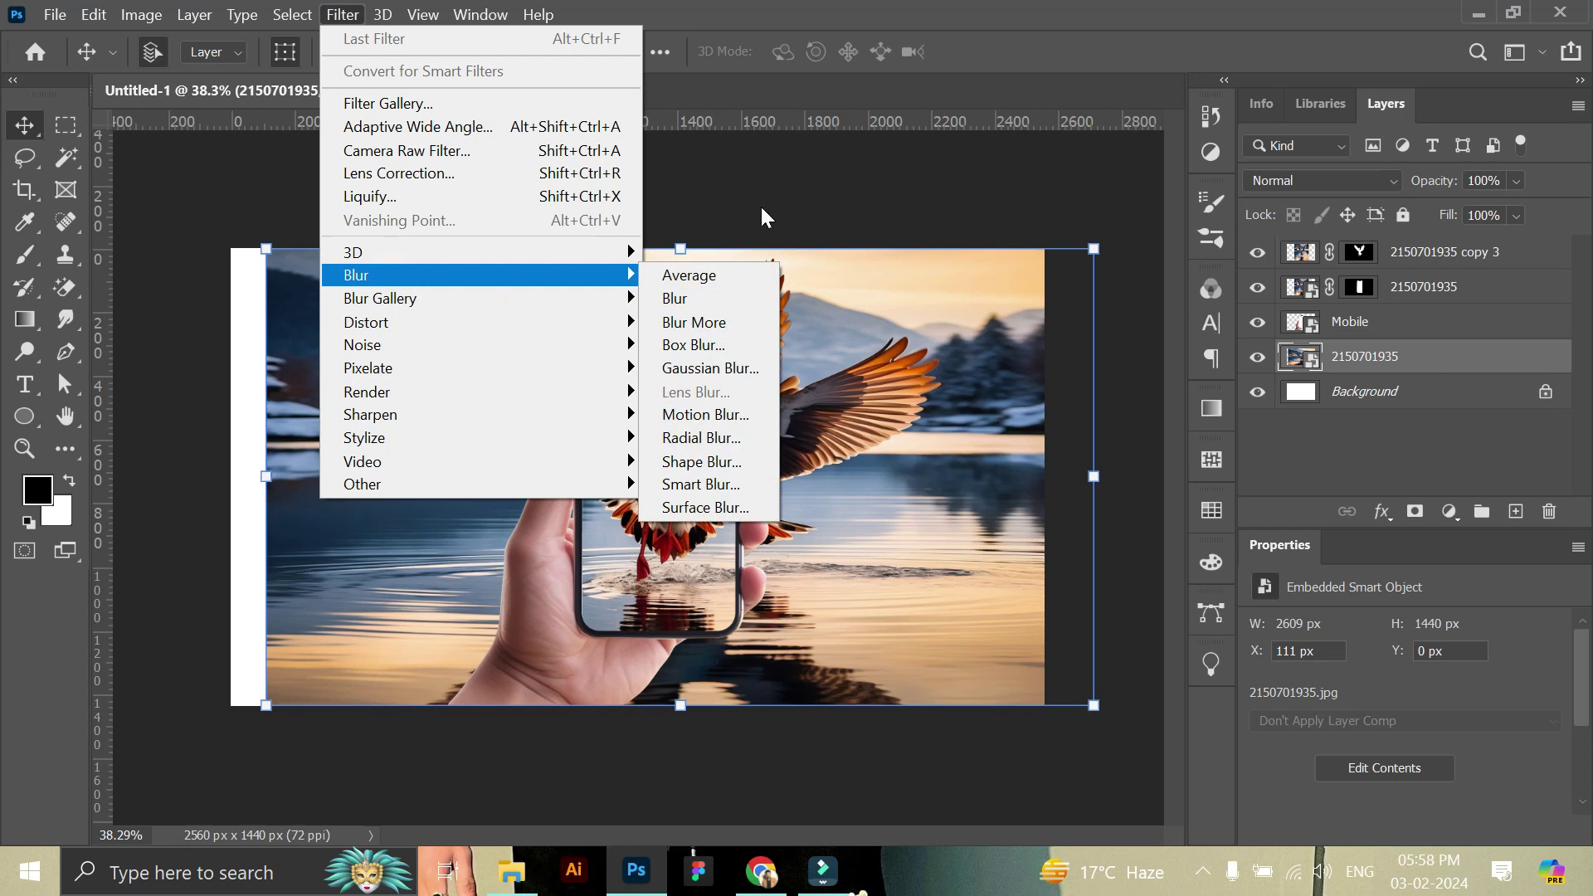
pyautogui.click(710, 368)
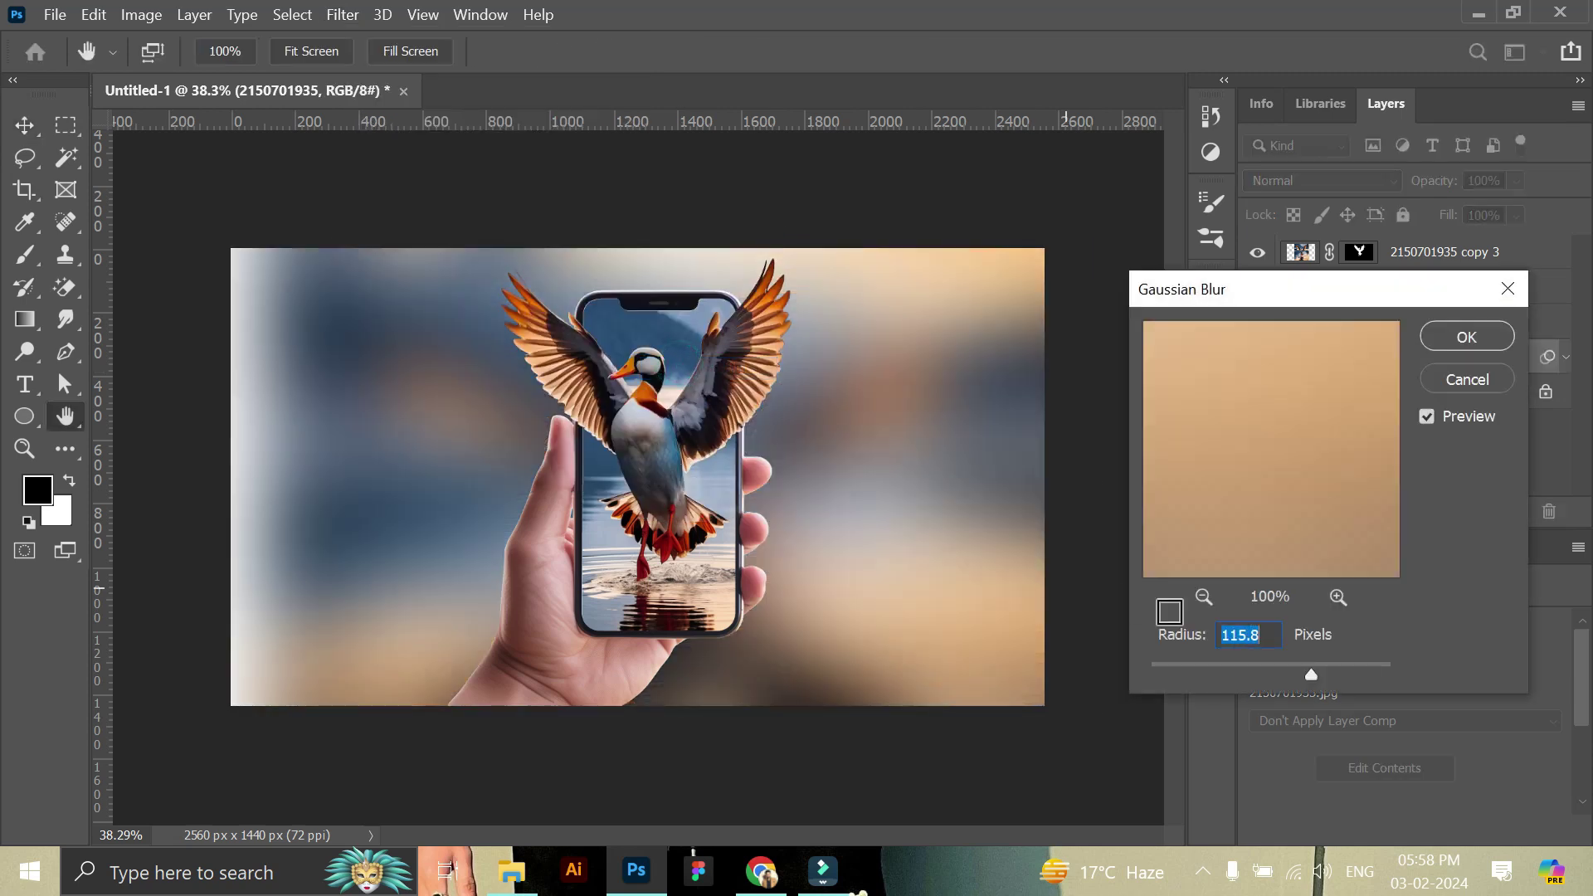
pyautogui.moveTo(1311, 675); pyautogui.dragTo(1325, 675)
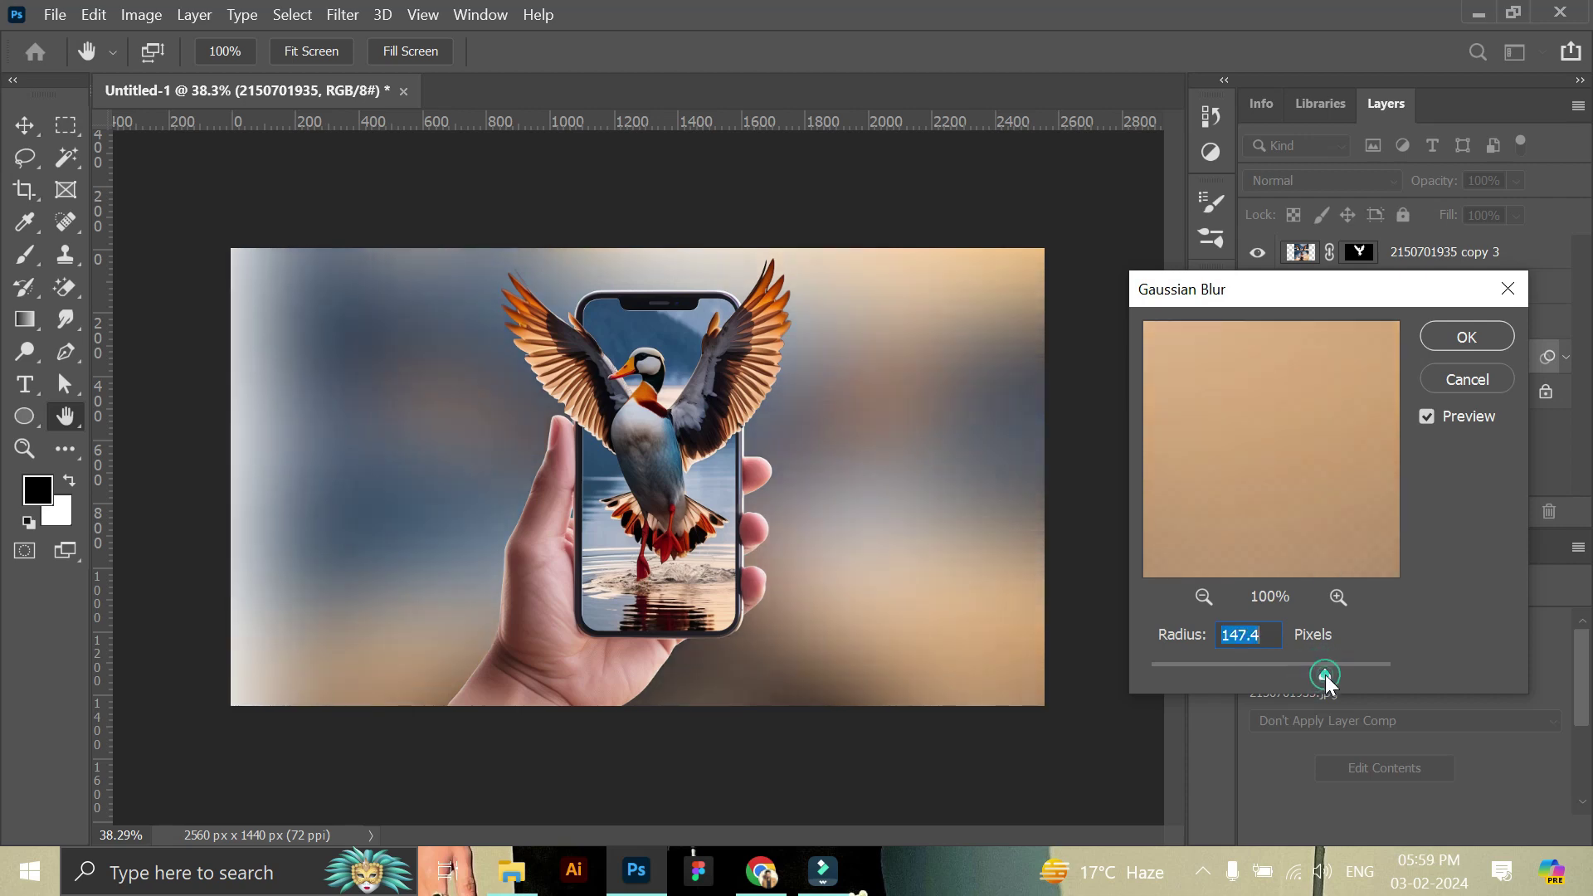
pyautogui.click(1466, 336)
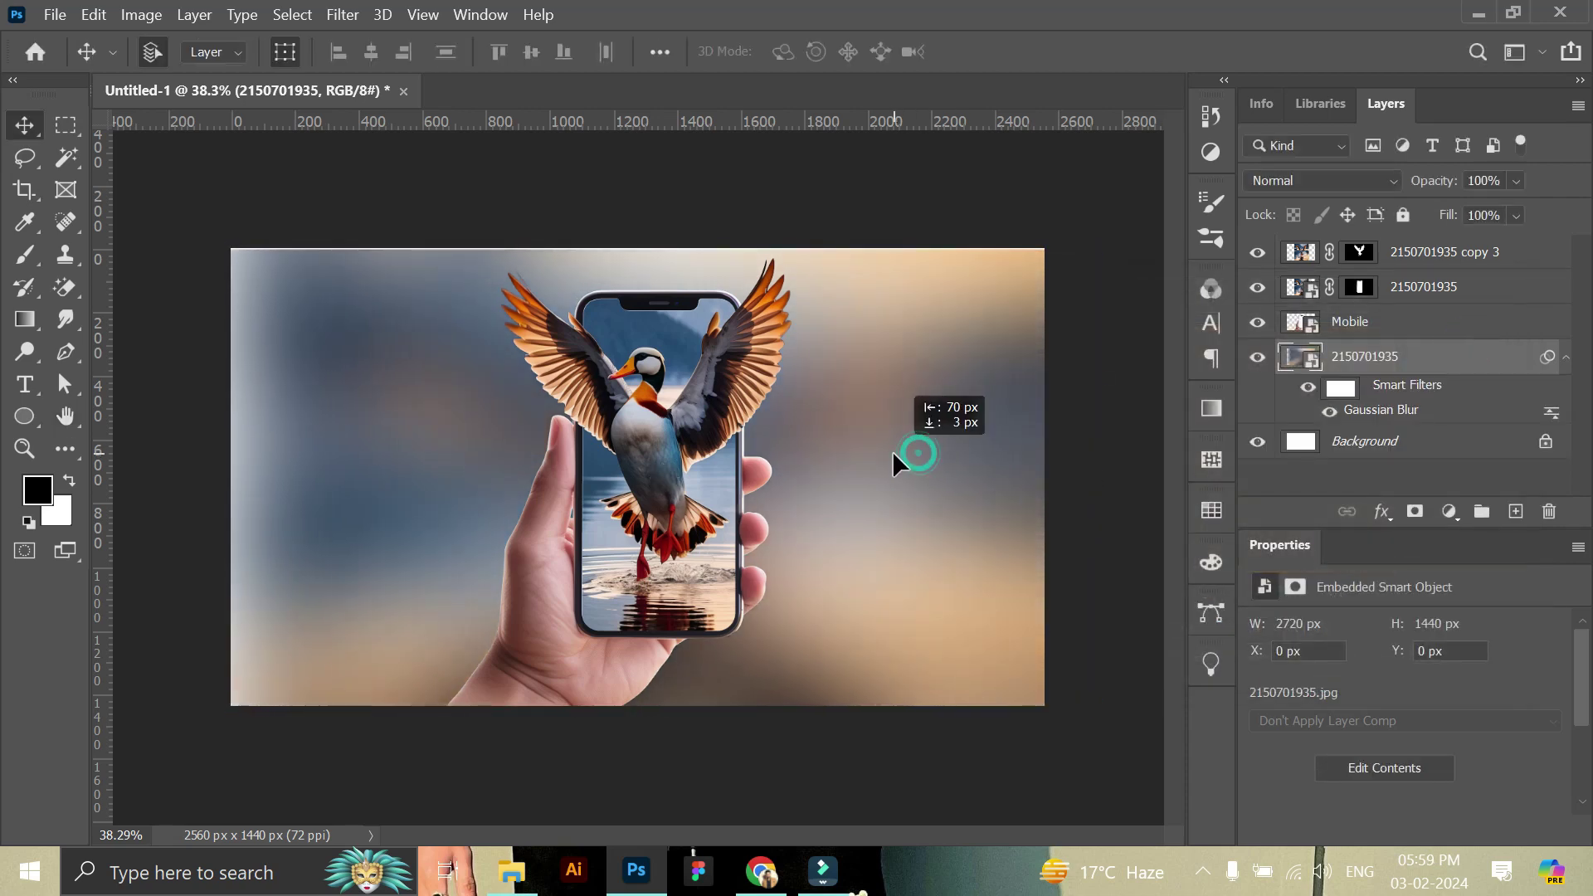
pyautogui.moveTo(1067, 249); pyautogui.dragTo(1075, 239)
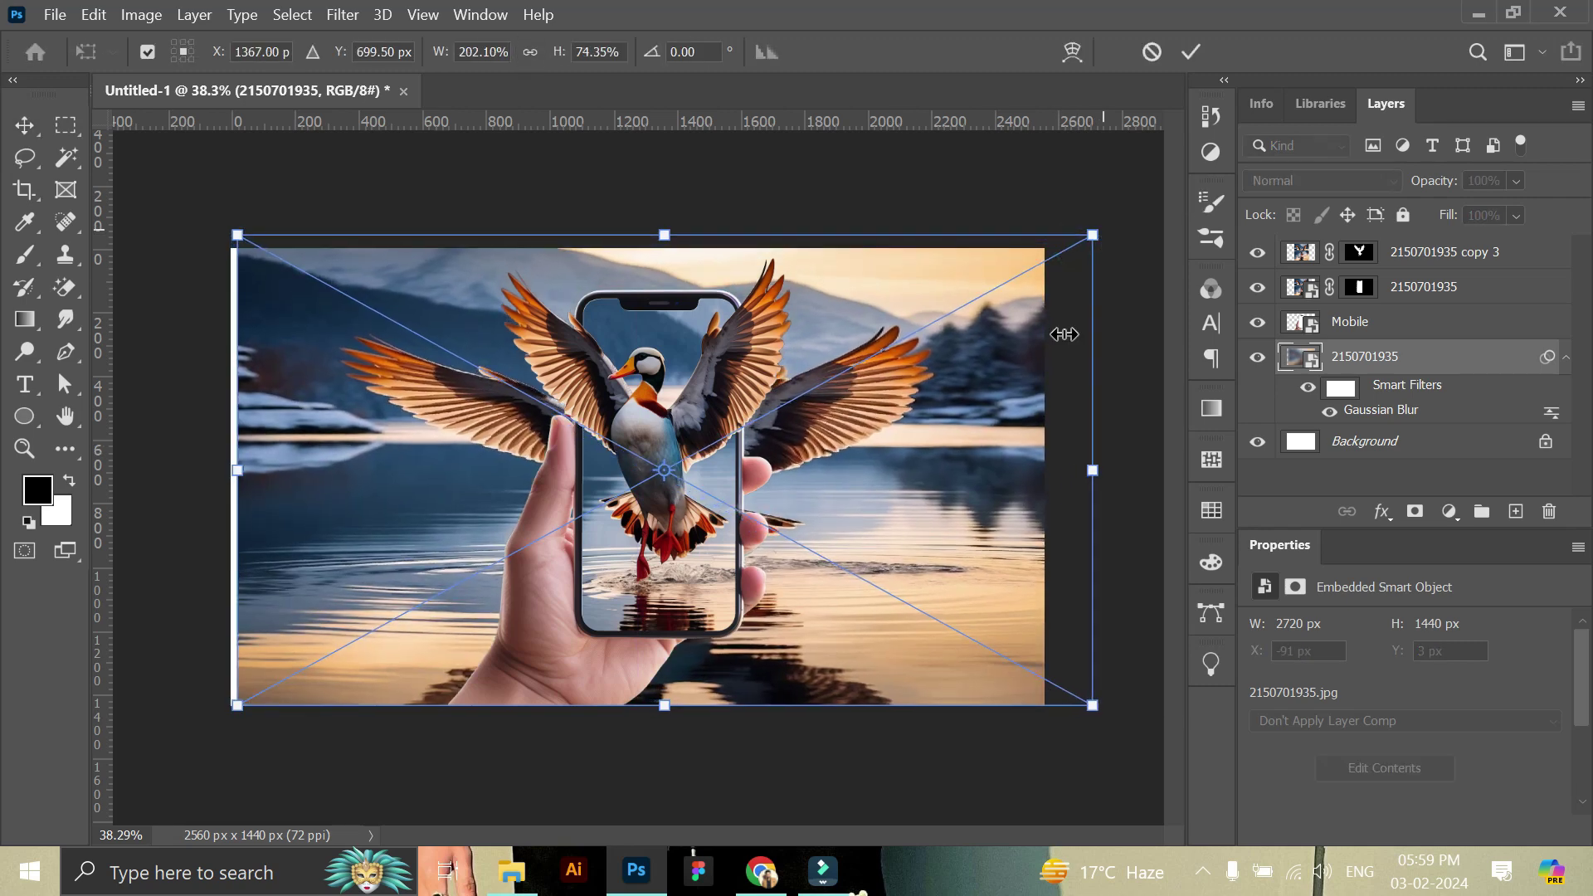
pyautogui.click(1190, 52)
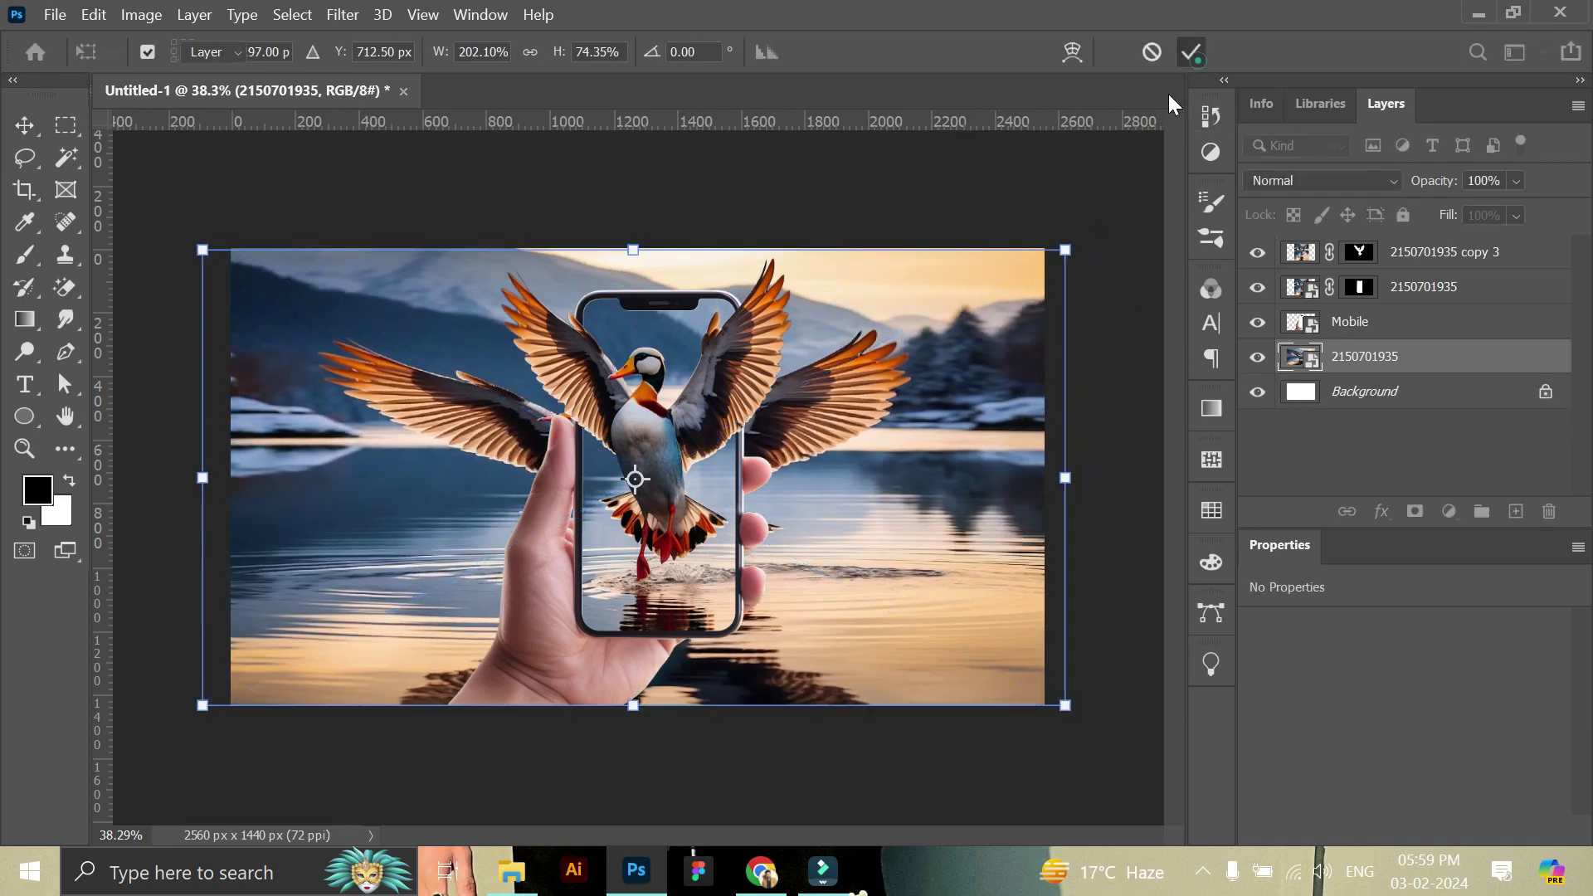
pyautogui.click(1076, 162)
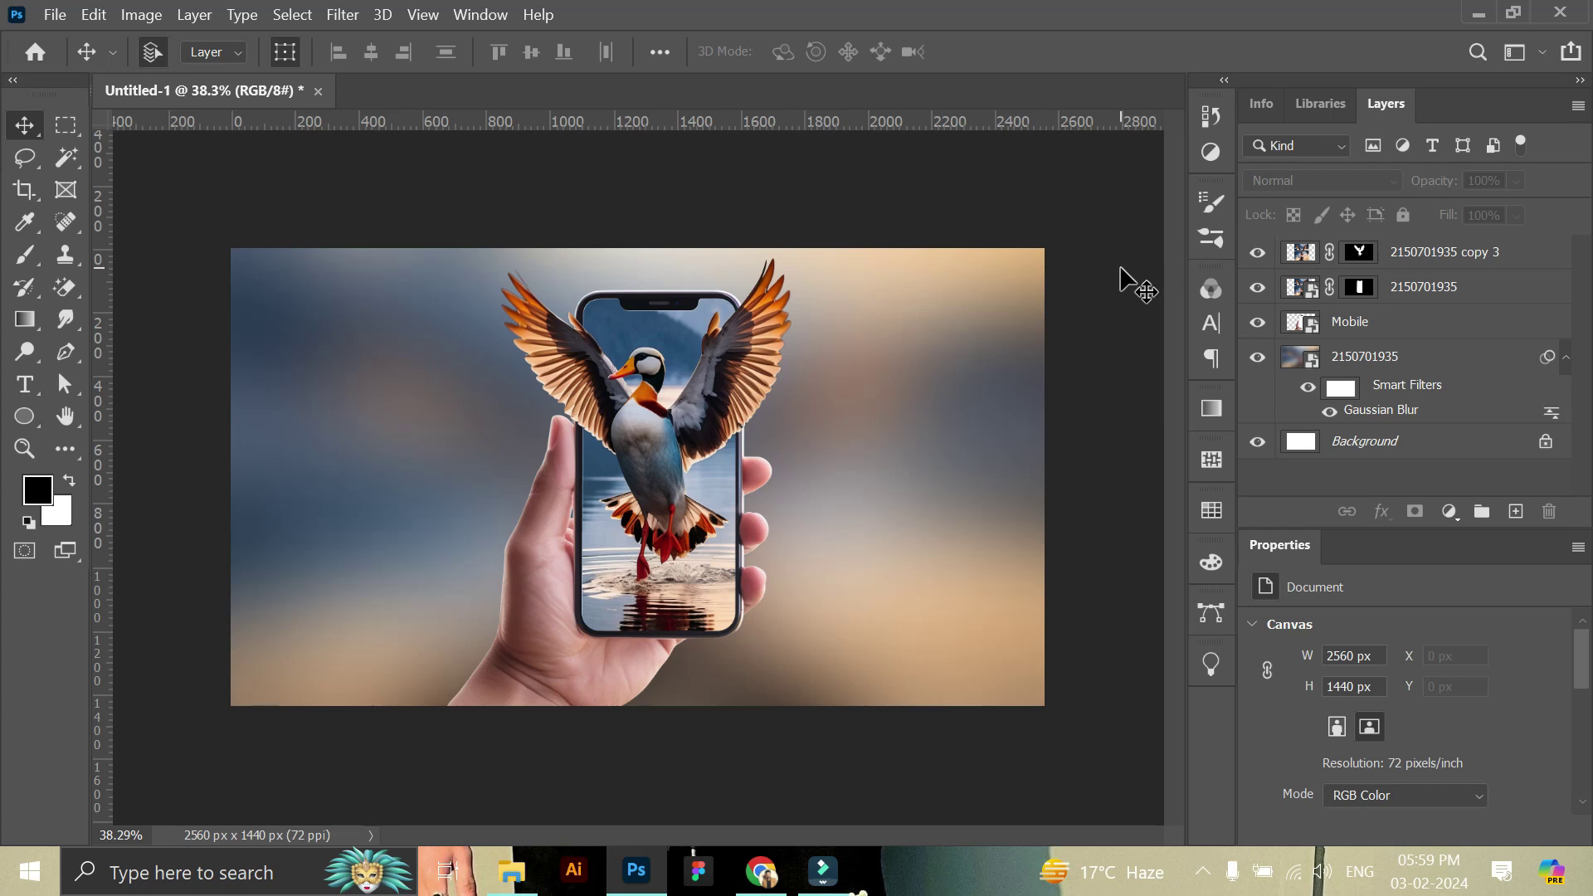
pyautogui.click(631, 684)
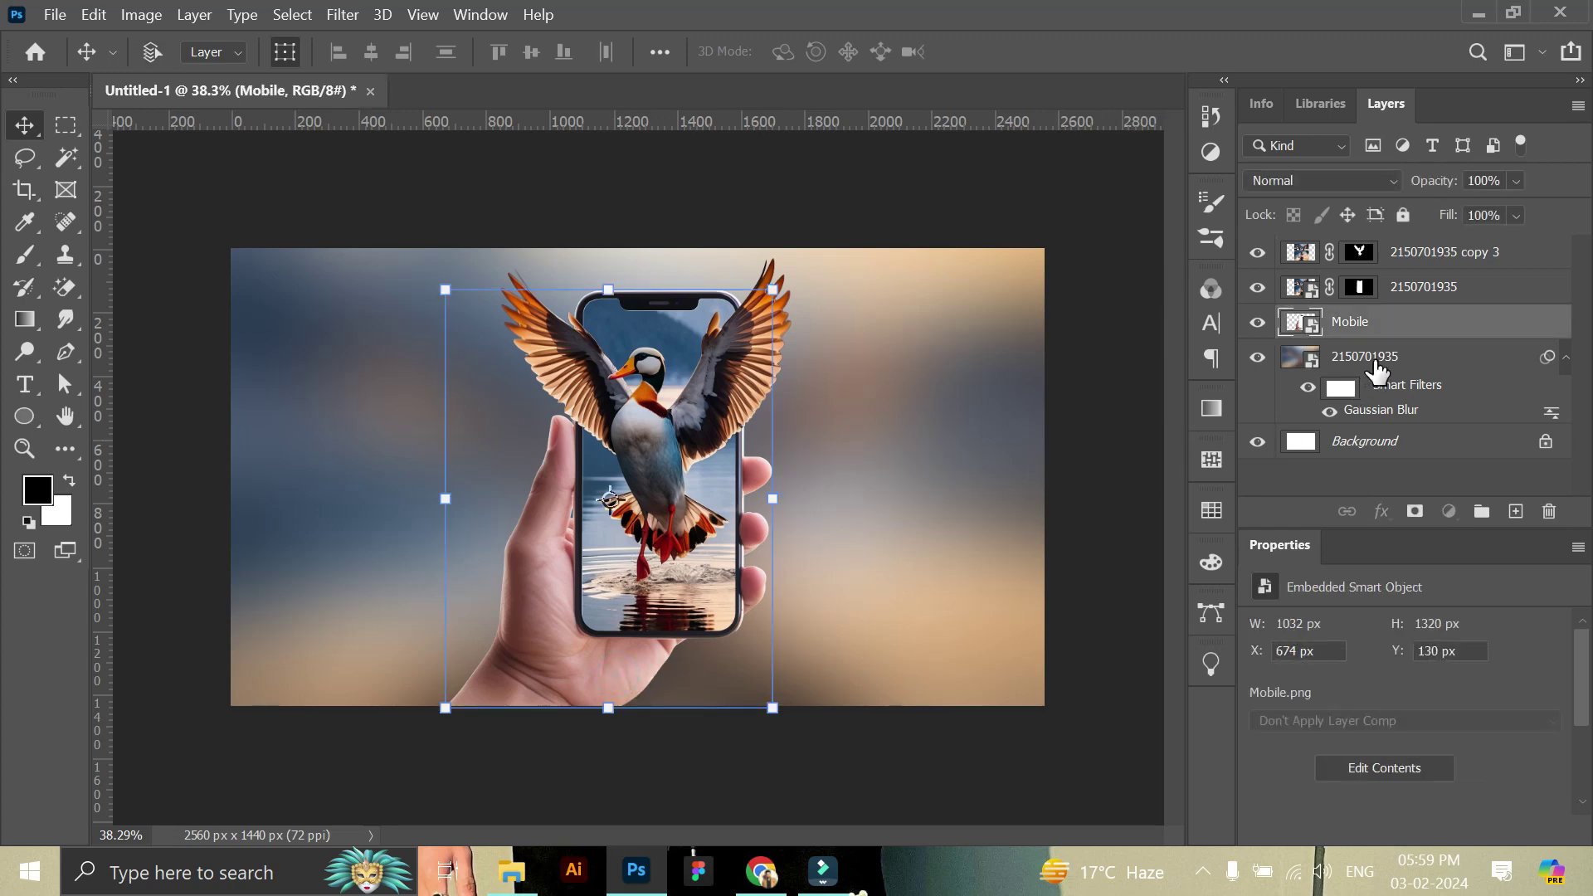
pyautogui.keyDown('ctrl'); pyautogui.click(1373, 358); pyautogui.keyUp('ctrl')
pyautogui.click(1389, 328)
pyautogui.keyDown('shift'); pyautogui.click(1387, 274); pyautogui.keyUp('shift')
pyautogui.moveTo(720, 615); pyautogui.dragTo(709, 610)
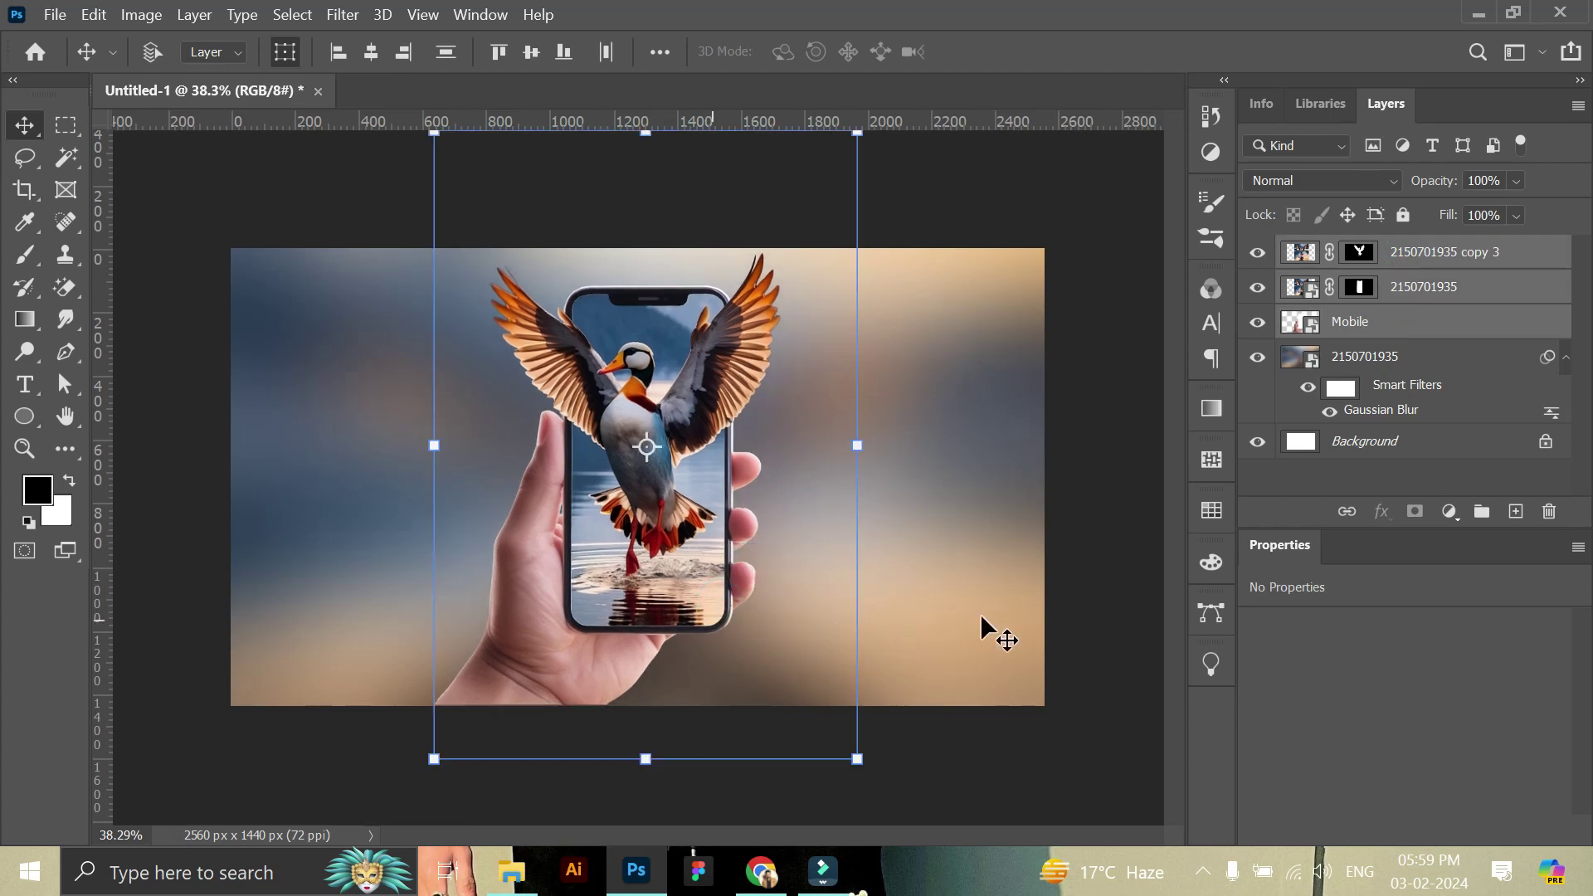
pyautogui.click(1098, 589)
# Save the composite to Downloads as JPEG '3D Pop Out Effect In Photoshop', accepting the JPEG options.
pyautogui.hotkey('ctrl', 's')
pyautogui.click(1095, 532)
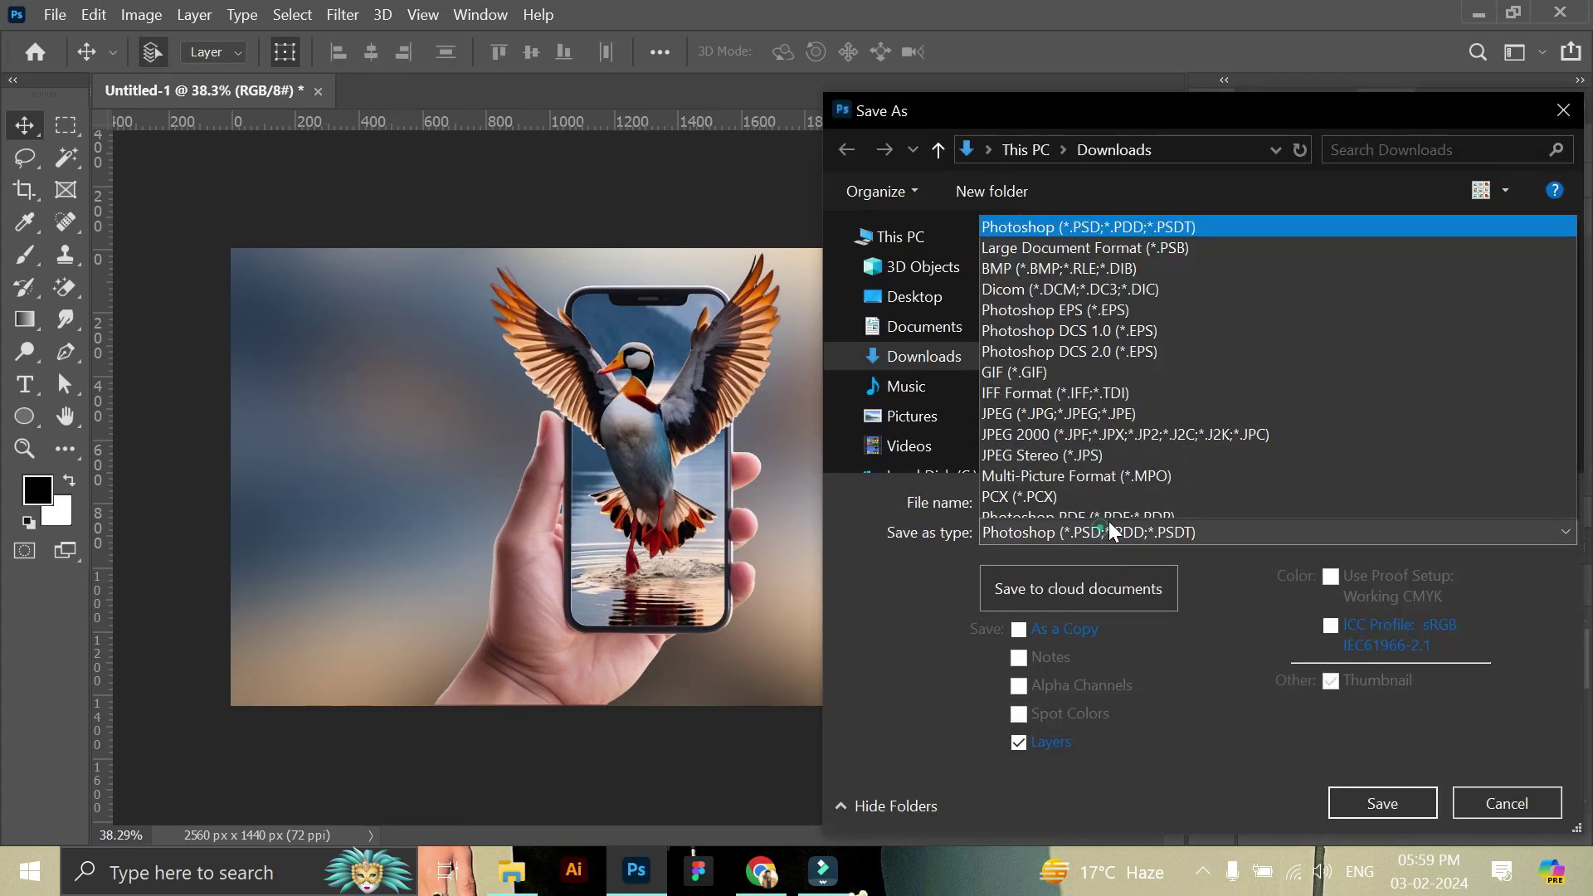
pyautogui.click(1037, 256)
pyautogui.press('BackSpace')
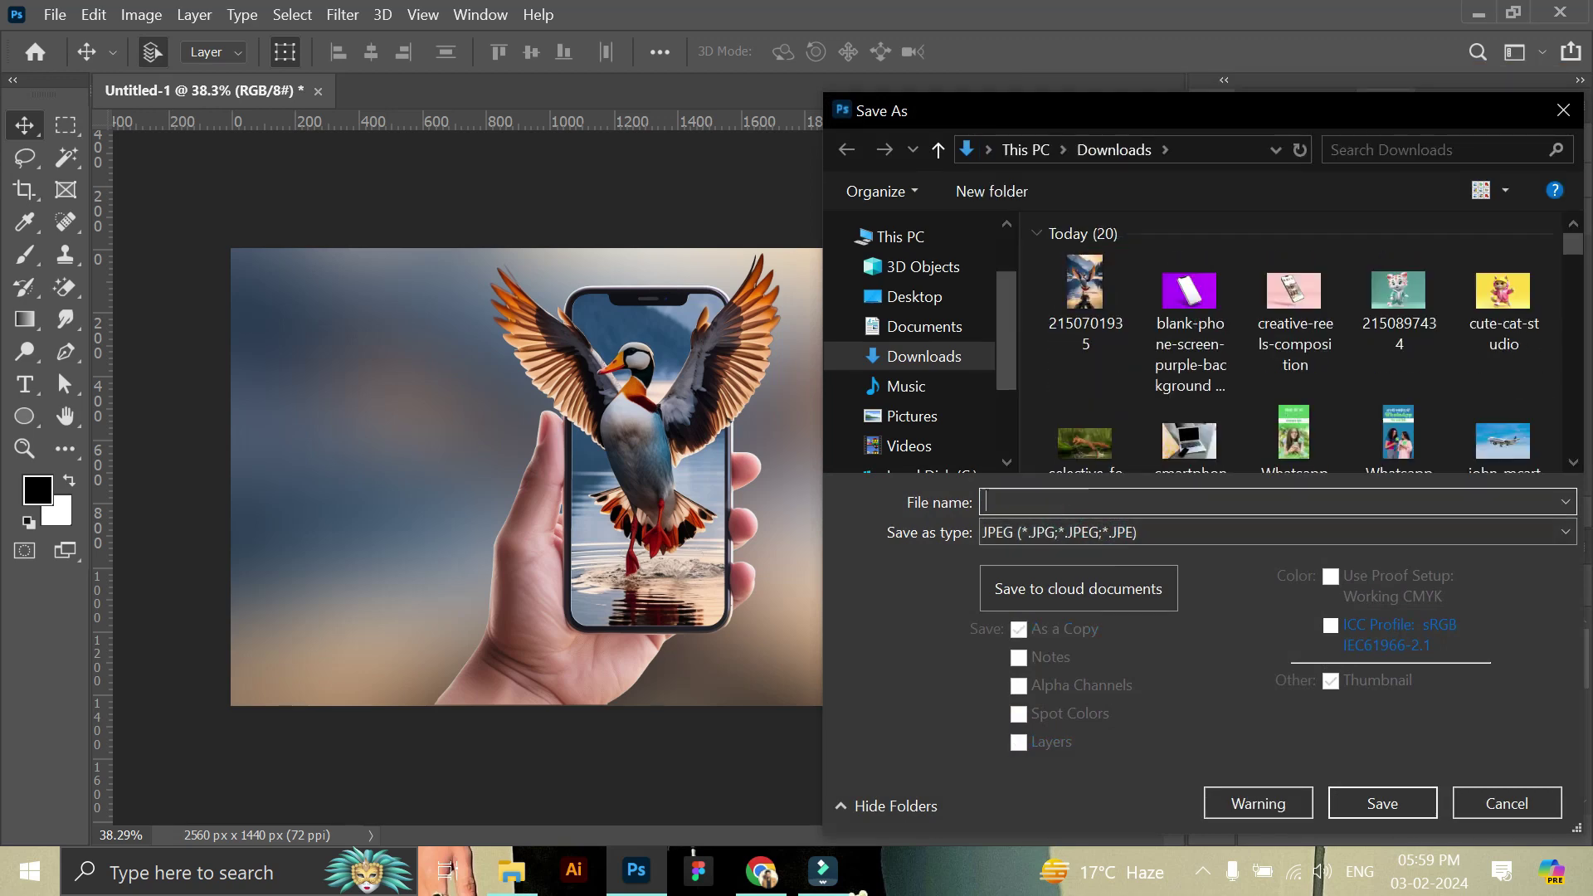
pyautogui.write('3d Pop Out Ef')
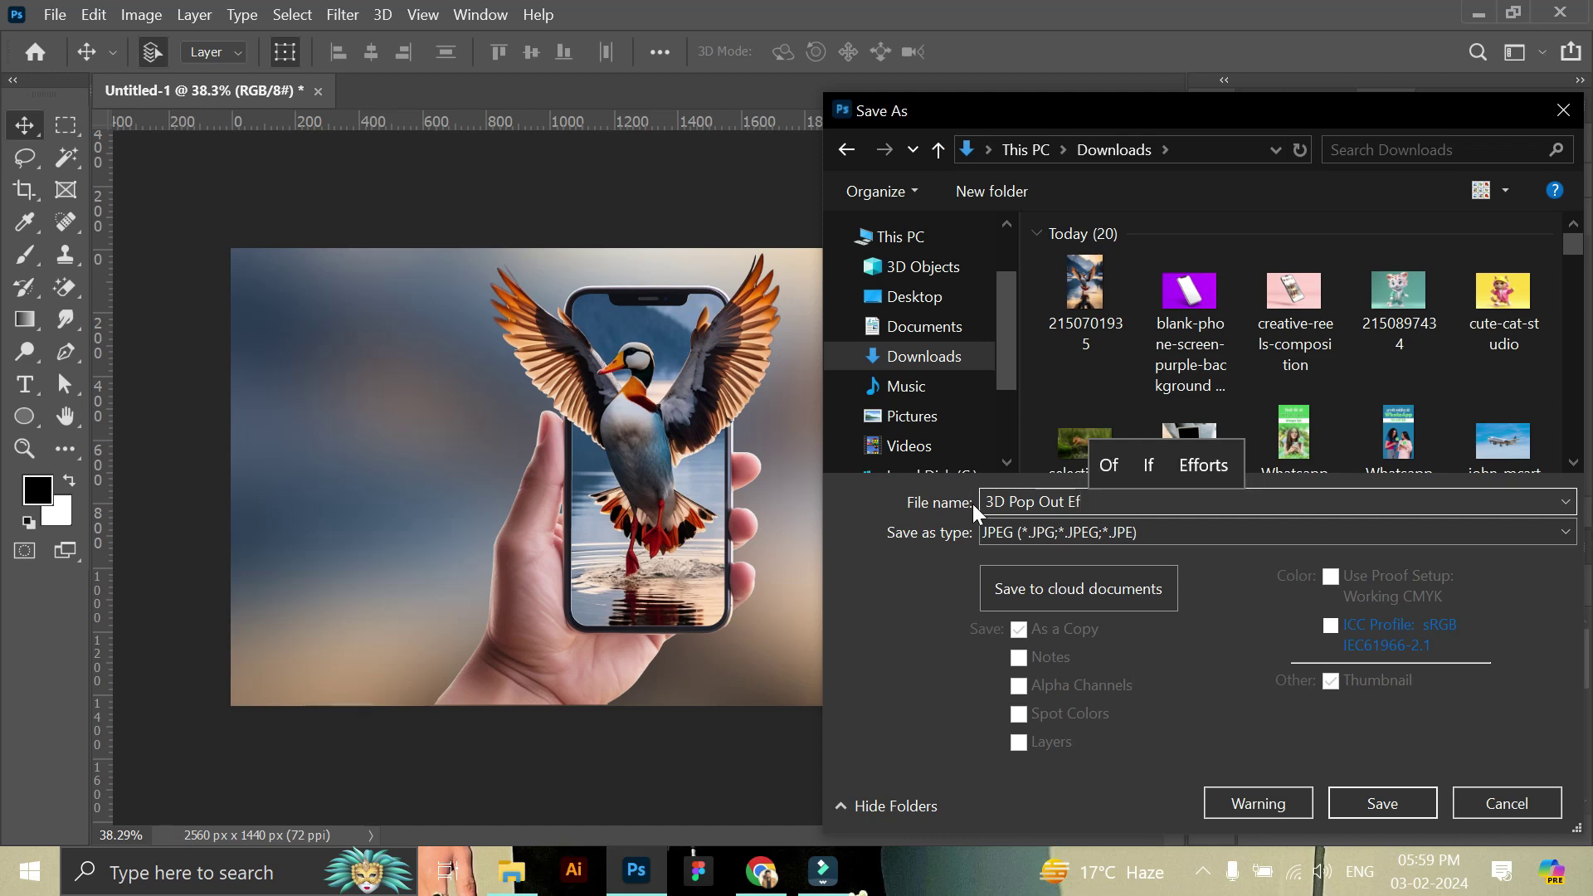
pyautogui.write('fe')
pyautogui.write('t ')
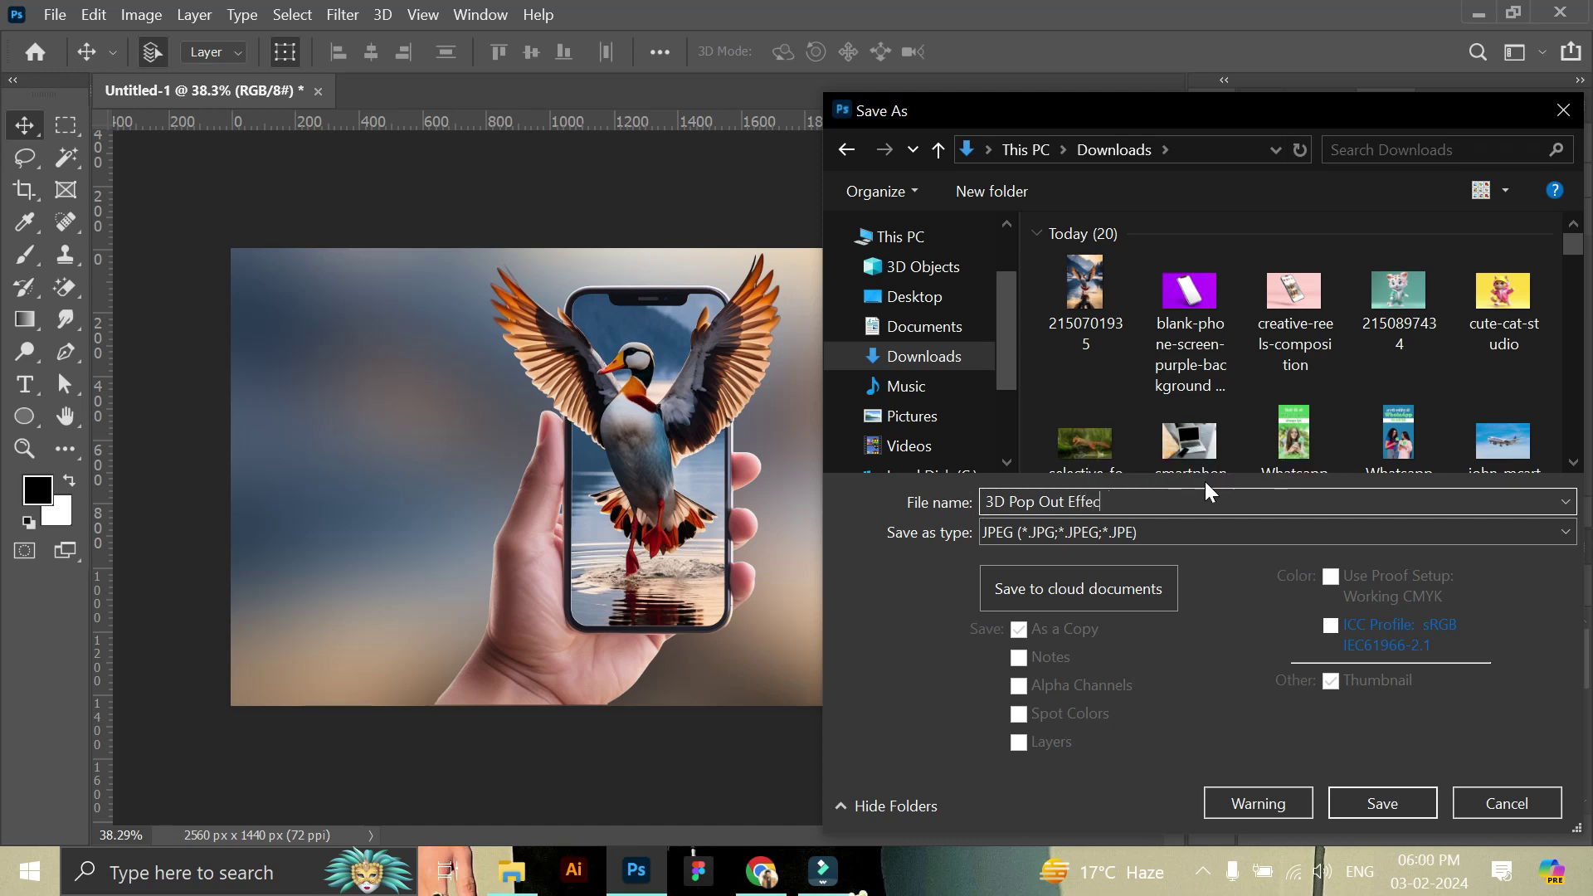
pyautogui.write('In P')
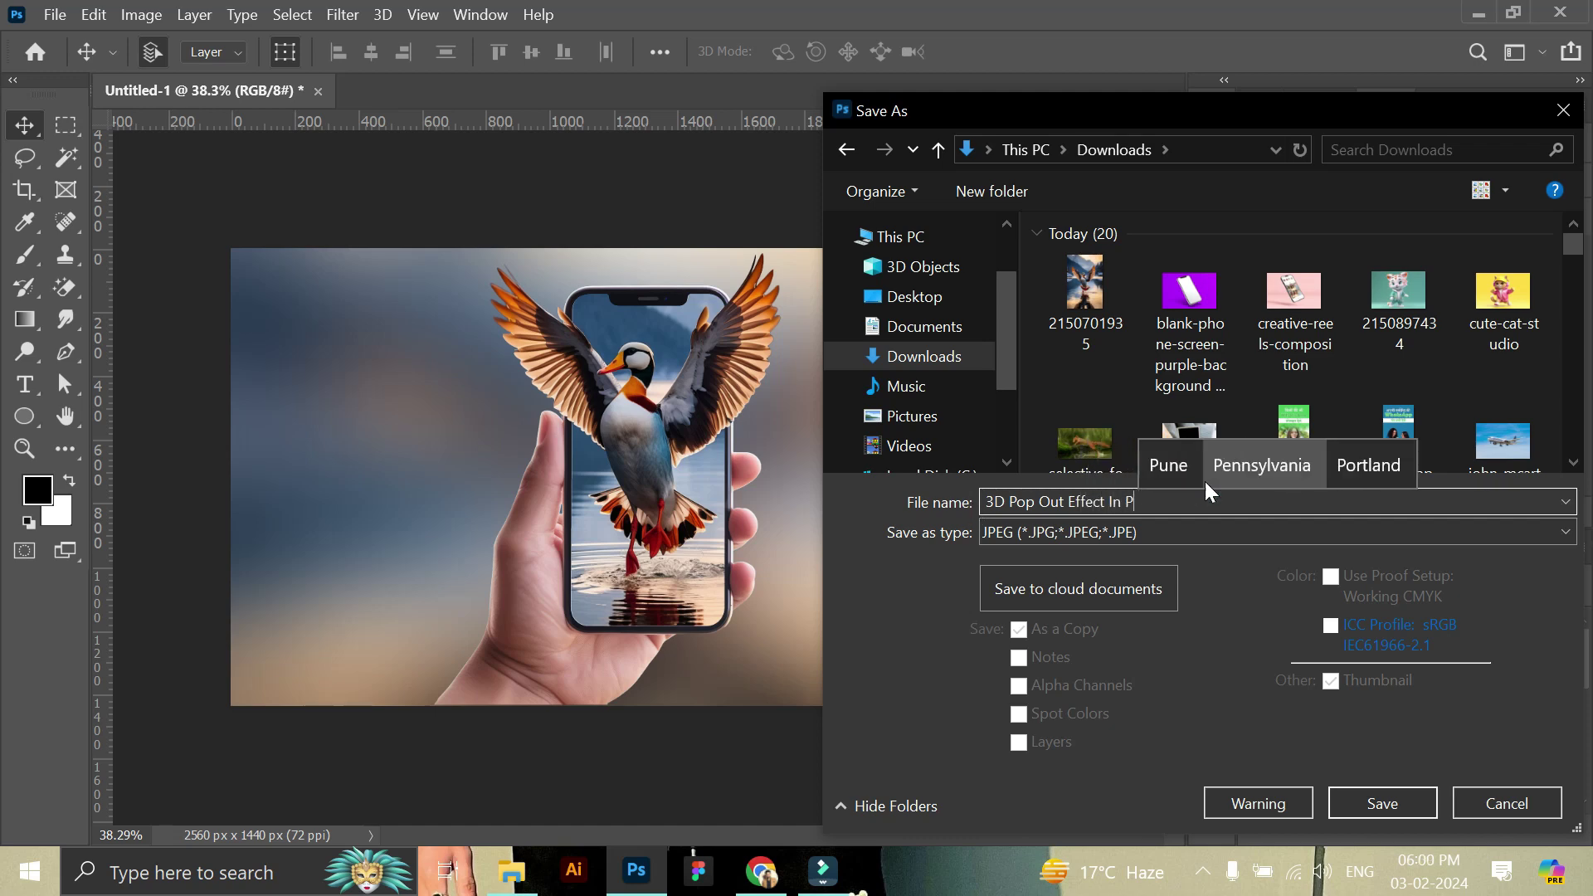
pyautogui.write('hotoshop')
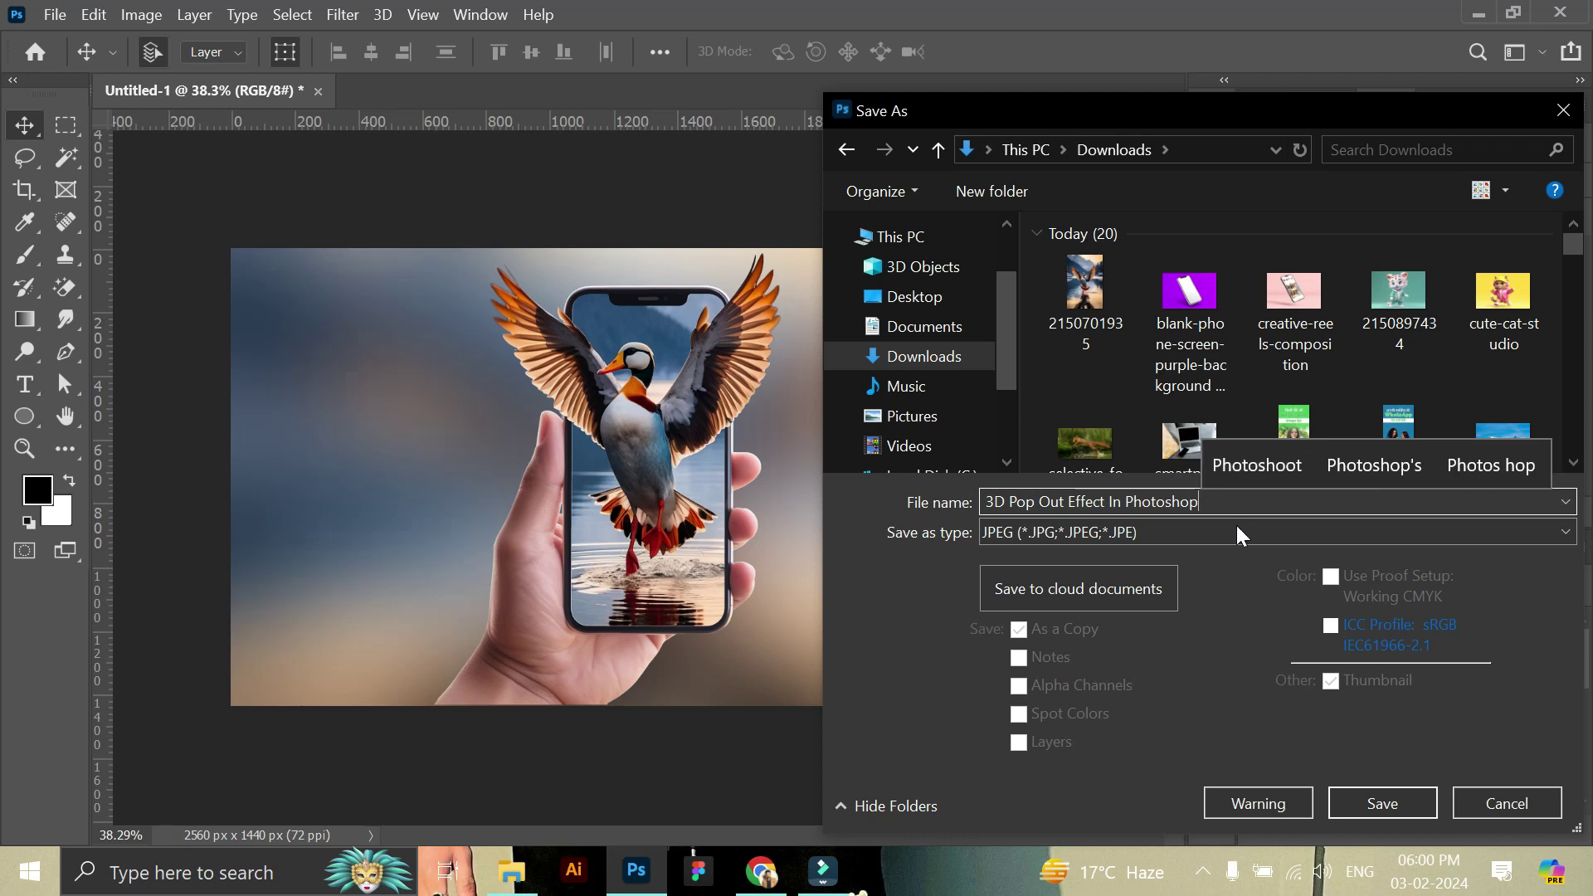
pyautogui.click(1382, 803)
pyautogui.click(999, 237)
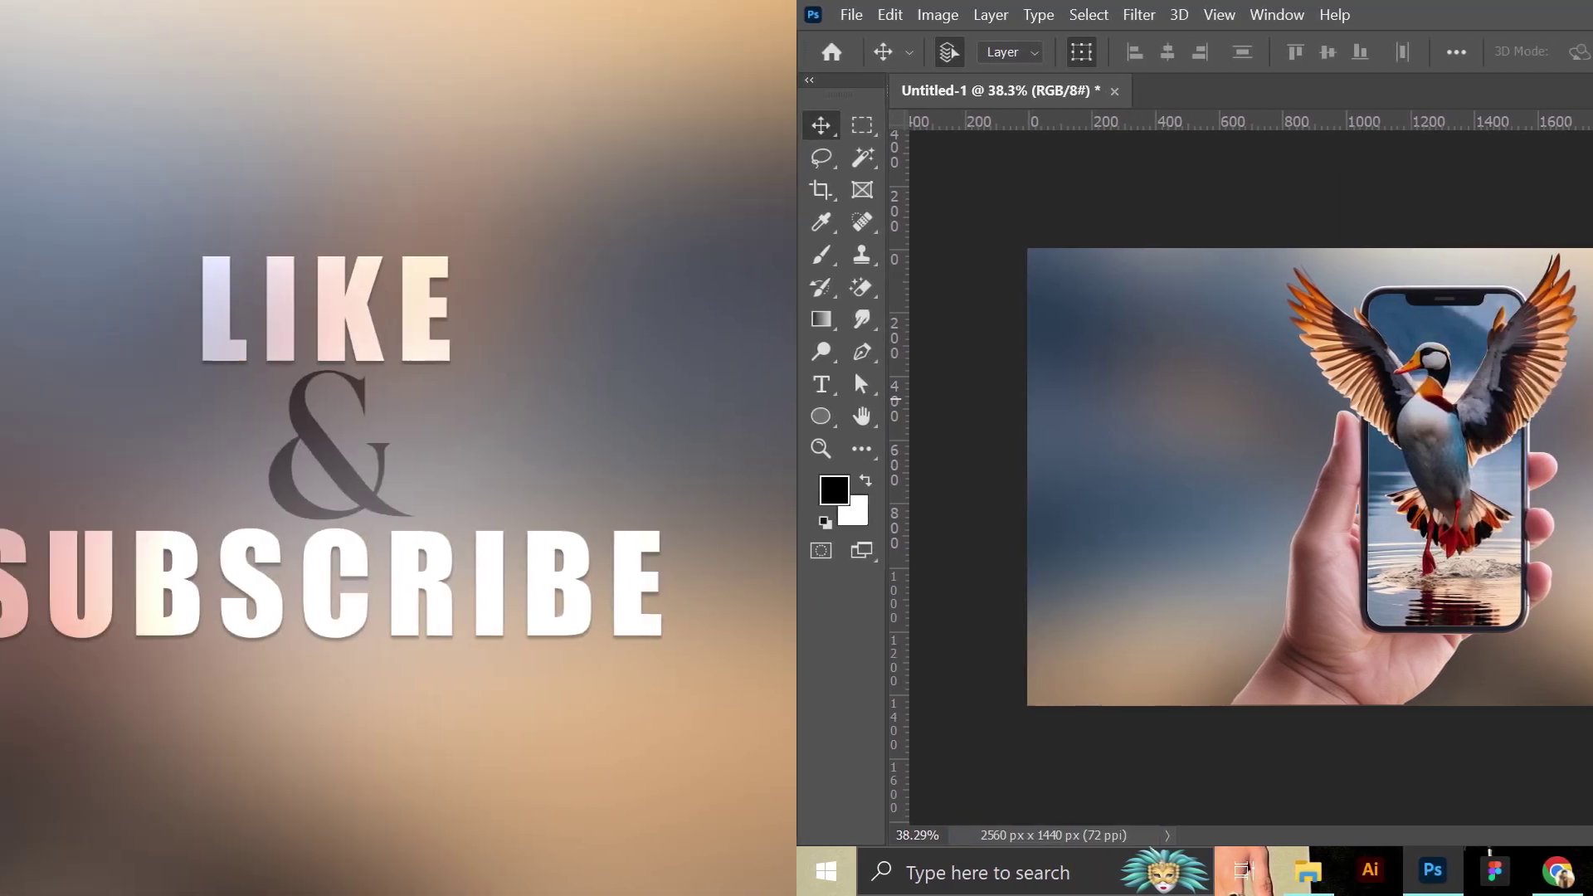